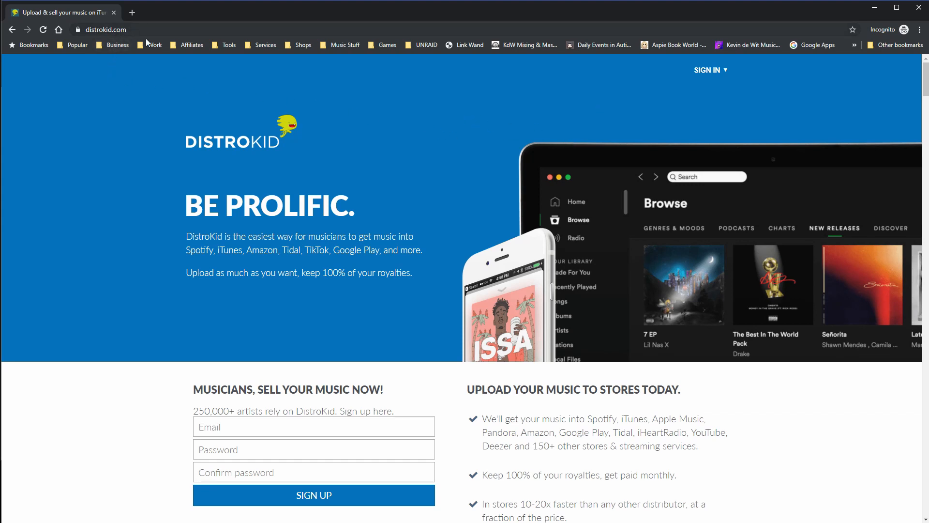
# Review the DistroKid homepage's upload features, frequently asked questions and press quotes.
pyautogui.scroll(-1, 333, 194)
pyautogui.scroll(1, 333, 194)
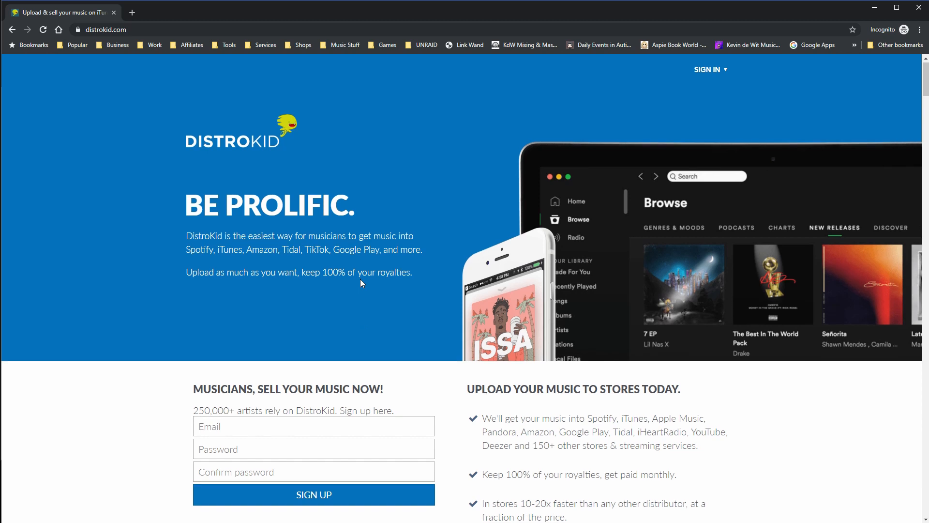
pyautogui.scroll(-1, 361, 283)
pyautogui.scroll(-2, 360, 283)
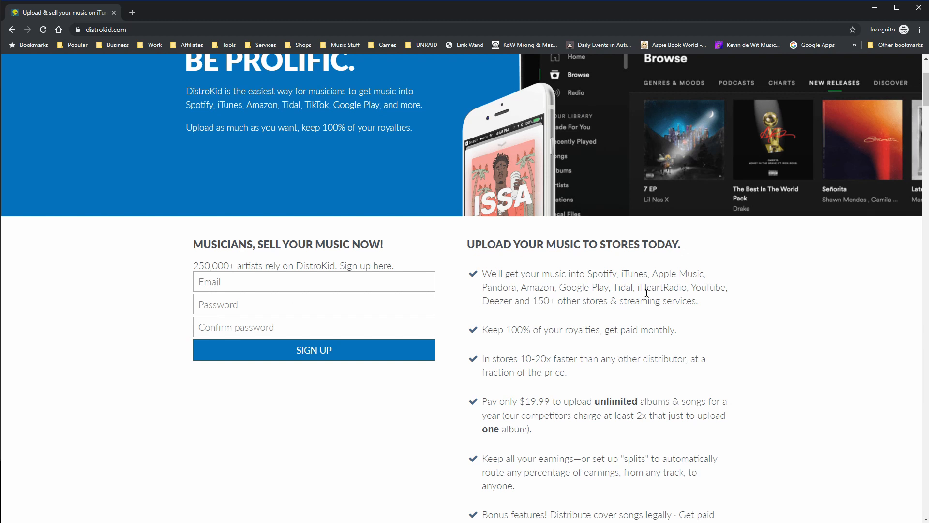
pyautogui.scroll(-2, 598, 331)
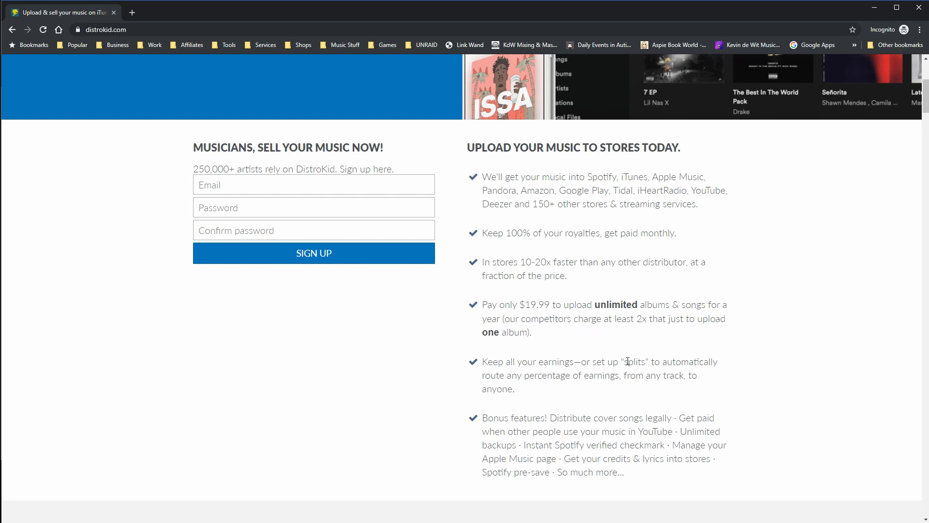
pyautogui.scroll(-7, 627, 348)
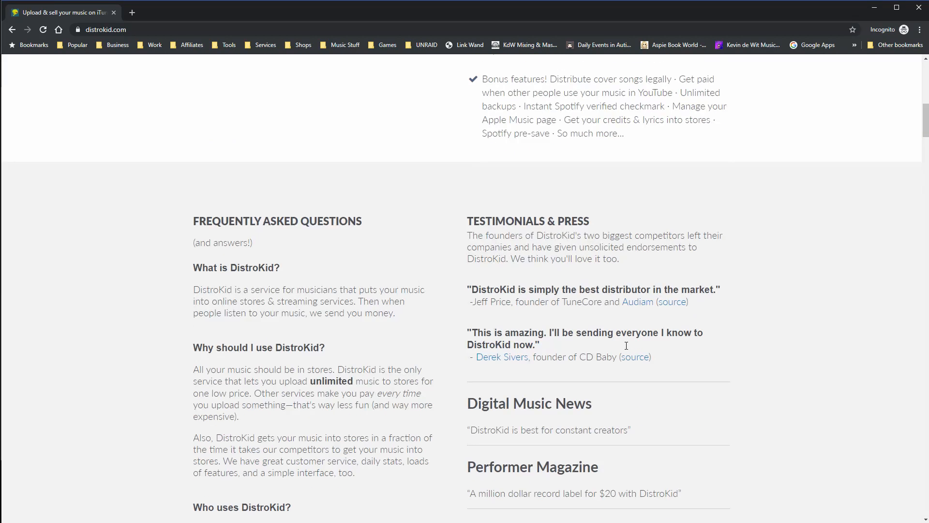
pyautogui.scroll(2, 557, 346)
pyautogui.scroll(-2, 480, 343)
pyautogui.scroll(-8, 480, 340)
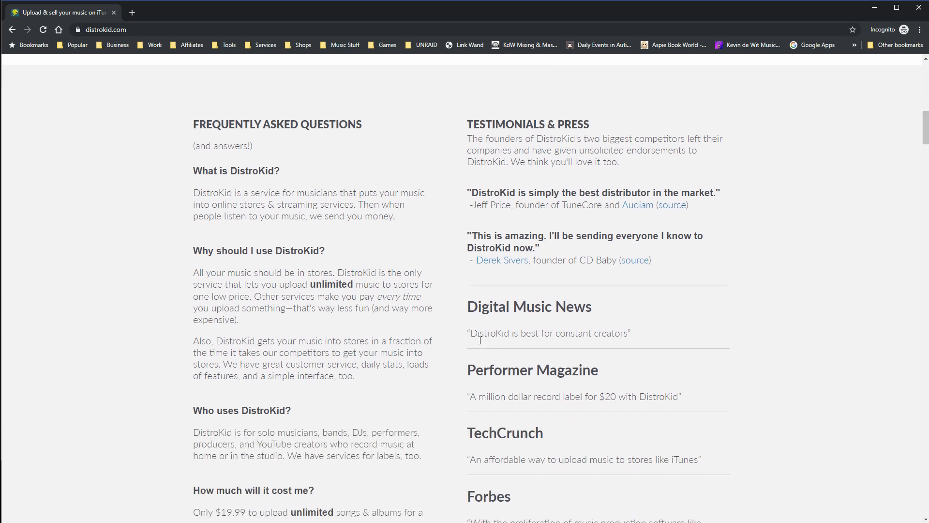
# Browse the artist testimonials in the DistroKid Love section of the homepage.
pyautogui.scroll(-4, 480, 341)
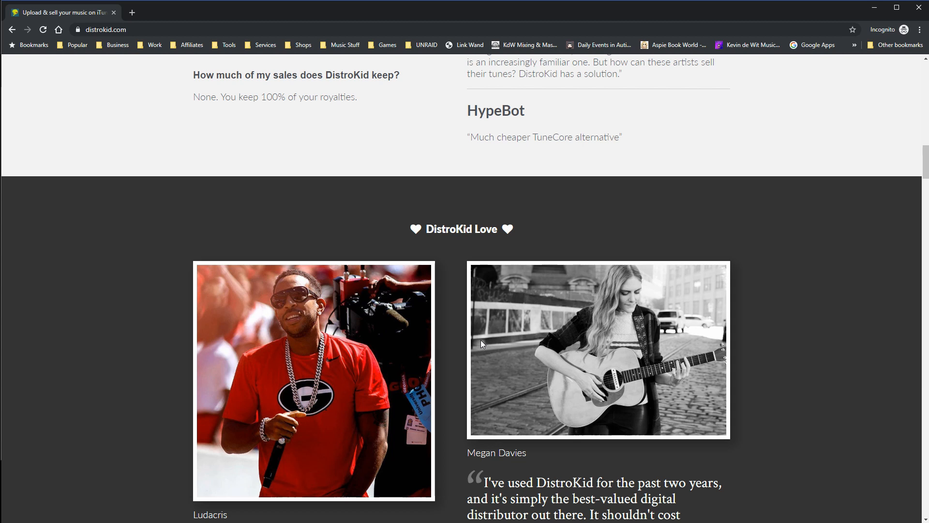
pyautogui.scroll(-4, 481, 339)
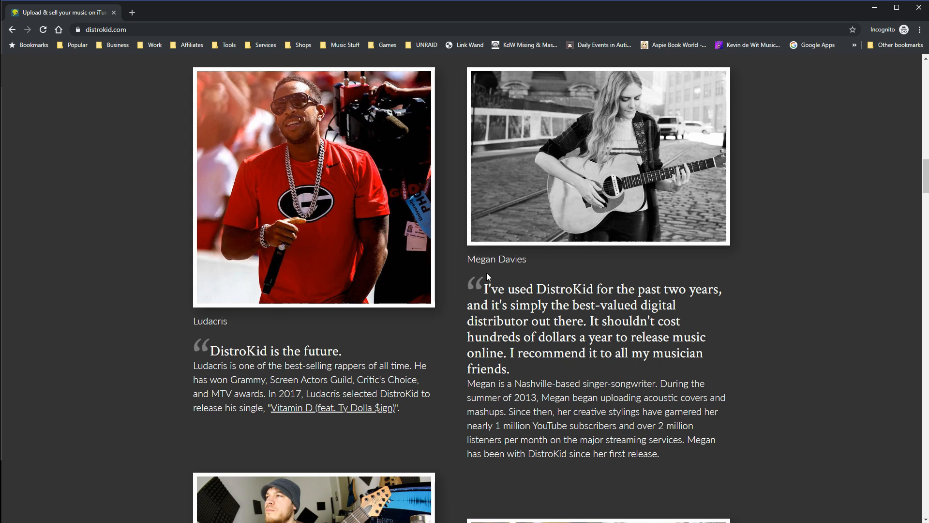
pyautogui.scroll(-3, 497, 314)
pyautogui.scroll(-2, 497, 315)
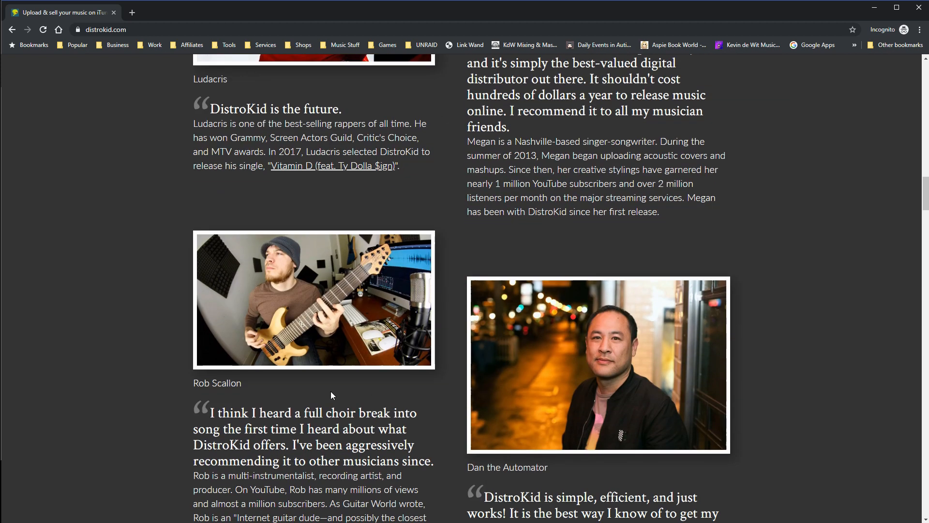
pyautogui.scroll(-2, 317, 396)
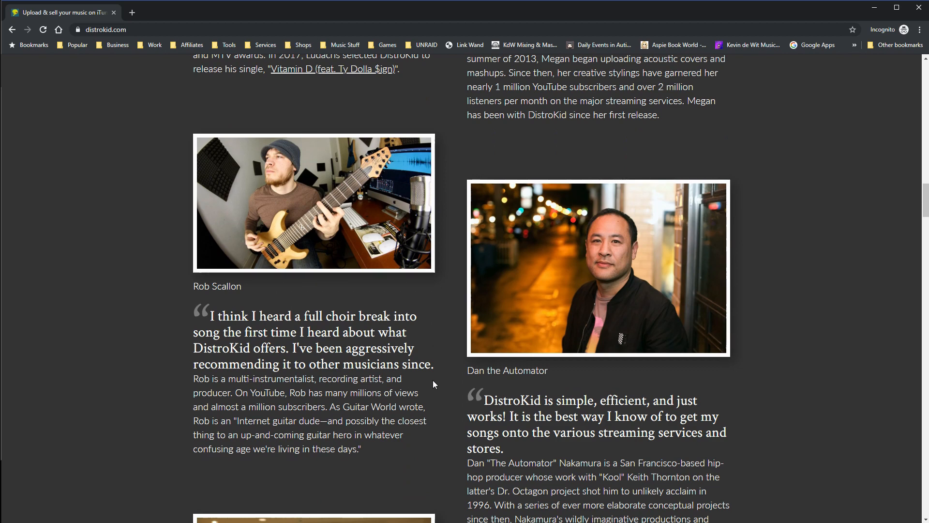
pyautogui.scroll(-3, 432, 383)
pyautogui.scroll(-9, 434, 383)
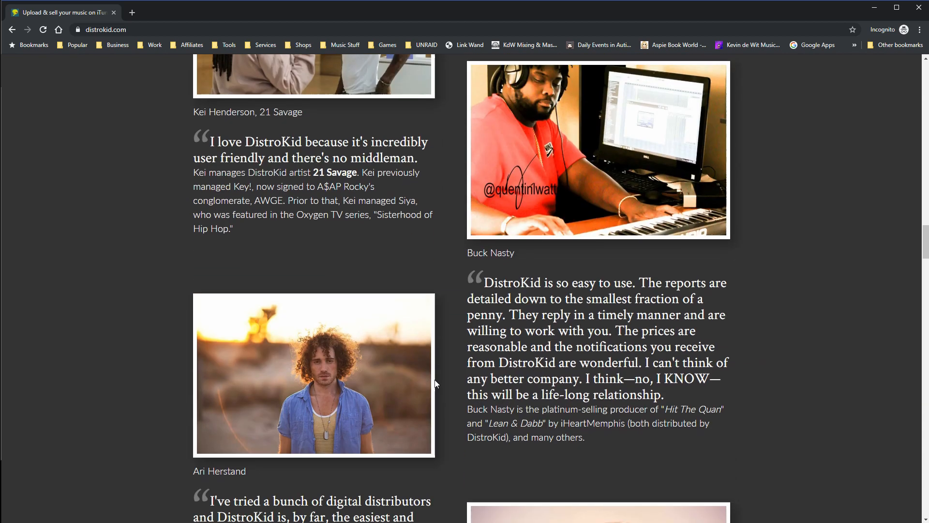
pyautogui.scroll(-9, 434, 383)
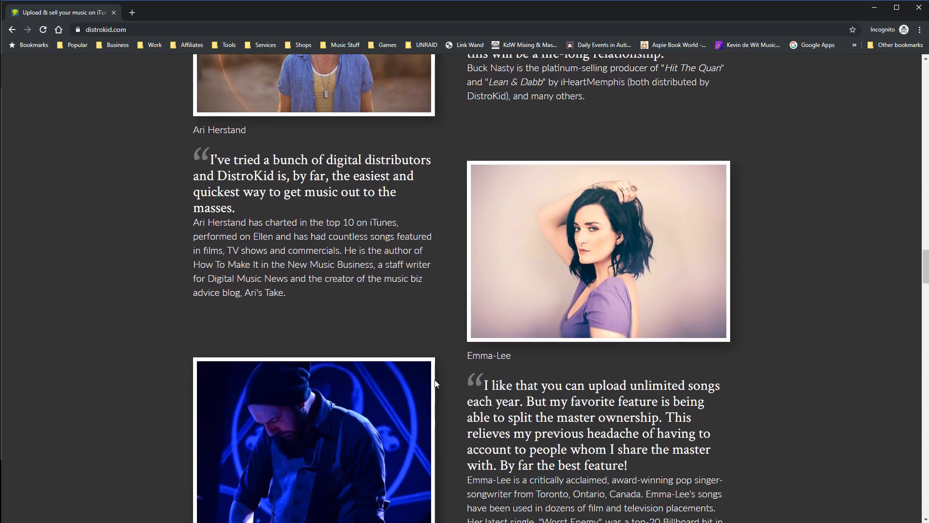
pyautogui.scroll(-7, 435, 383)
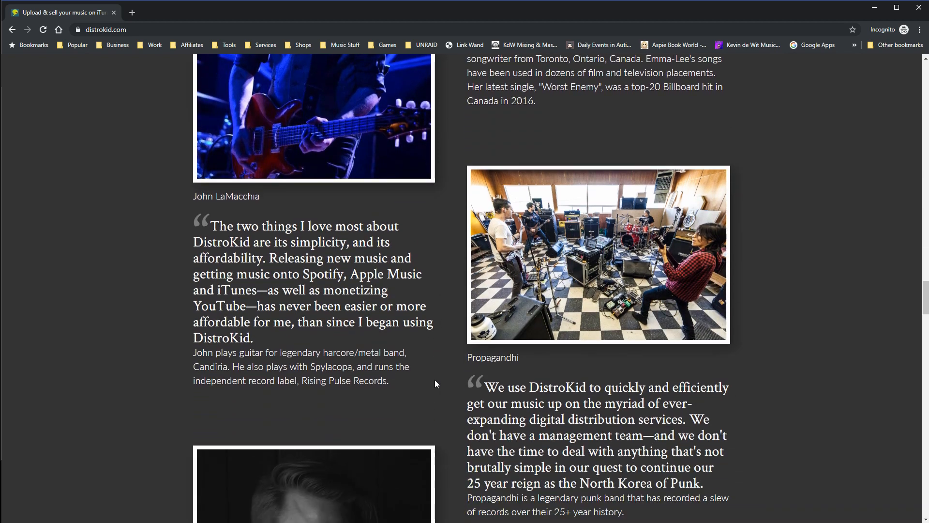
pyautogui.scroll(-10, 435, 383)
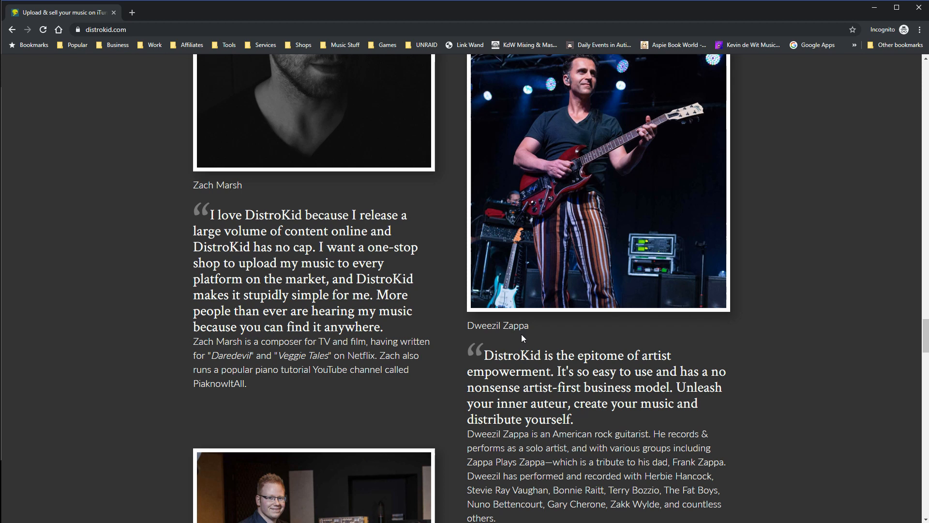
pyautogui.scroll(-8, 522, 335)
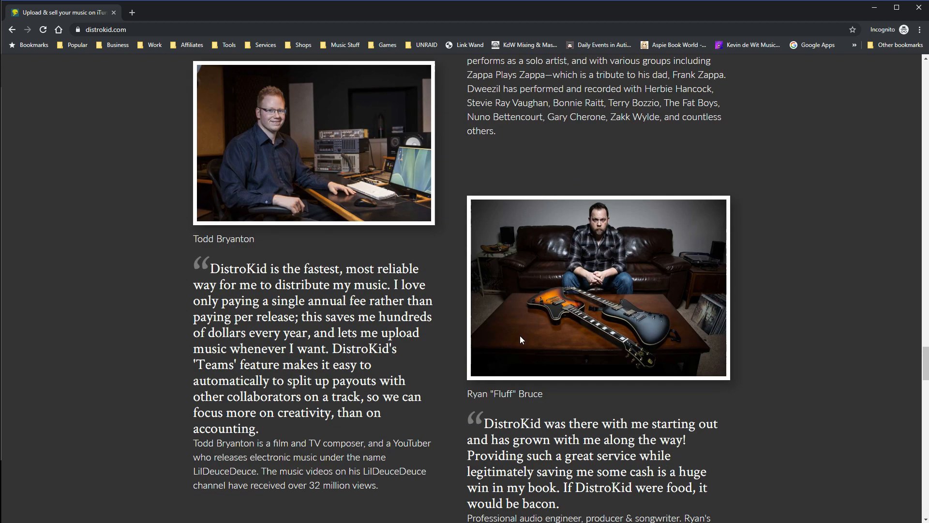
pyautogui.scroll(-3, 520, 338)
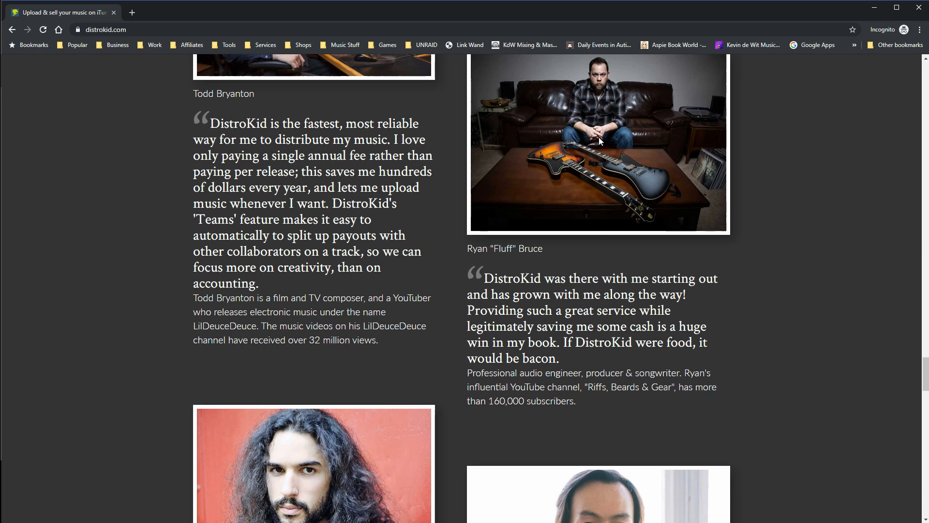
pyautogui.scroll(-7, 613, 280)
pyautogui.scroll(-3, 613, 280)
pyautogui.scroll(-9, 613, 280)
pyautogui.scroll(-4, 612, 280)
pyautogui.scroll(-2, 612, 281)
pyautogui.scroll(-4, 612, 281)
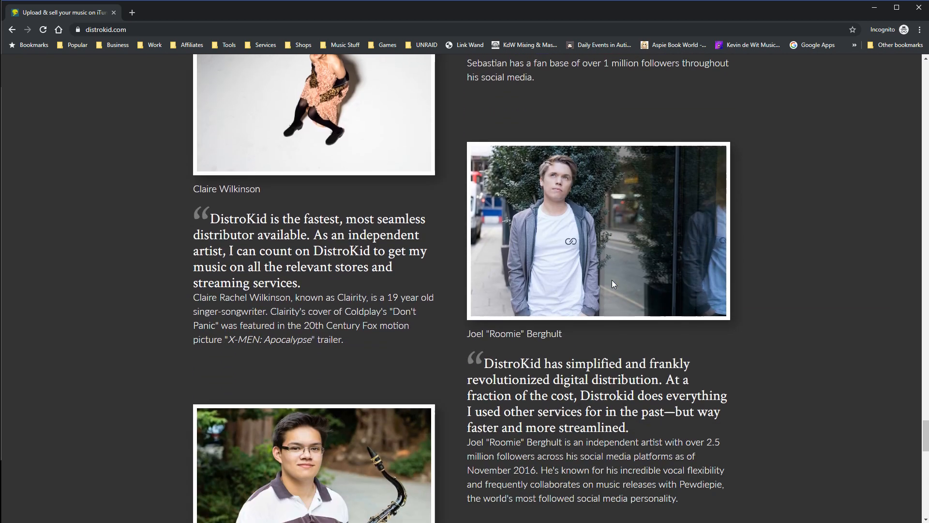
pyautogui.scroll(-9, 613, 282)
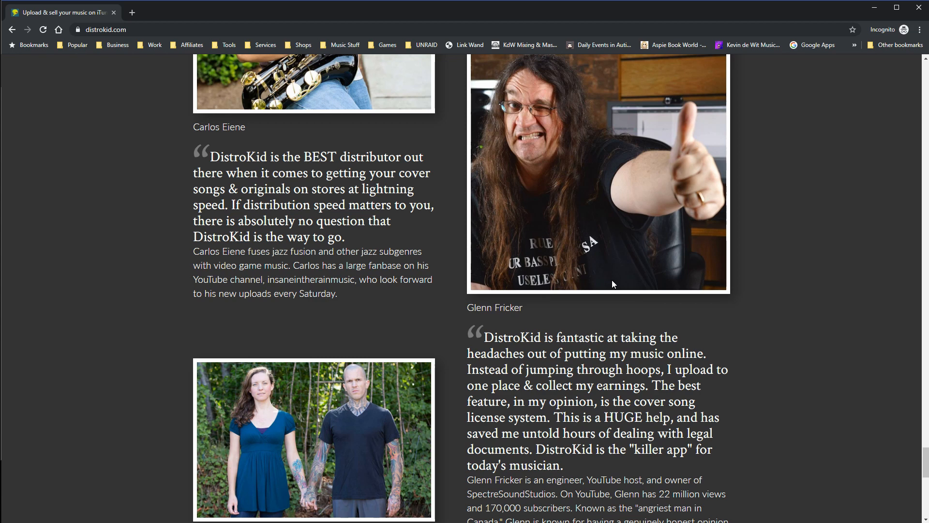
# Return to the homepage introduction and review the sign-up form and the list of pricing and royalty benefits.
pyautogui.scroll(9, 612, 280)
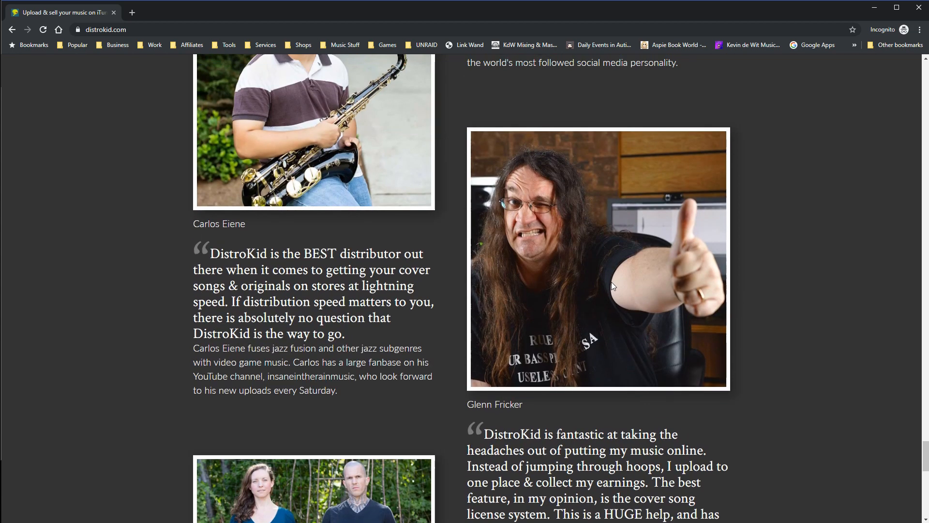
pyautogui.scroll(20, 611, 287)
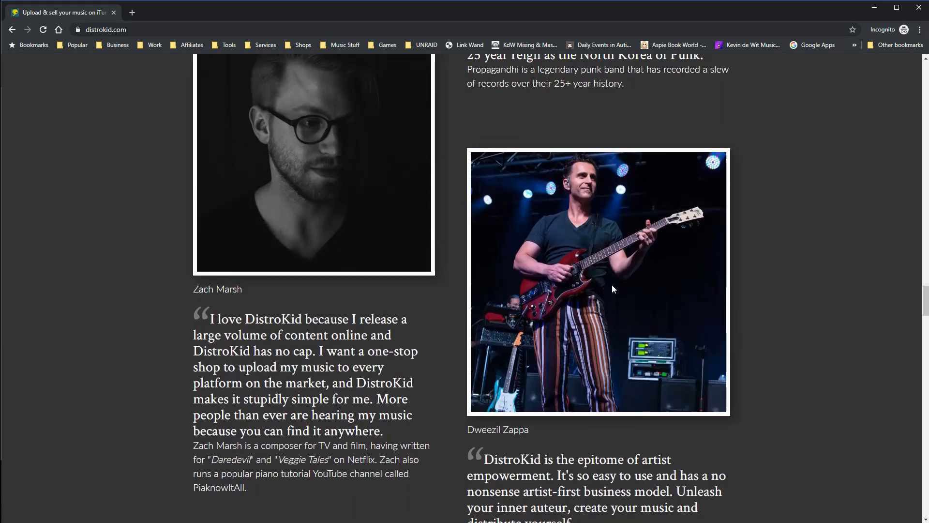
pyautogui.scroll(20, 612, 285)
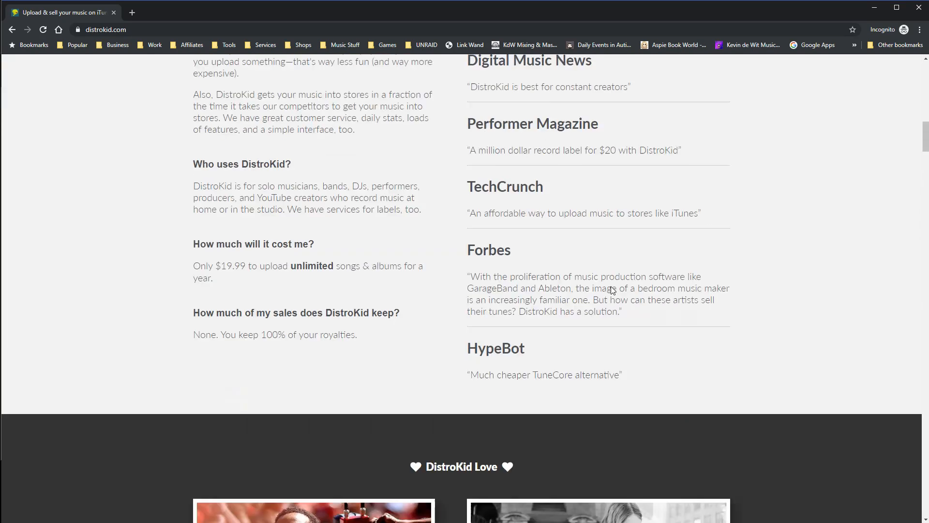
pyautogui.scroll(5, 611, 287)
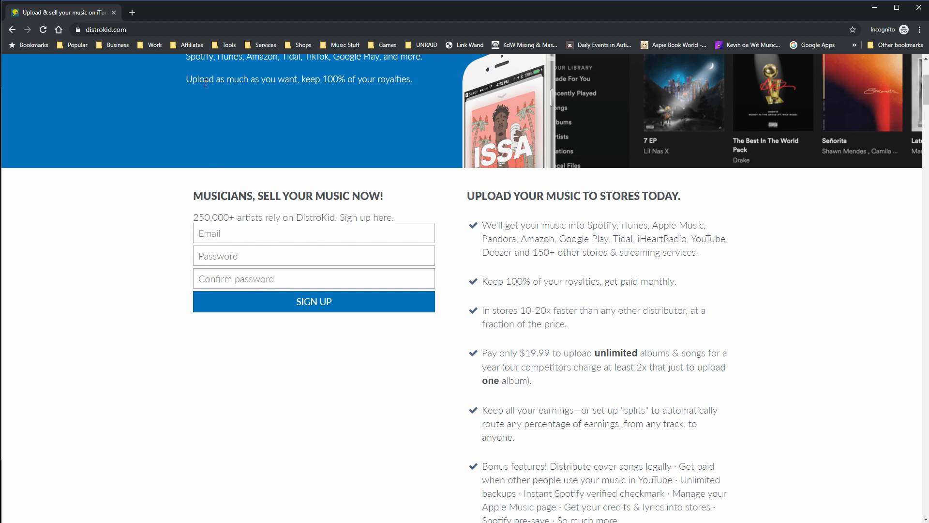
pyautogui.scroll(4, 303, 165)
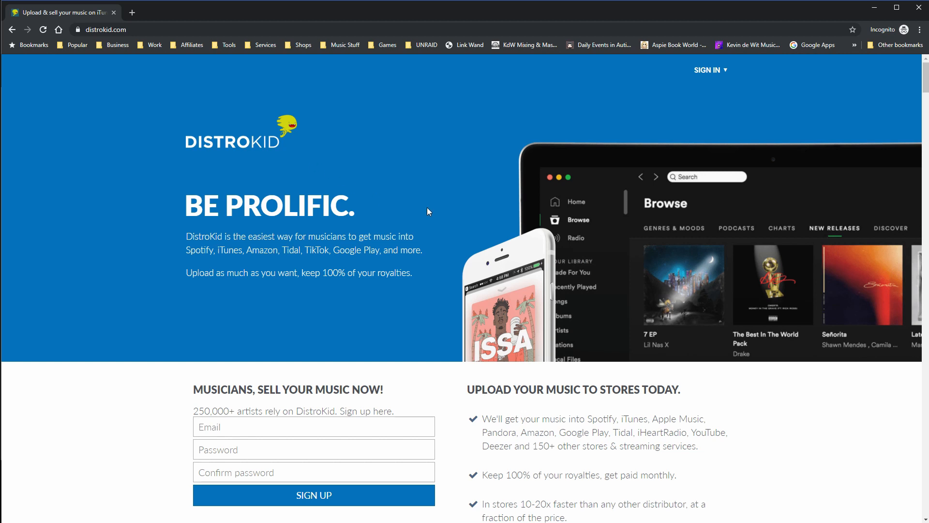
pyautogui.scroll(-4, 427, 211)
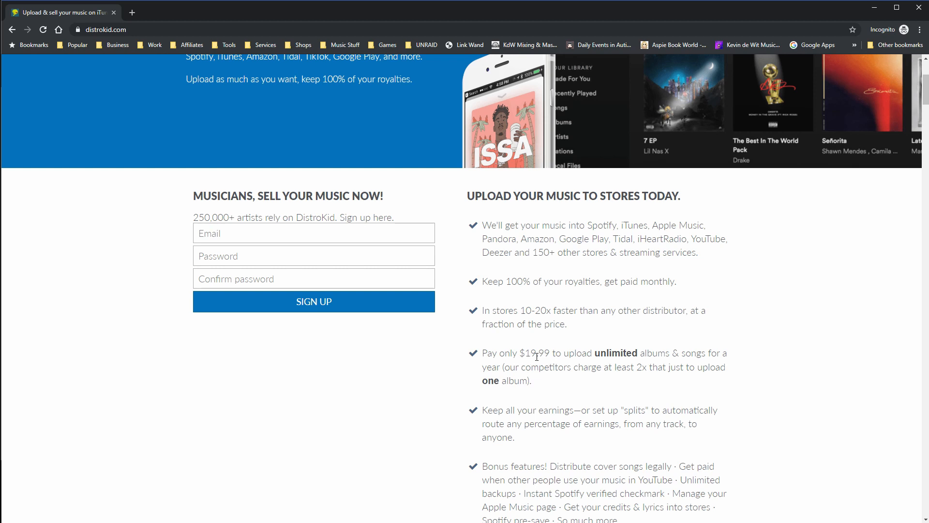
pyautogui.scroll(4, 537, 357)
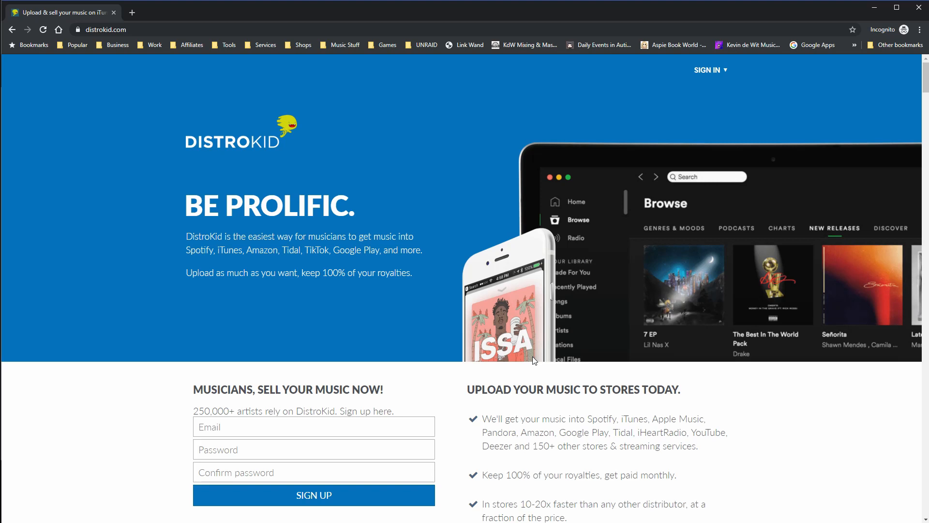
pyautogui.scroll(-4, 535, 360)
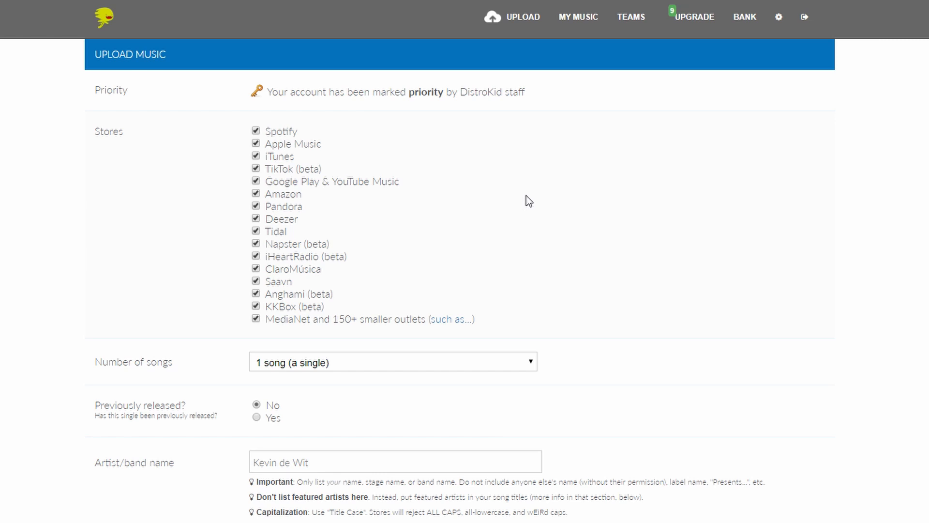
# Examine the store selection and the basic release fields on the music upload form.
pyautogui.scroll(-3, 446, 124)
pyautogui.scroll(1, 445, 124)
pyautogui.scroll(-1, 445, 123)
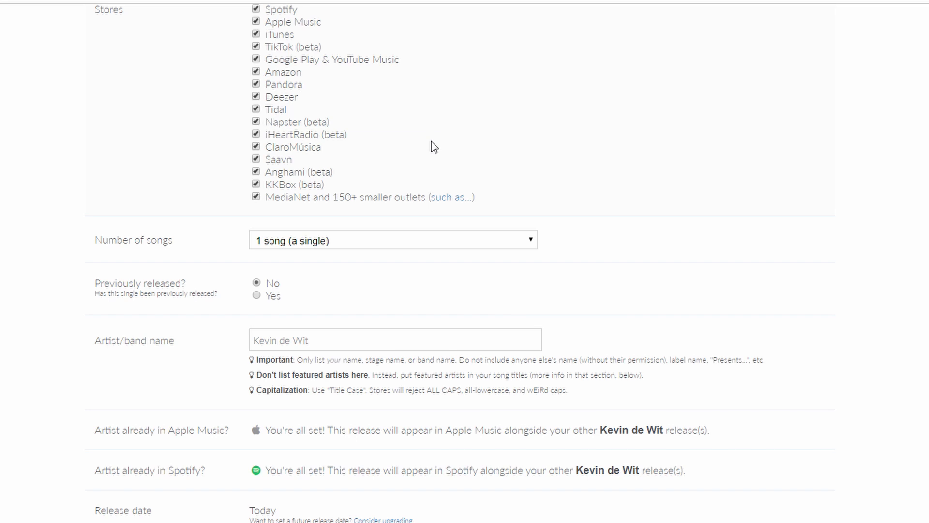
pyautogui.scroll(1, 434, 147)
pyautogui.scroll(-1, 434, 147)
pyautogui.scroll(2, 352, 112)
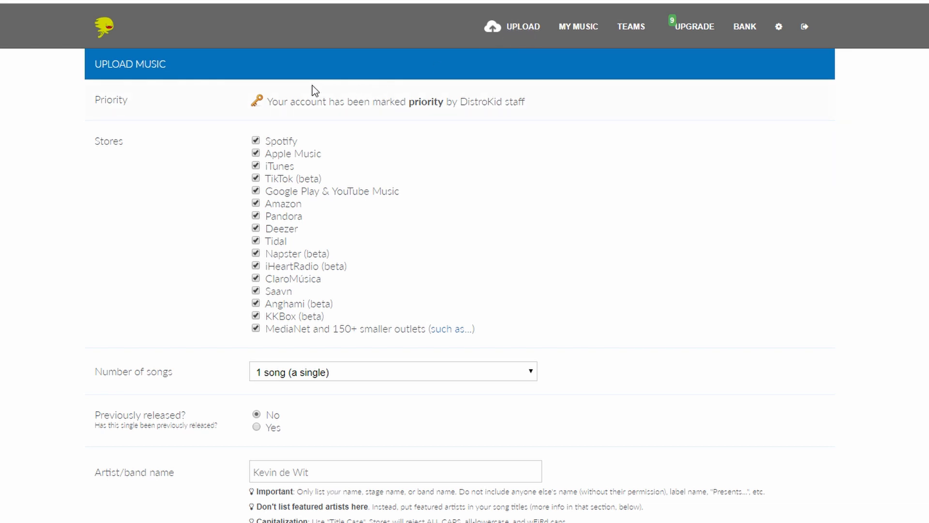
# Look through the available song counts for the release and set the number of songs to 10.
pyautogui.scroll(-3, 194, 113)
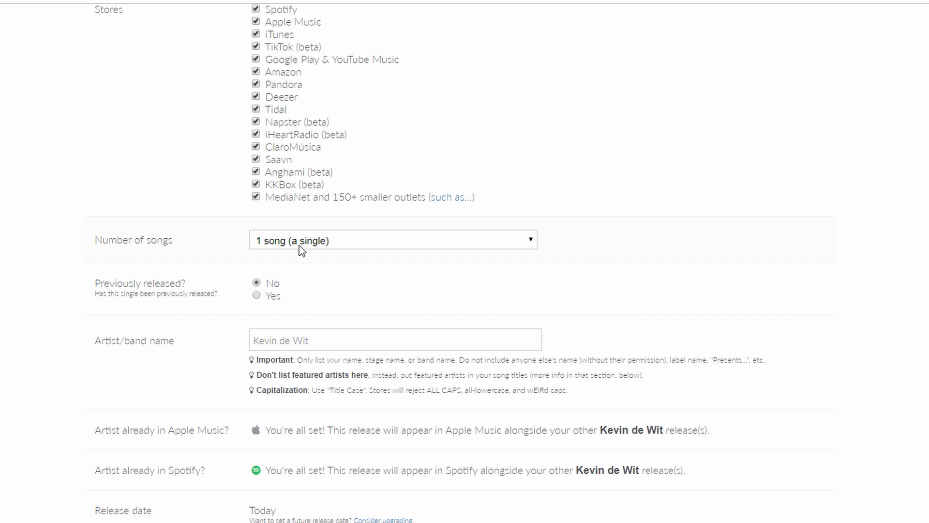
pyautogui.click(333, 245)
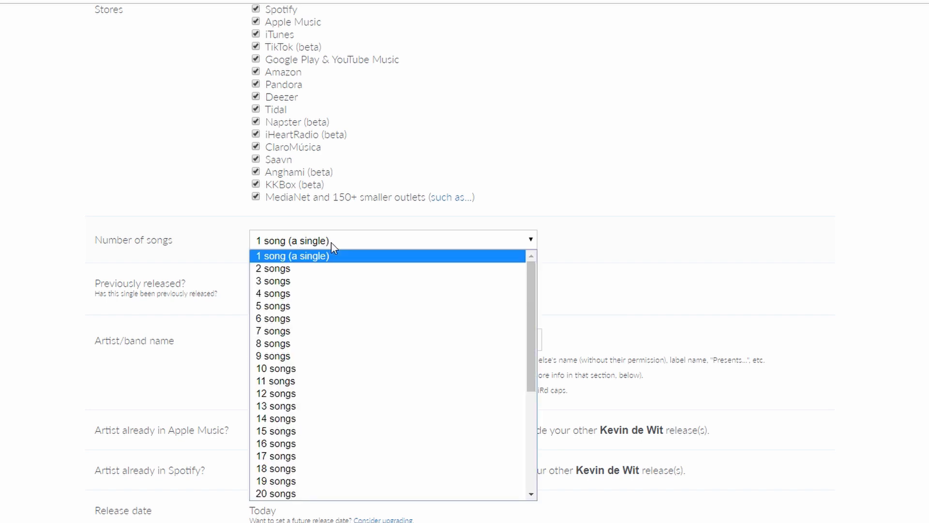
pyautogui.scroll(-5, 324, 308)
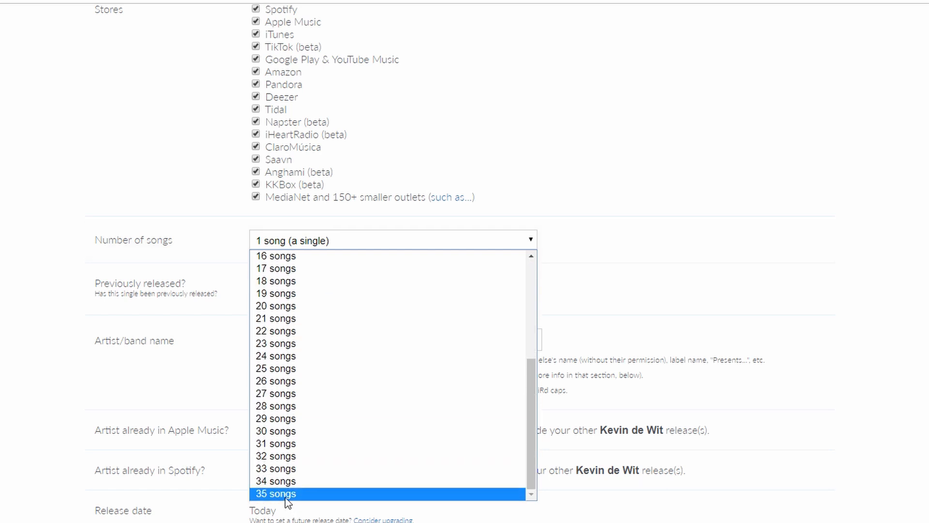
pyautogui.scroll(5, 290, 411)
pyautogui.scroll(-4, 294, 405)
pyautogui.scroll(4, 294, 404)
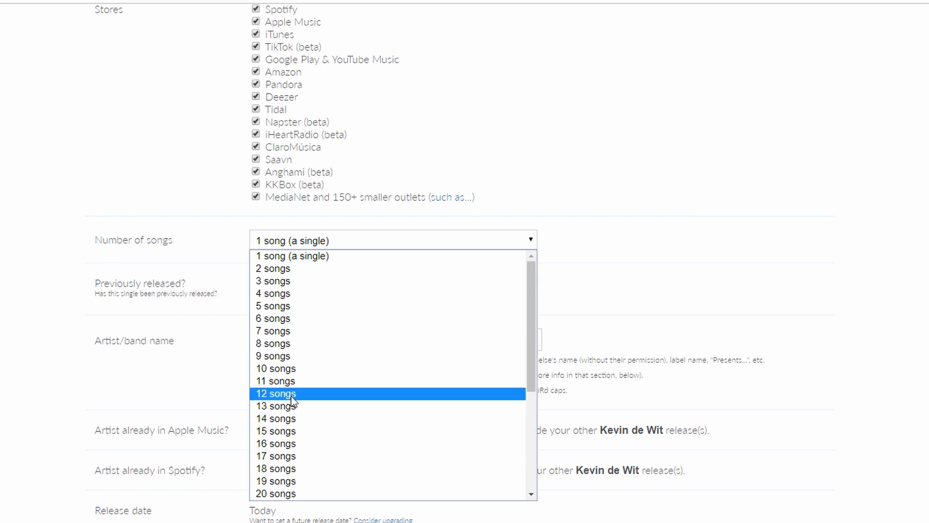
pyautogui.click(282, 369)
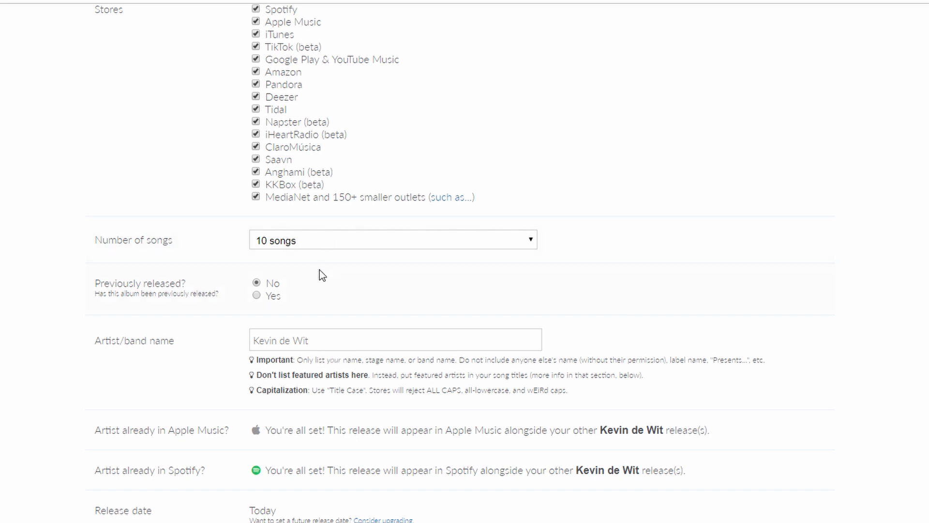
# Examine the album upload form's cover, title, price, language and genre fields.
pyautogui.scroll(3, 321, 271)
pyautogui.scroll(-3, 322, 276)
pyautogui.scroll(-10, 322, 277)
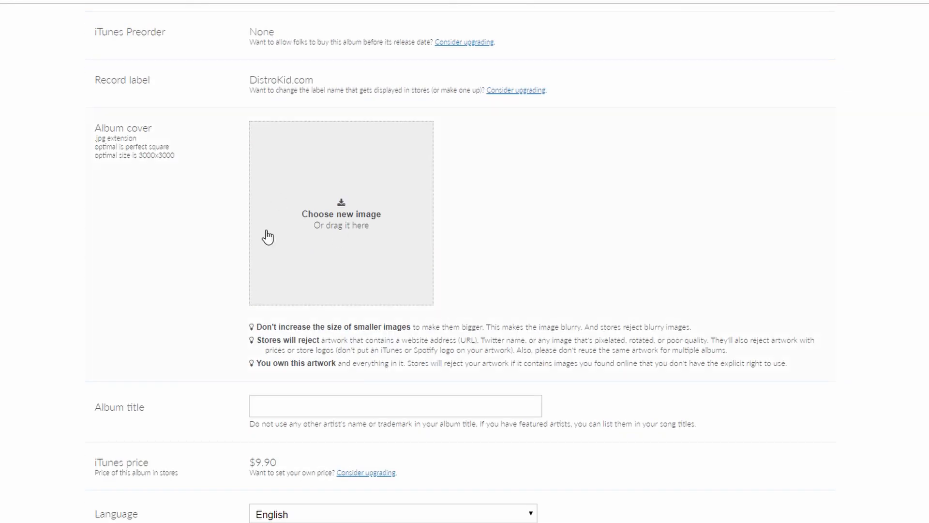
pyautogui.scroll(5, 307, 305)
pyautogui.scroll(-8, 296, 304)
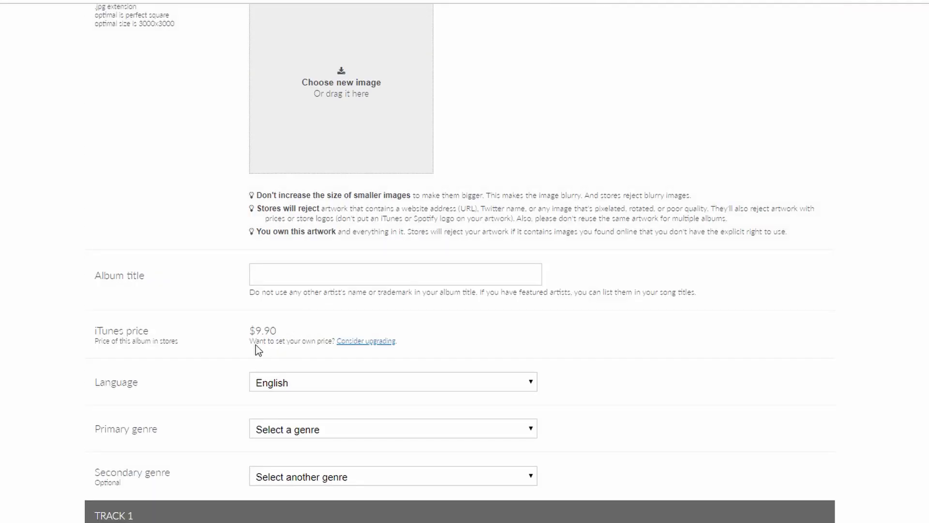
pyautogui.scroll(3, 303, 164)
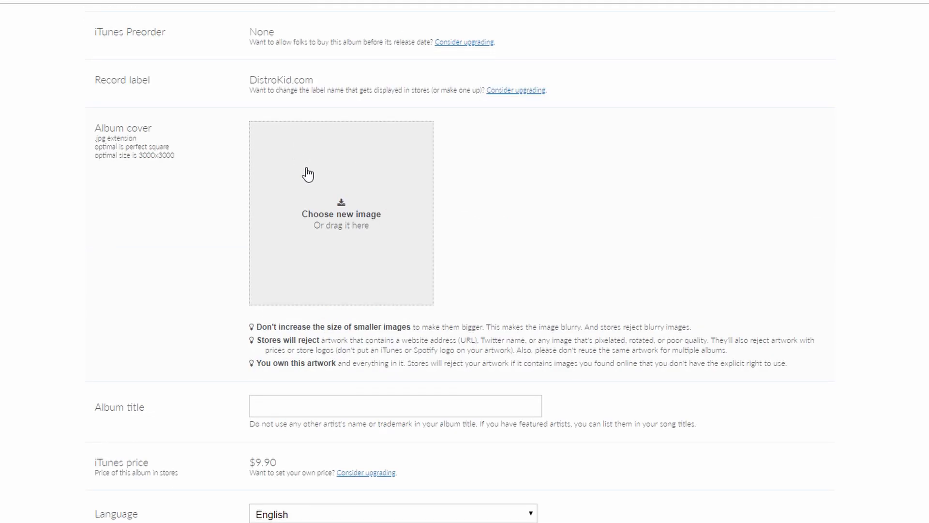
# Switch the number of songs to 1 song (a single) and examine the single's upload form from artist fields to Track 1.
pyautogui.scroll(9, 305, 171)
pyautogui.click(297, 174)
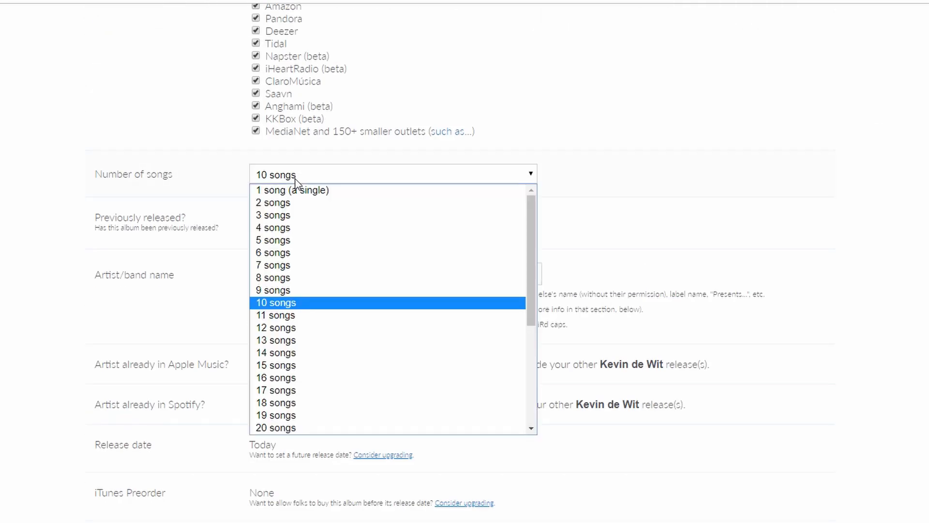
pyautogui.click(294, 190)
pyautogui.scroll(-5, 359, 251)
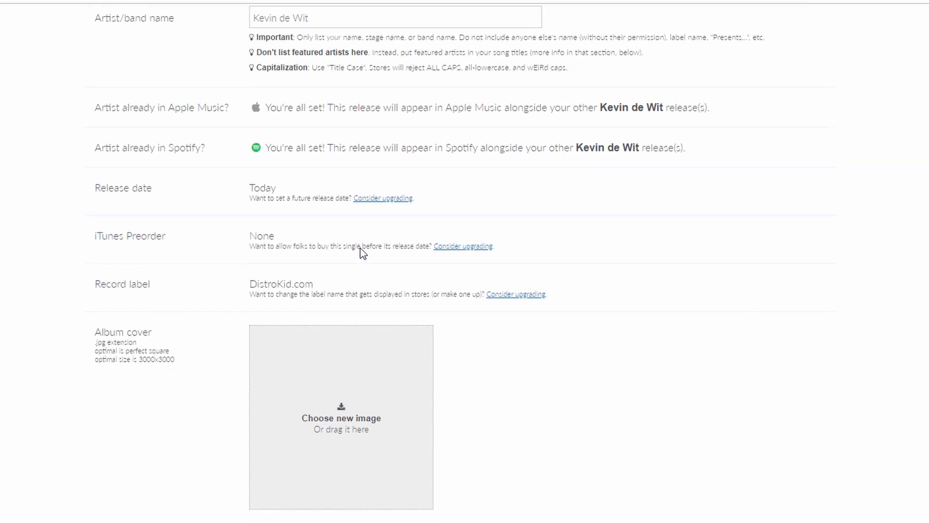
pyautogui.scroll(-7, 363, 253)
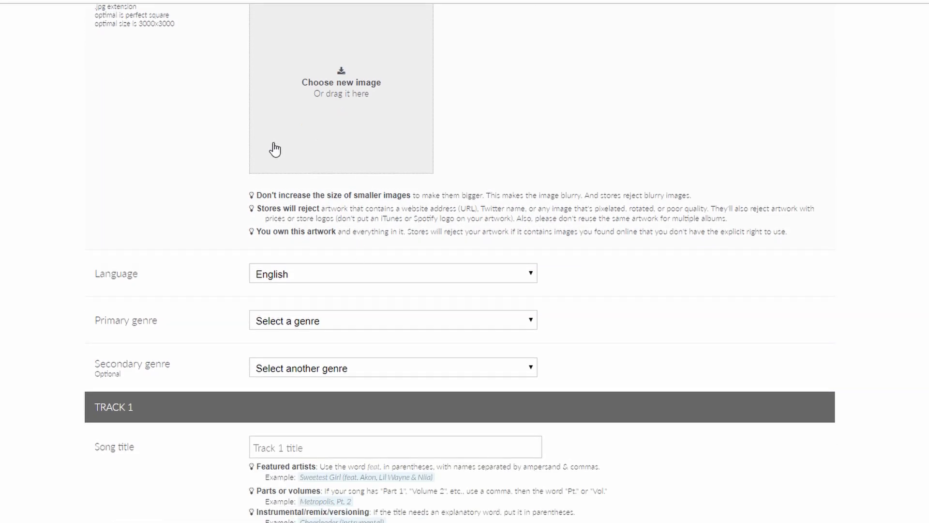
pyautogui.scroll(3, 273, 144)
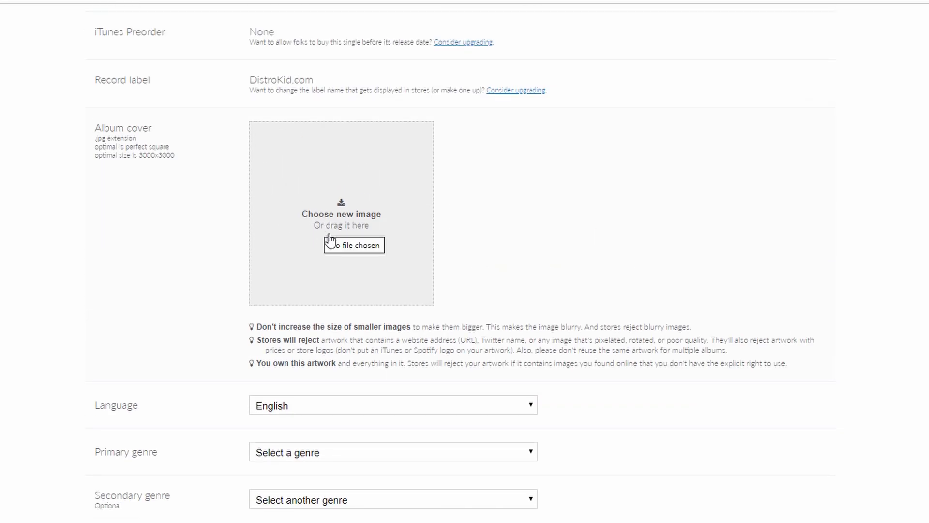
pyautogui.scroll(3, 364, 246)
pyautogui.scroll(-12, 369, 246)
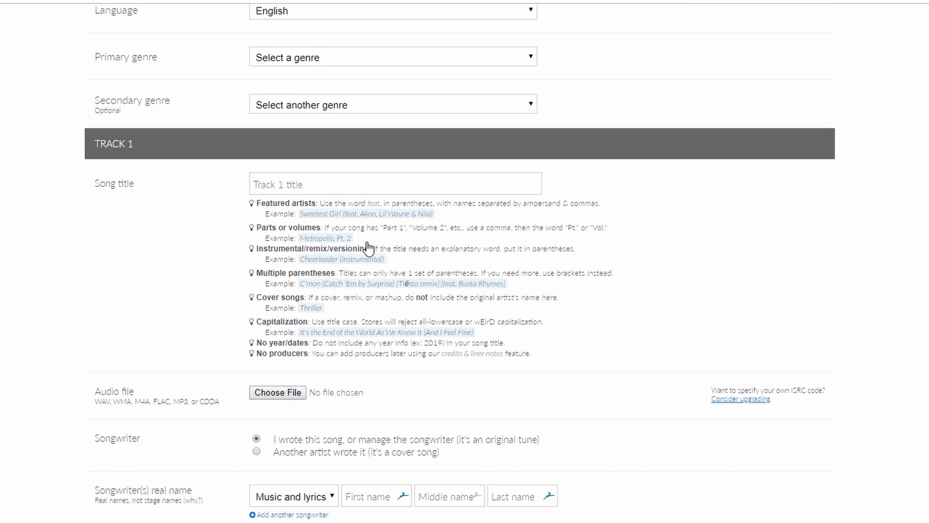
pyautogui.scroll(-2, 368, 245)
pyautogui.scroll(6, 324, 68)
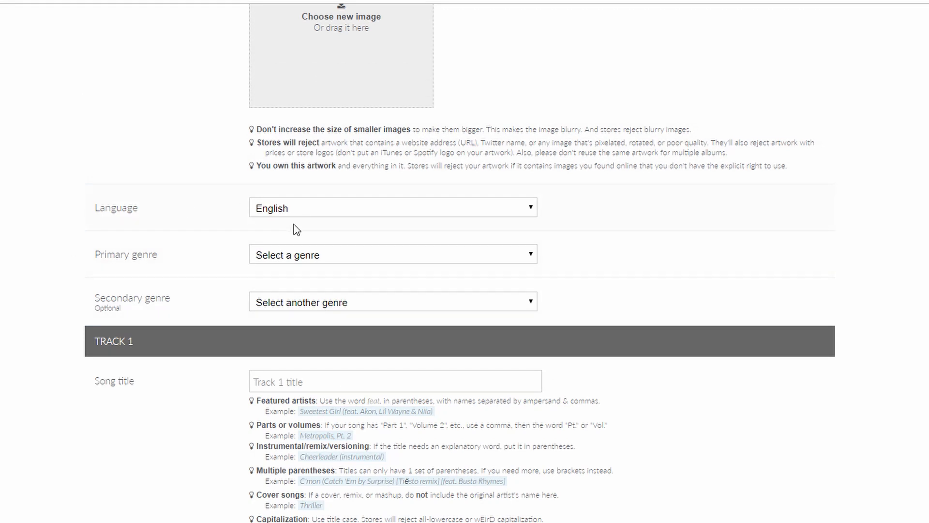
pyautogui.scroll(15, 294, 225)
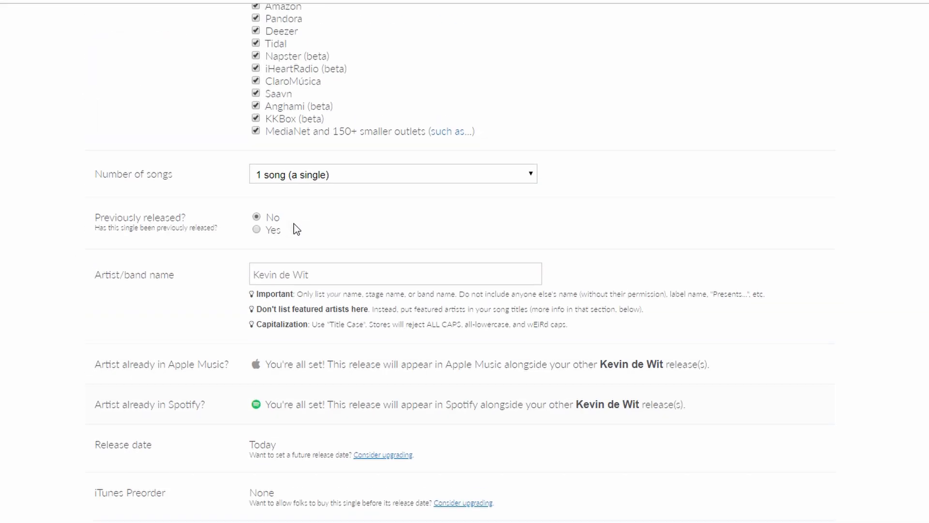
# Set the number of songs back to 10 songs.
pyautogui.click(289, 176)
pyautogui.click(286, 305)
pyautogui.scroll(3, 225, 167)
pyautogui.scroll(-2, 223, 168)
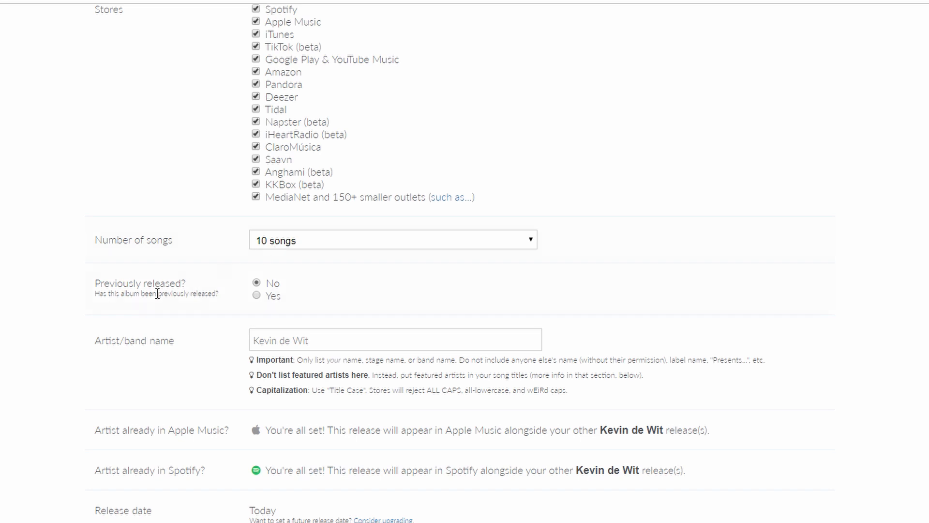
pyautogui.click(284, 240)
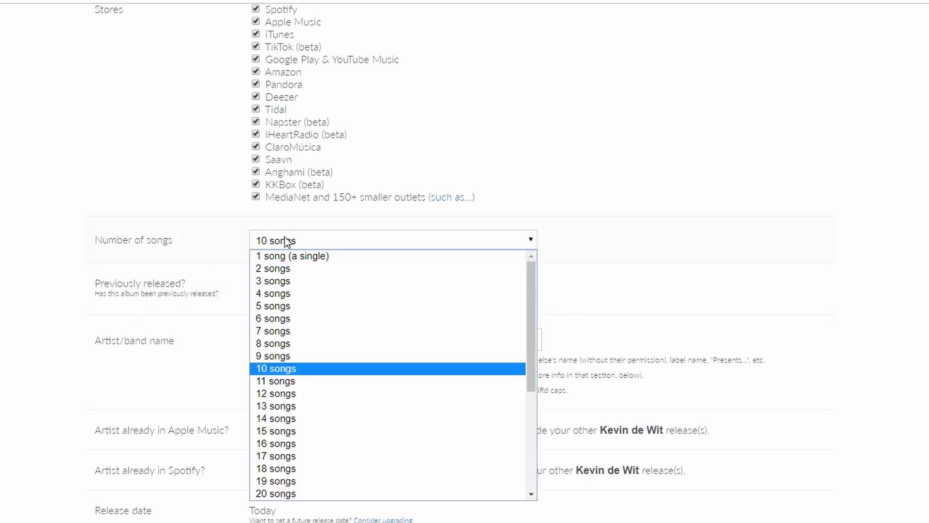
pyautogui.click(286, 241)
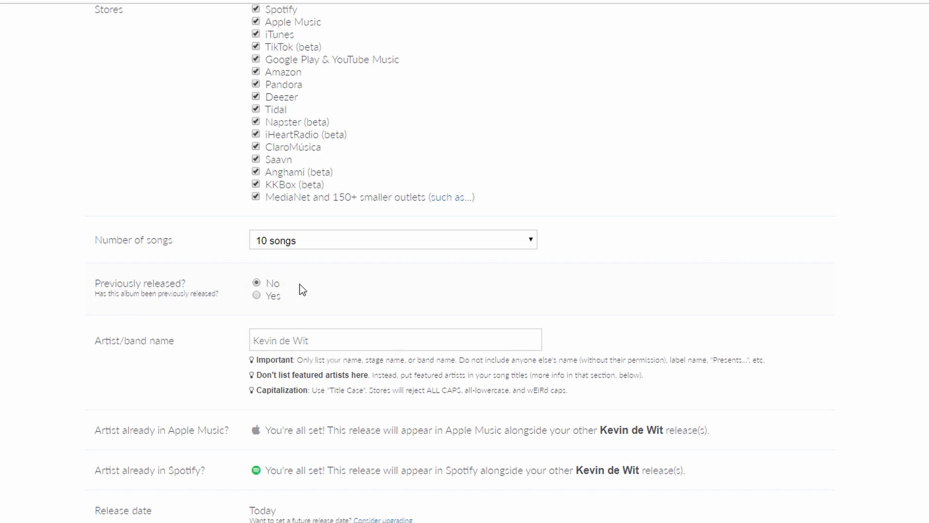
# Mark the album as previously released, with an original release date of March 9, 2015.
pyautogui.click(256, 294)
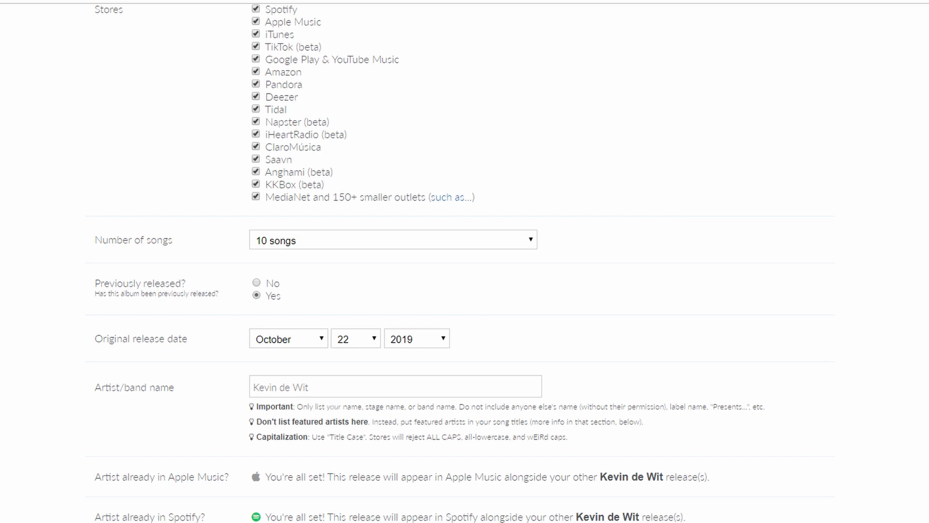
pyautogui.click(307, 342)
pyautogui.click(295, 379)
pyautogui.click(366, 338)
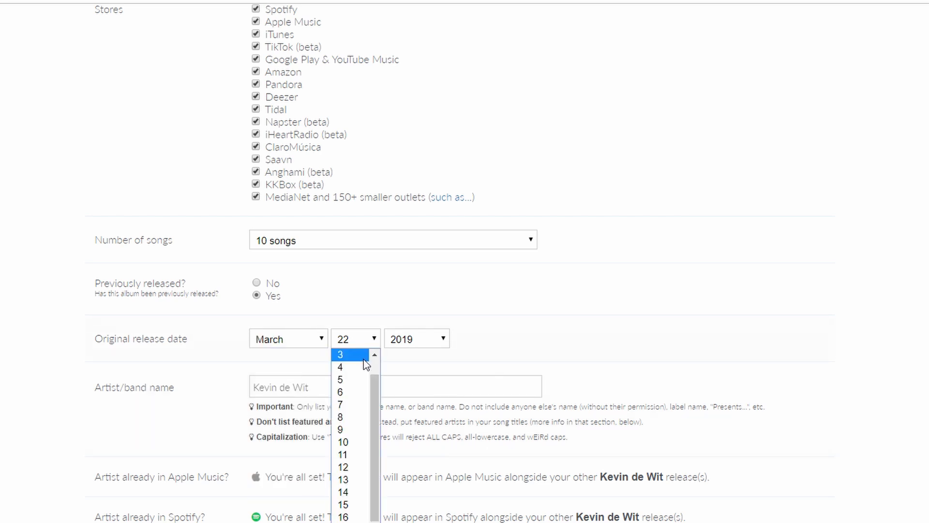
pyautogui.click(352, 429)
pyautogui.click(433, 344)
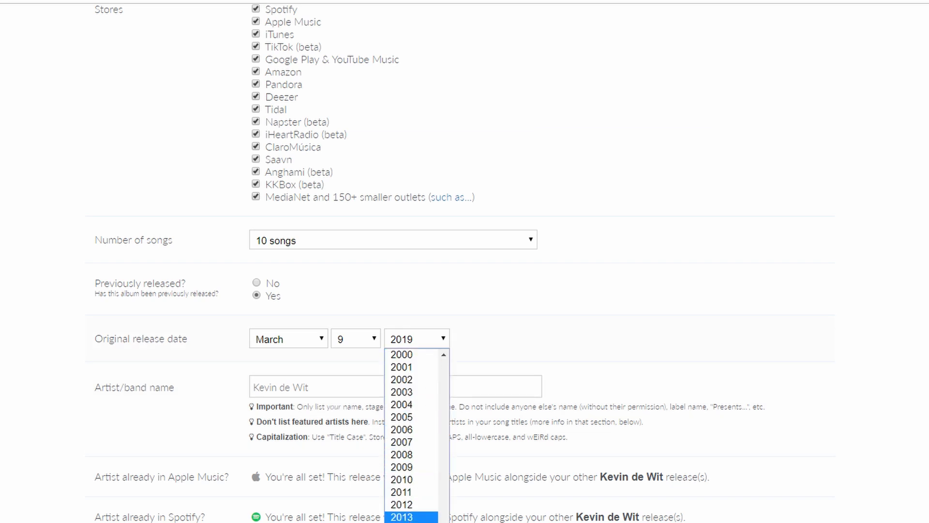
pyautogui.click(402, 522)
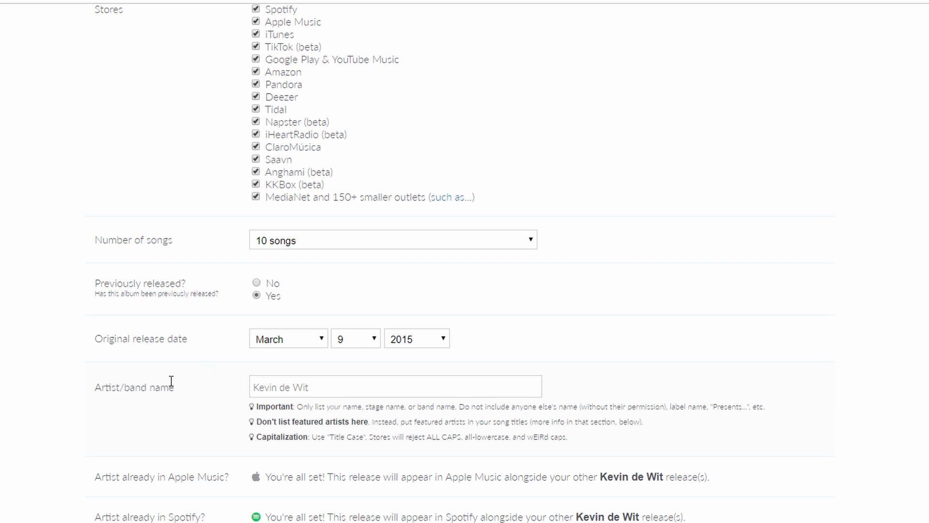
# Examine the artist name rules, Apple Music and Spotify artist matches, iTunes preorder, record label and album cover requirements.
pyautogui.scroll(-3, 170, 381)
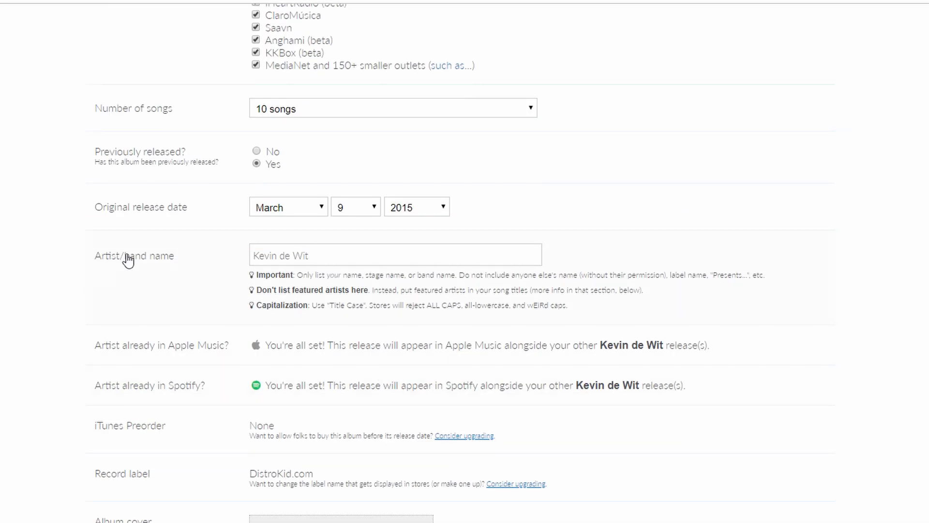
pyautogui.moveTo(139, 259)
pyautogui.scroll(-1, 293, 413)
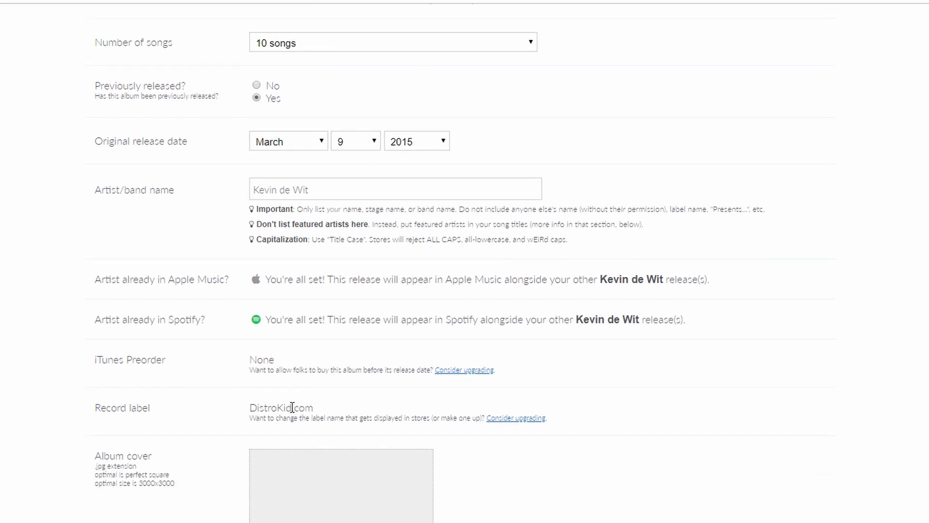
pyautogui.scroll(-1, 291, 411)
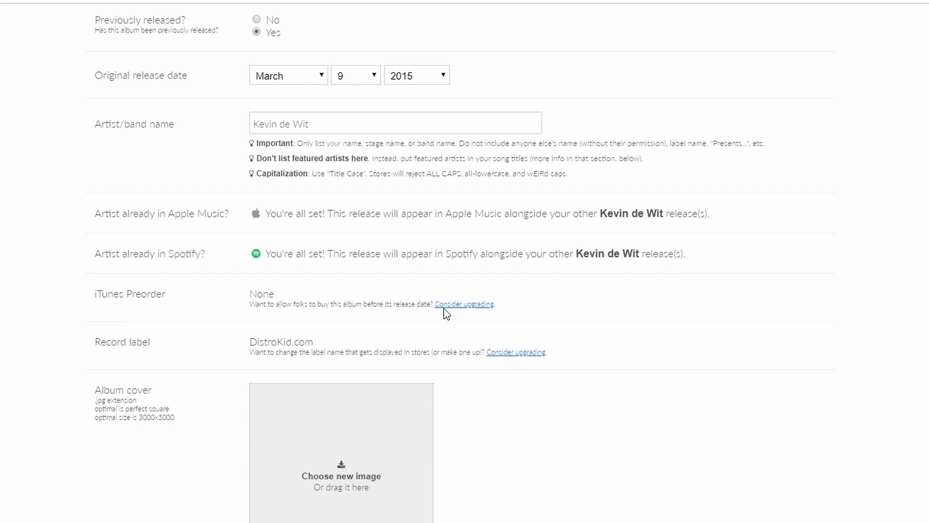
pyautogui.scroll(-3, 473, 352)
pyautogui.scroll(4, 473, 352)
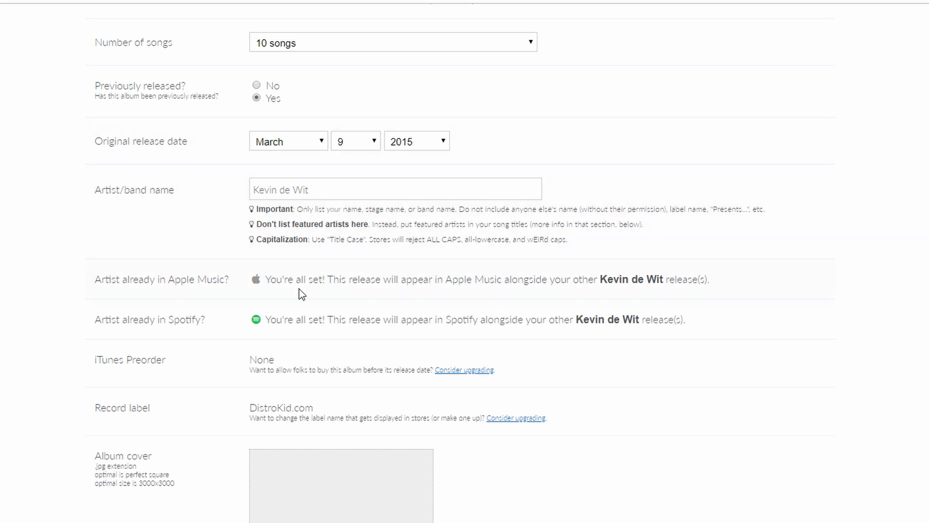
pyautogui.scroll(-5, 299, 289)
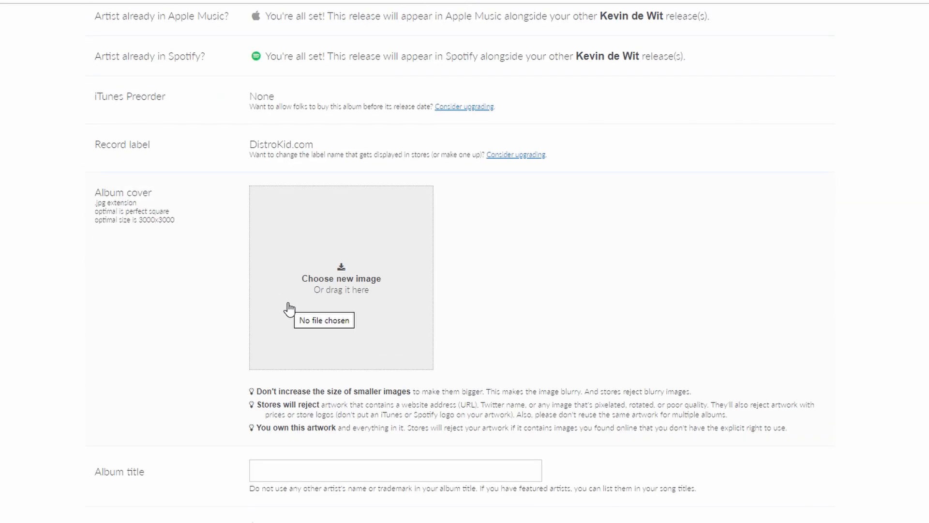
pyautogui.scroll(-1, 289, 309)
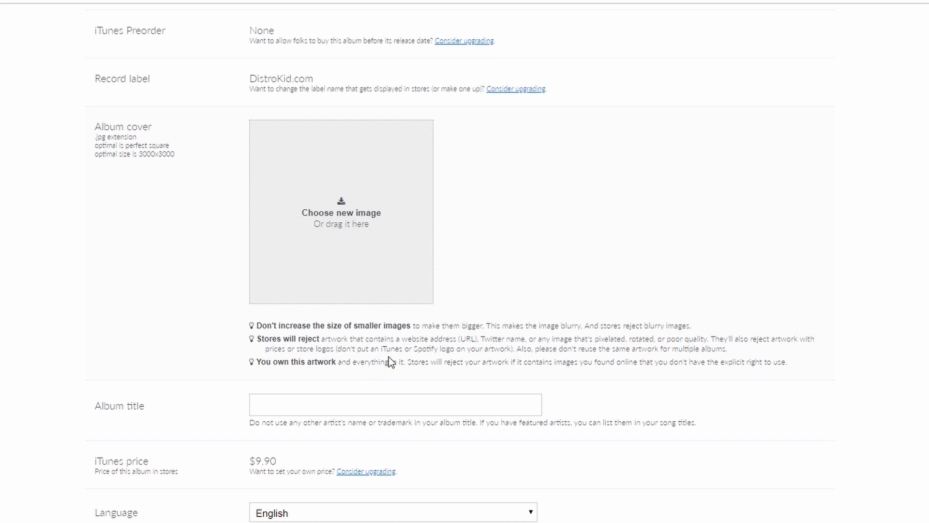
# Add the cover image from the Persistence - 24bit WAV folder as the album cover.
pyautogui.click(391, 522)
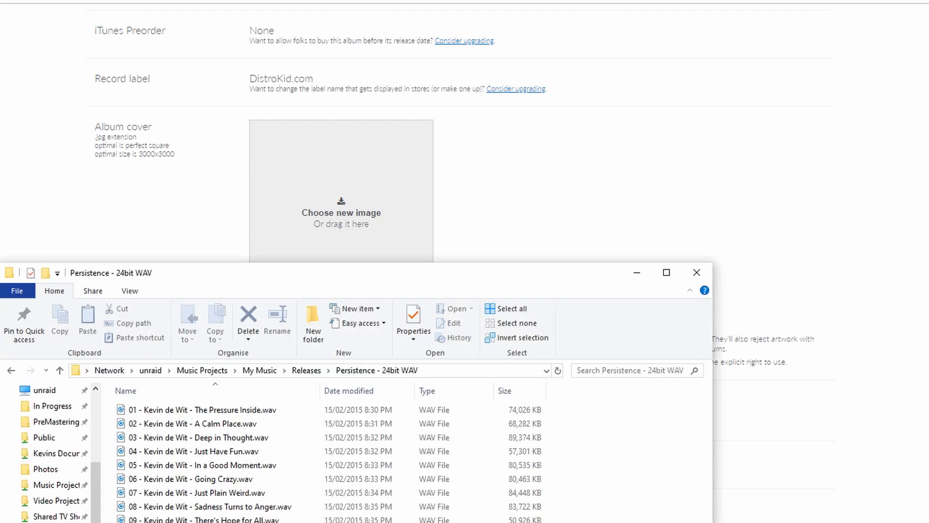
pyautogui.click(193, 522)
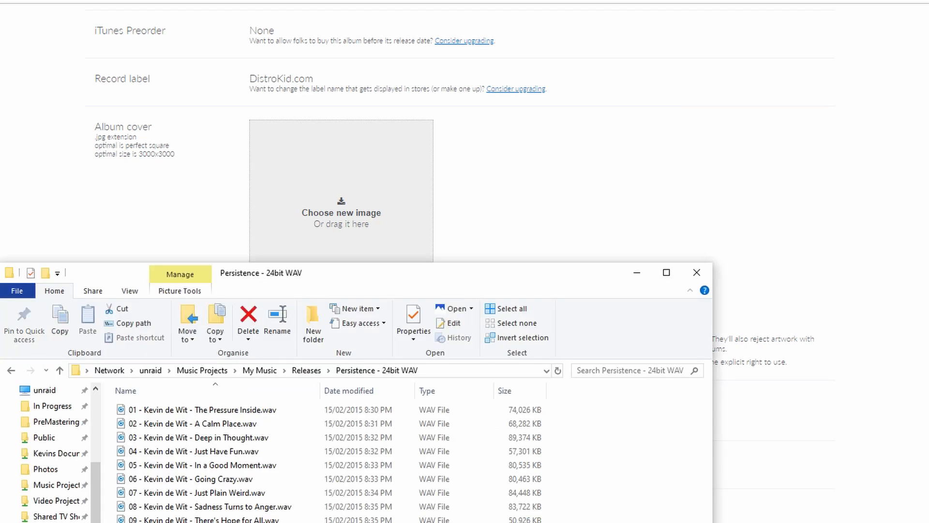
pyautogui.moveTo(193, 522); pyautogui.dragTo(348, 228)
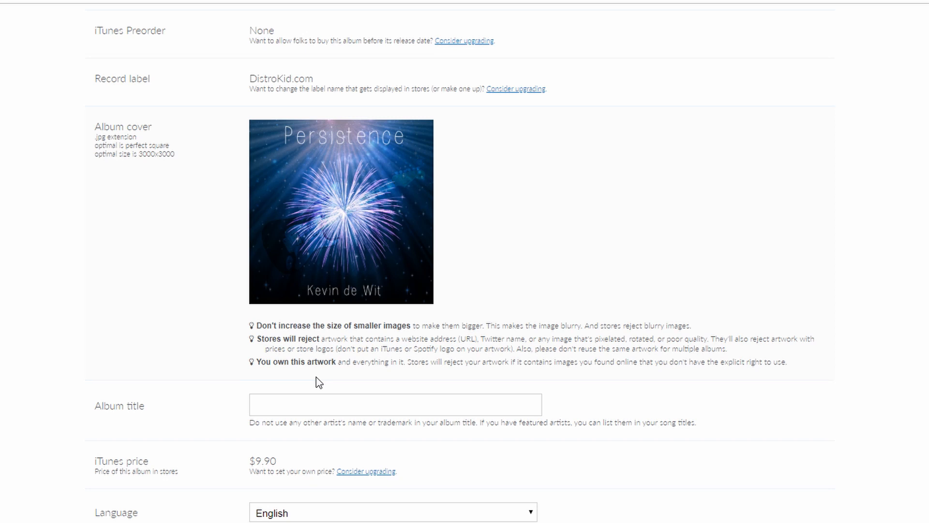
# Enter "Persitence" as the album title.
pyautogui.scroll(-2, 319, 382)
pyautogui.click(269, 342)
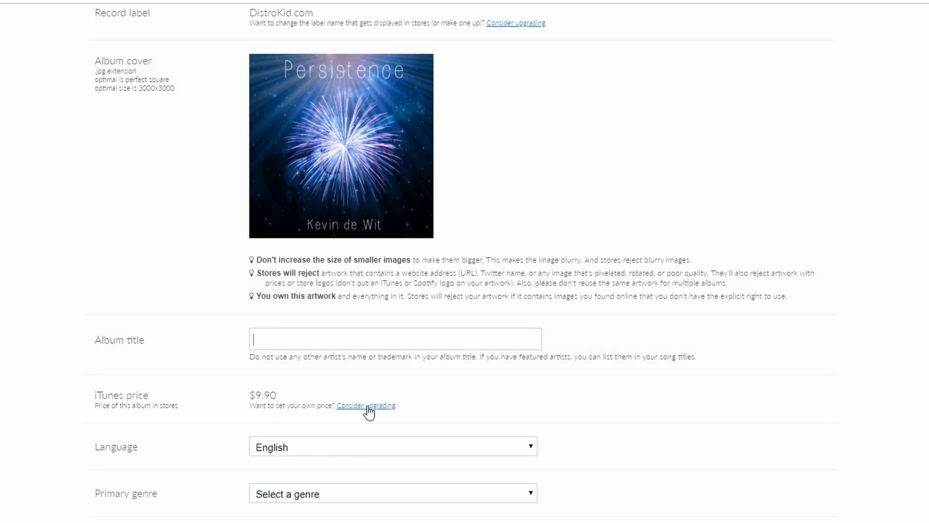
pyautogui.write('Persitence')
pyautogui.scroll(-1, 314, 415)
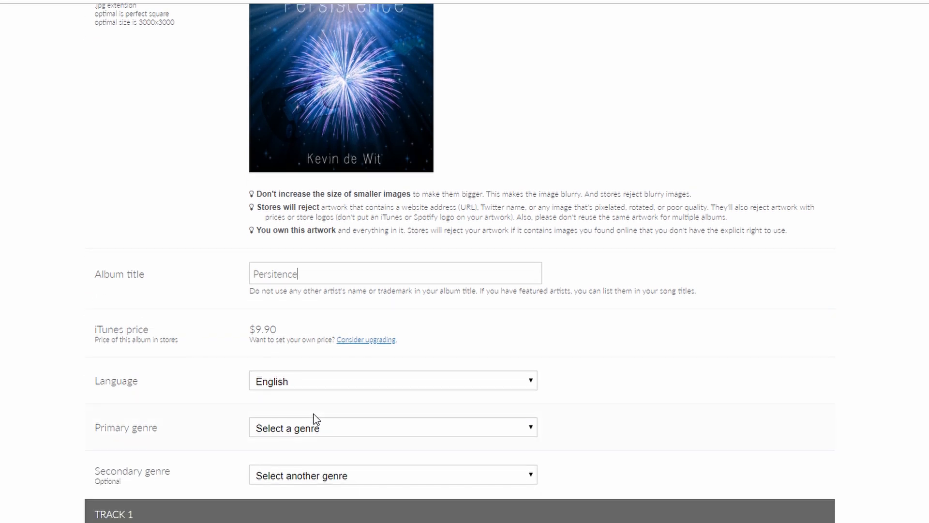
# Keep English as the album language and set the primary genre to Rock.
pyautogui.scroll(-1, 313, 415)
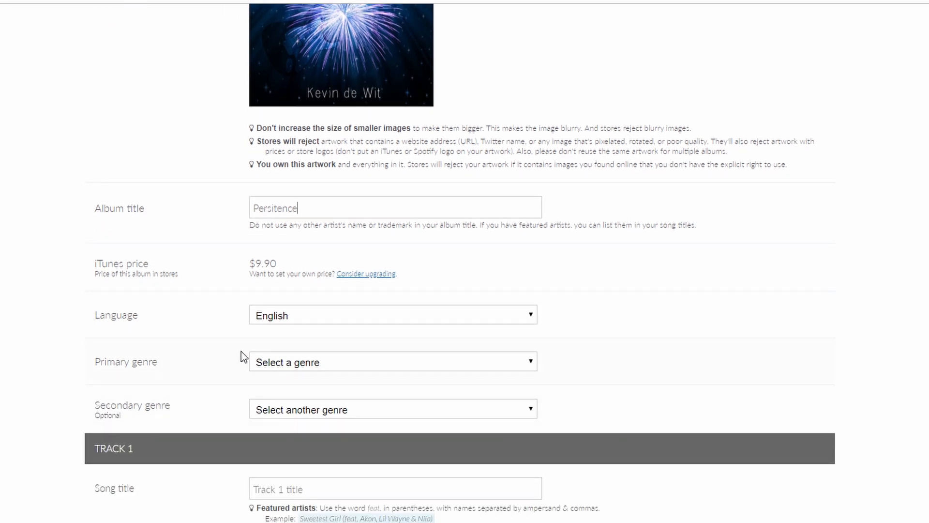
pyautogui.click(356, 314)
pyautogui.click(357, 314)
pyautogui.click(357, 313)
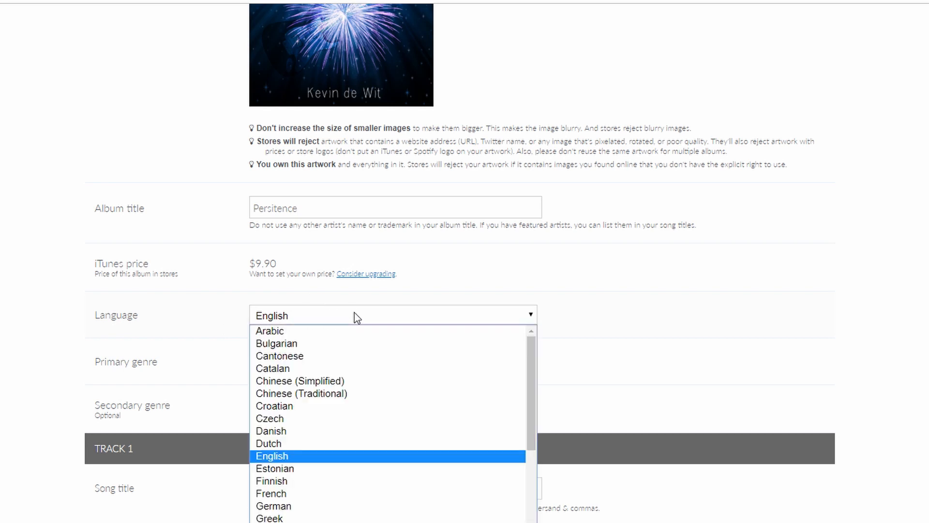
pyautogui.click(349, 311)
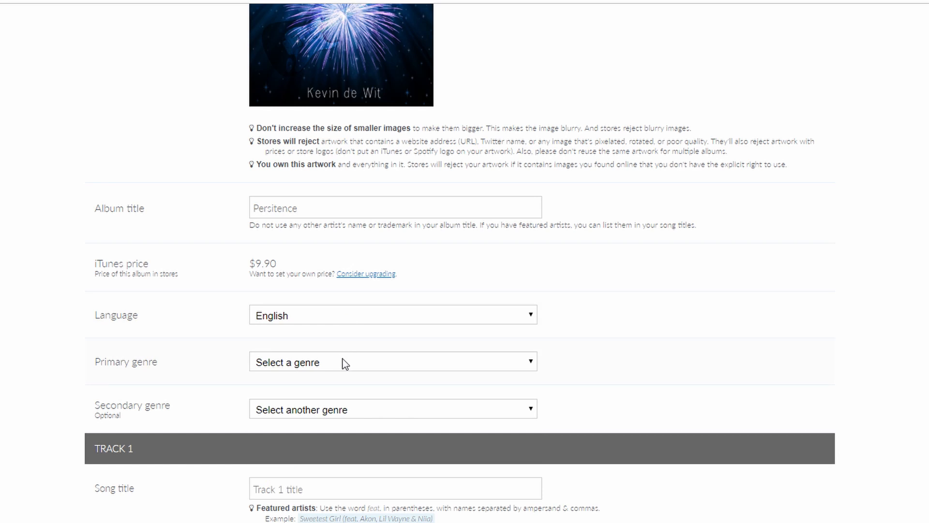
pyautogui.click(345, 363)
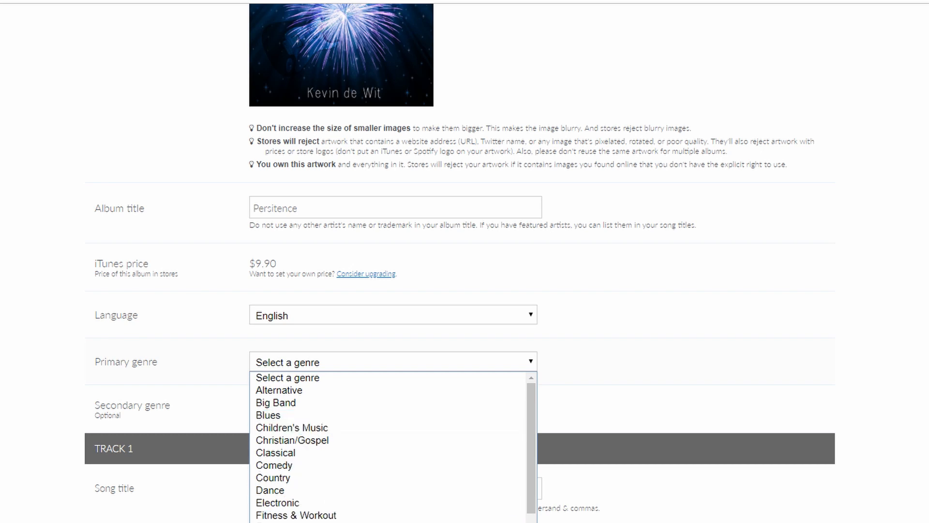
pyautogui.scroll(-5, 338, 490)
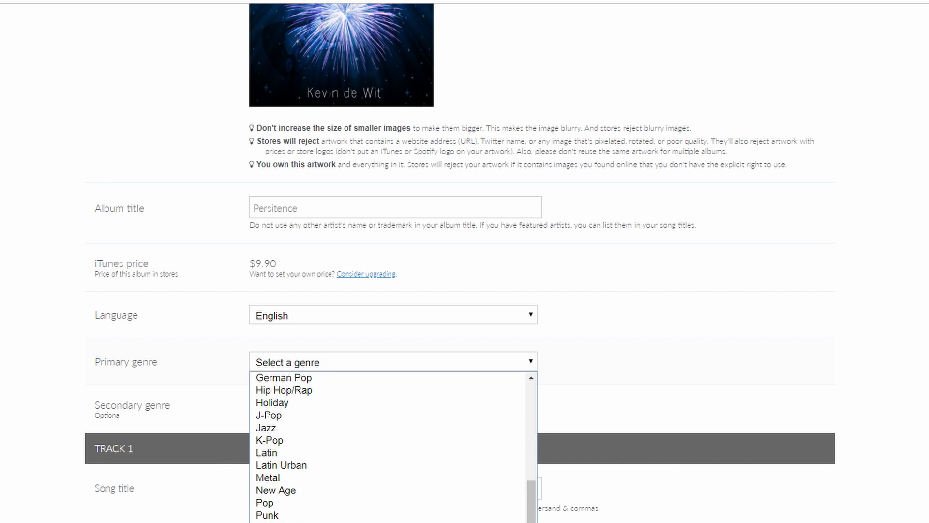
pyautogui.click(339, 521)
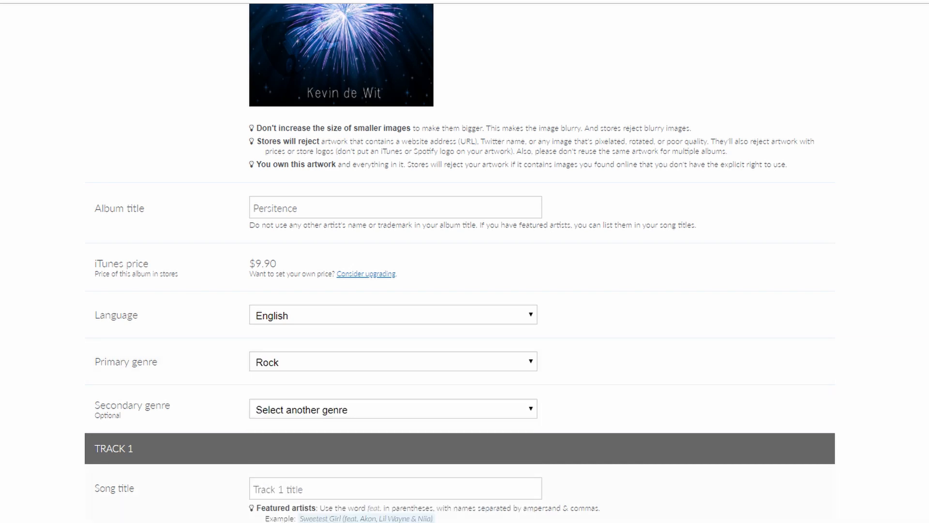
# Look through the available secondary genres and set the secondary genre to Metal.
pyautogui.click(282, 411)
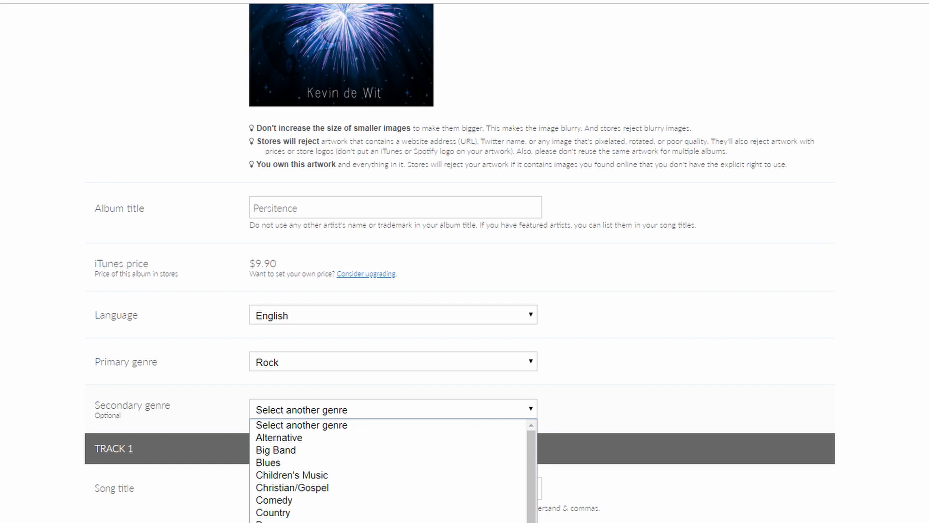
pyautogui.scroll(-3, 387, 469)
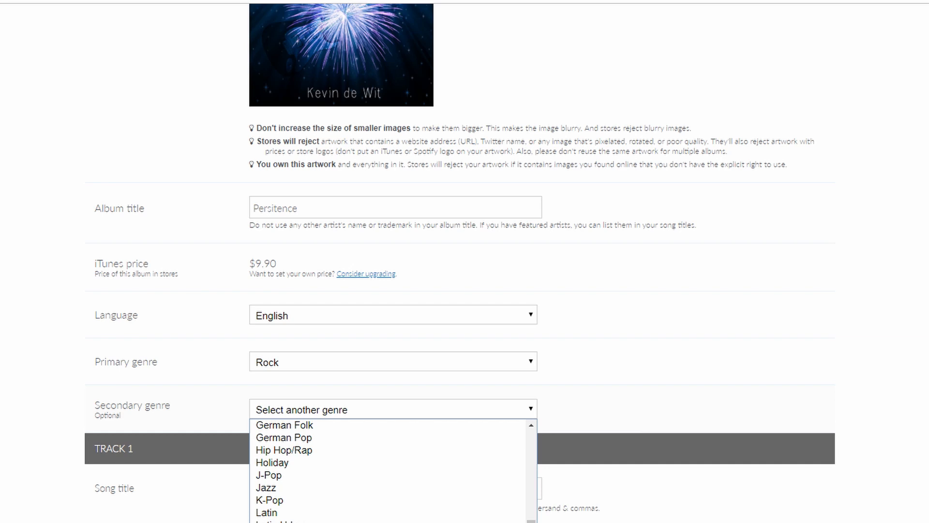
pyautogui.scroll(3, 387, 470)
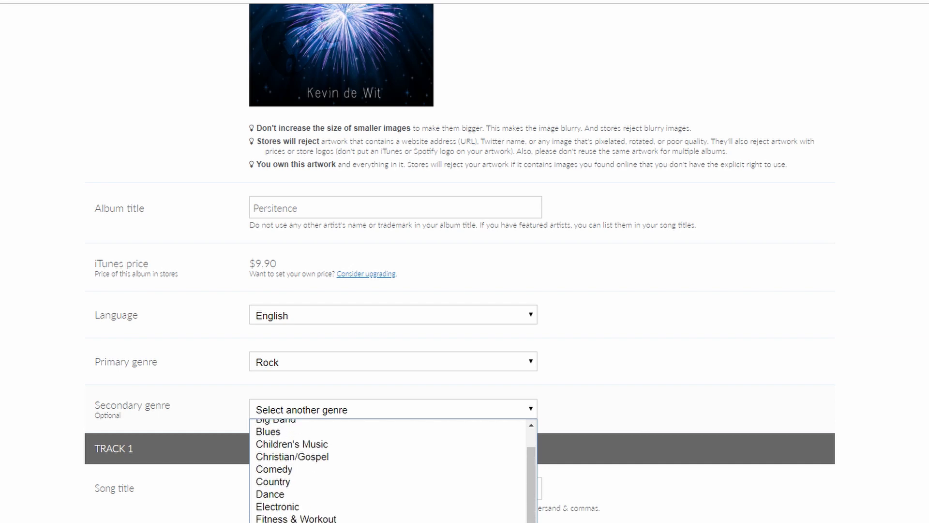
pyautogui.scroll(-3, 387, 470)
pyautogui.click(388, 521)
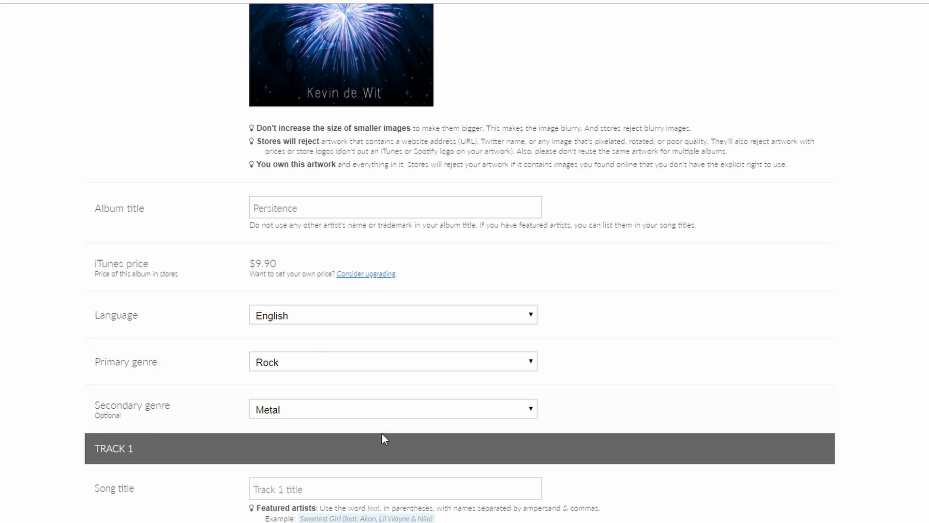
# Look over the entry fields in the individual track sections, from song title and audio file to songwriter and lyrics options.
pyautogui.scroll(-5, 382, 435)
pyautogui.scroll(1, 417, 472)
pyautogui.scroll(-1, 417, 472)
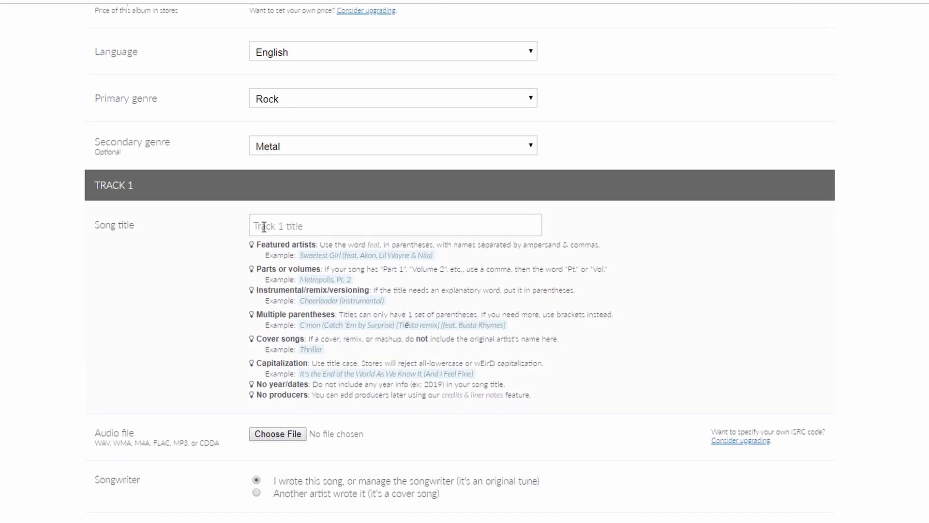
pyautogui.scroll(-5, 355, 377)
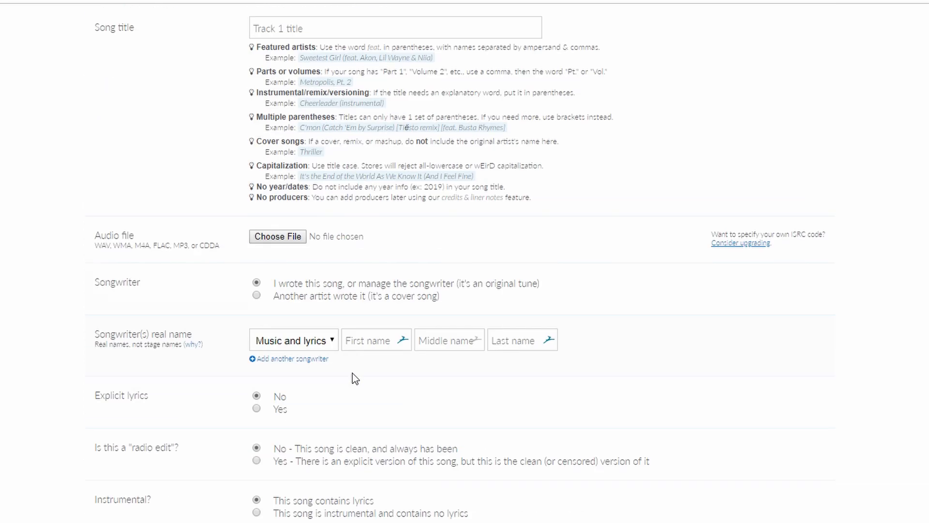
pyautogui.scroll(-12, 353, 377)
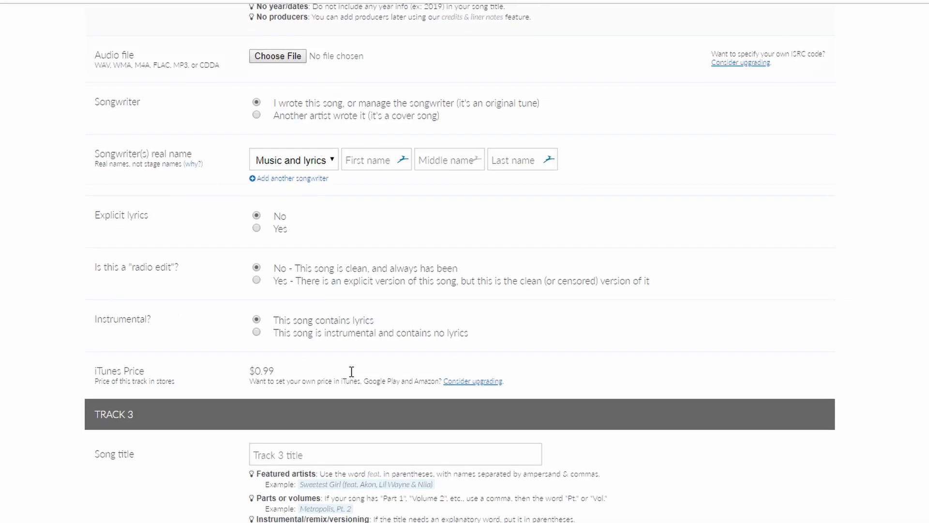
pyautogui.scroll(-20, 351, 372)
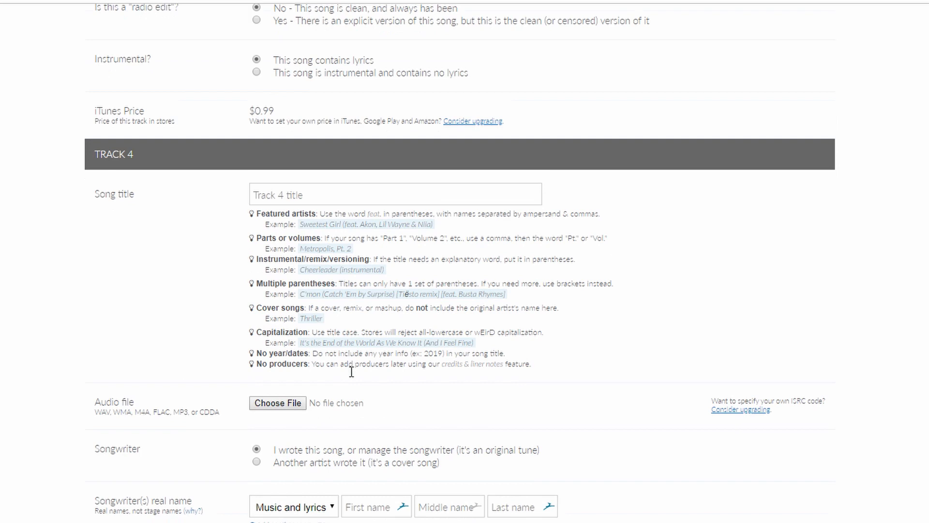
pyautogui.scroll(20, 353, 376)
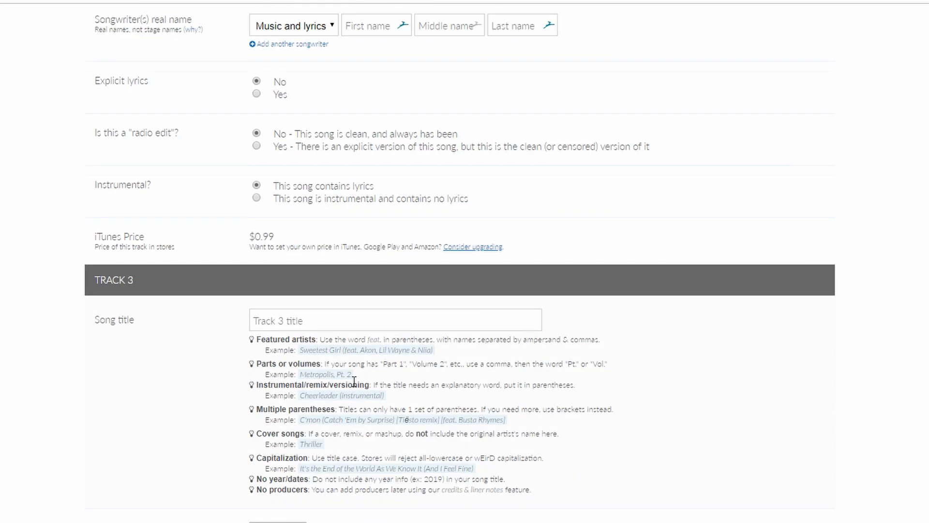
pyautogui.scroll(12, 354, 382)
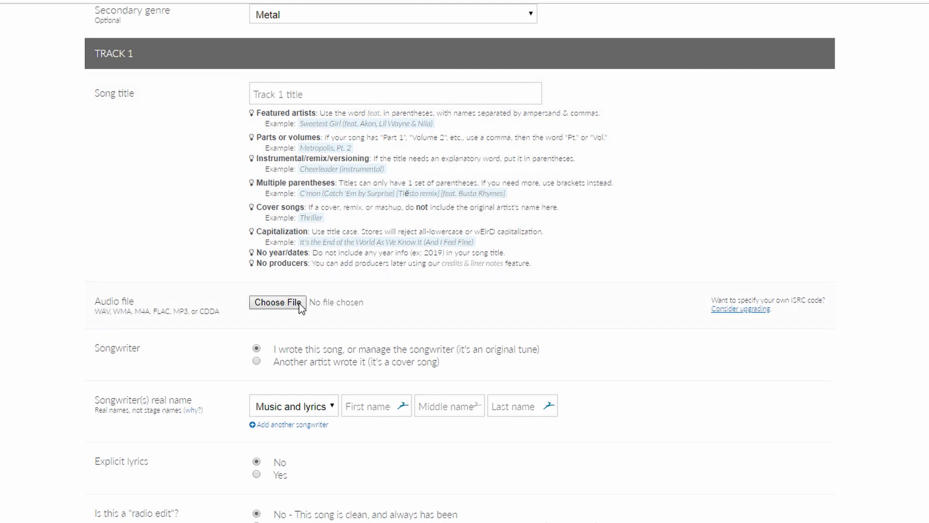
# Attach the first song's WAV file from the Persistence - 24bit WAV folder to track 1 and title it "The Pressure Inside".
pyautogui.click(277, 303)
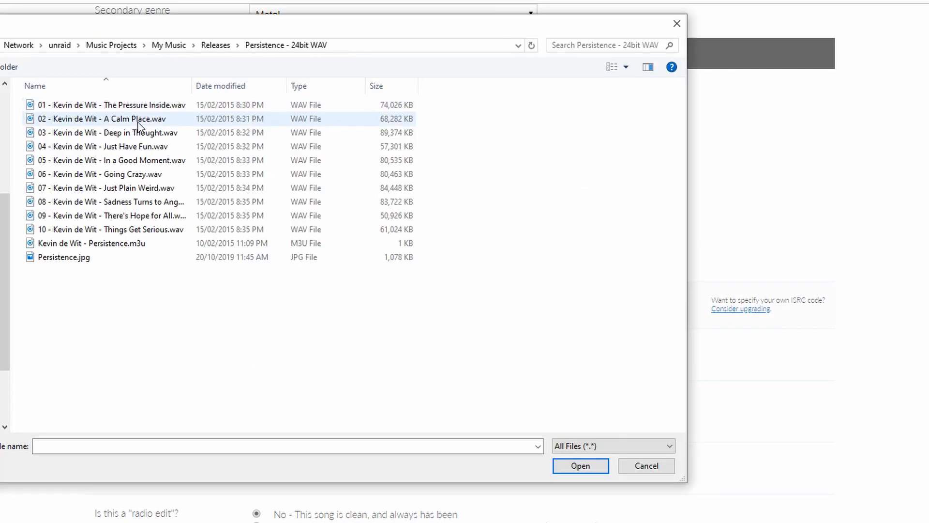
pyautogui.click(115, 106)
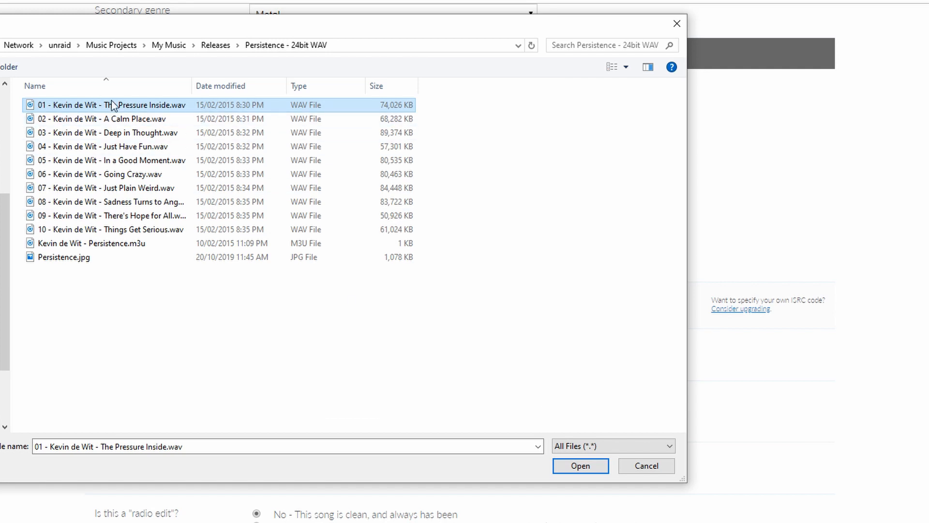
pyautogui.click(600, 466)
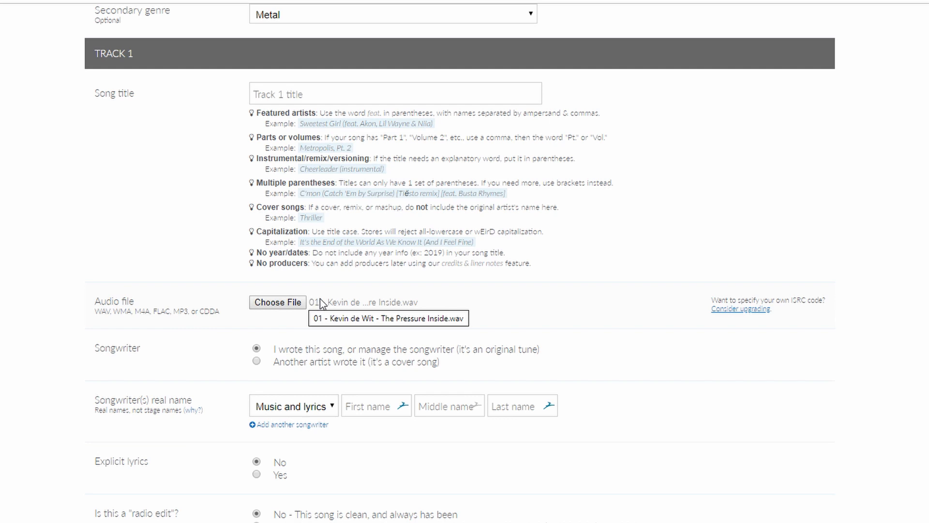
pyautogui.click(271, 92)
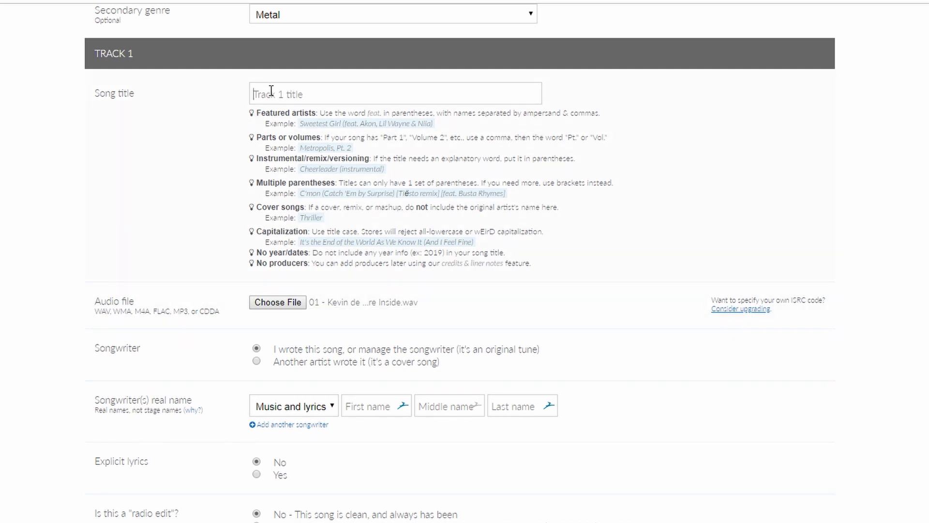
pyautogui.write('The Pressure Inside')
# Switch track 1's songwriter option to a cover song by another artist and return it to an original tune.
pyautogui.click(258, 362)
pyautogui.scroll(-4, 337, 398)
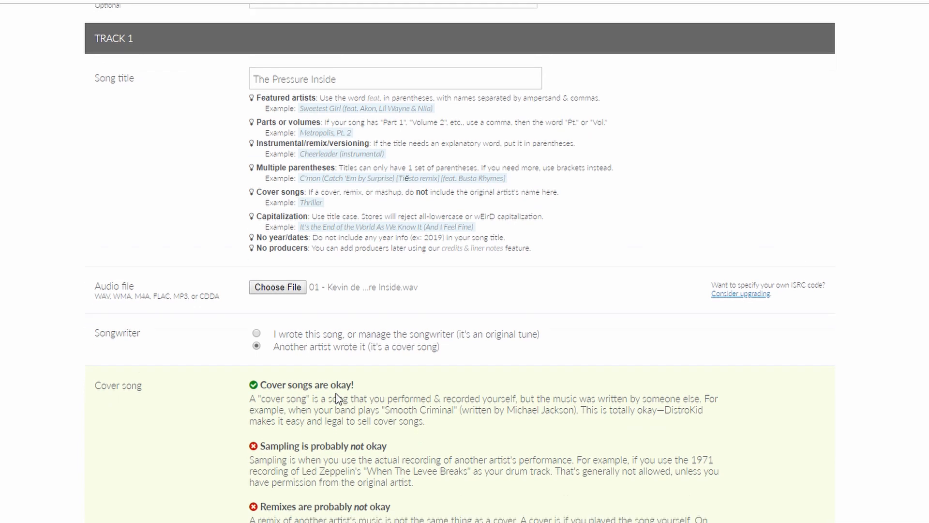
pyautogui.scroll(4, 338, 398)
pyautogui.click(269, 352)
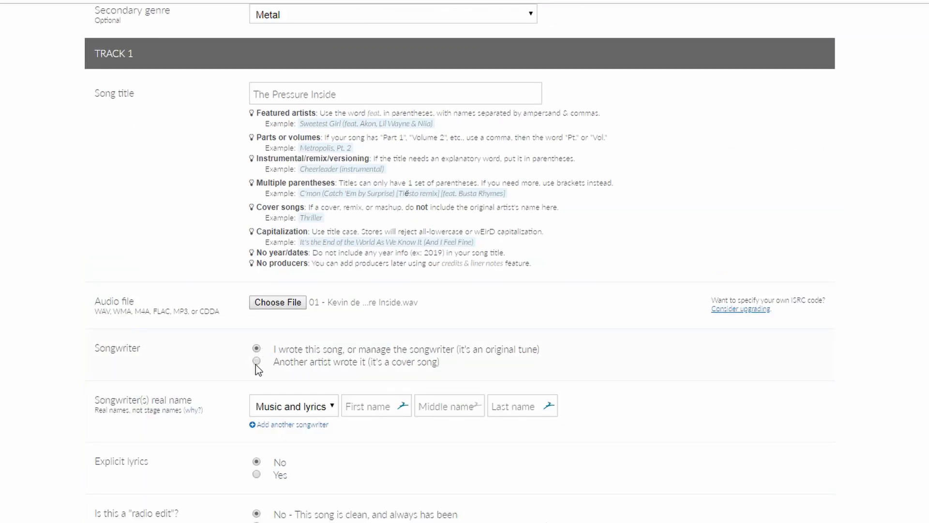
# Show track 1's cover song section, read its licensing rules and fee, and set the songwriter option back to an original tune.
pyautogui.click(256, 361)
pyautogui.scroll(-1, 357, 394)
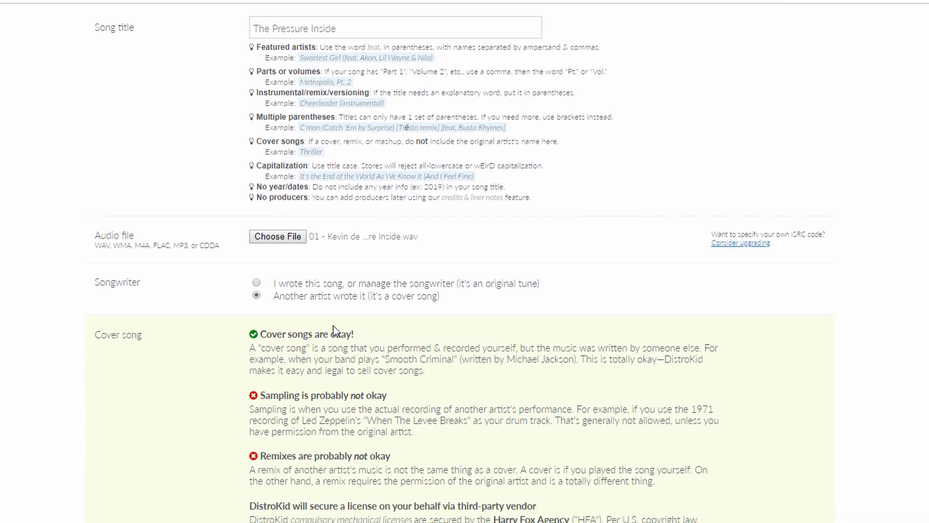
pyautogui.scroll(-4, 383, 349)
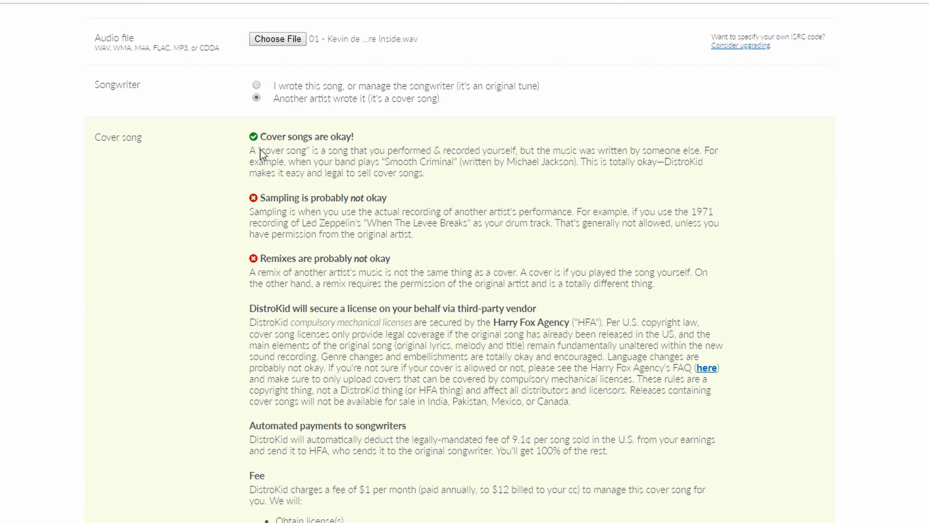
pyautogui.scroll(-5, 366, 256)
pyautogui.scroll(5, 358, 288)
pyautogui.scroll(-3, 315, 290)
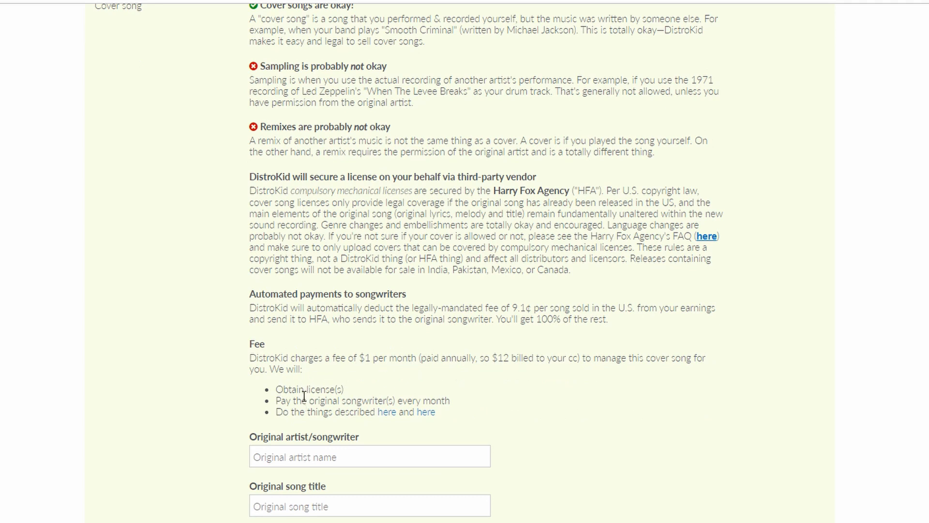
pyautogui.scroll(-1, 325, 423)
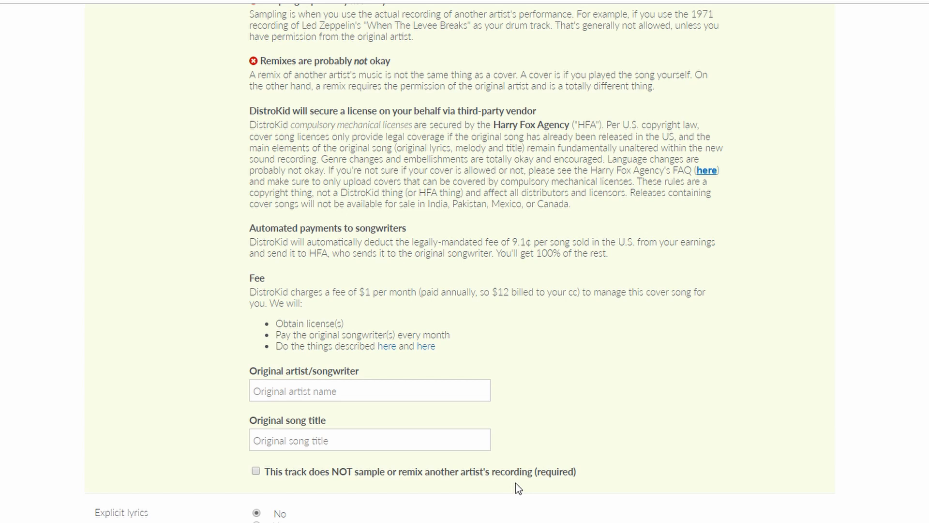
pyautogui.scroll(-3, 515, 484)
pyautogui.scroll(12, 311, 420)
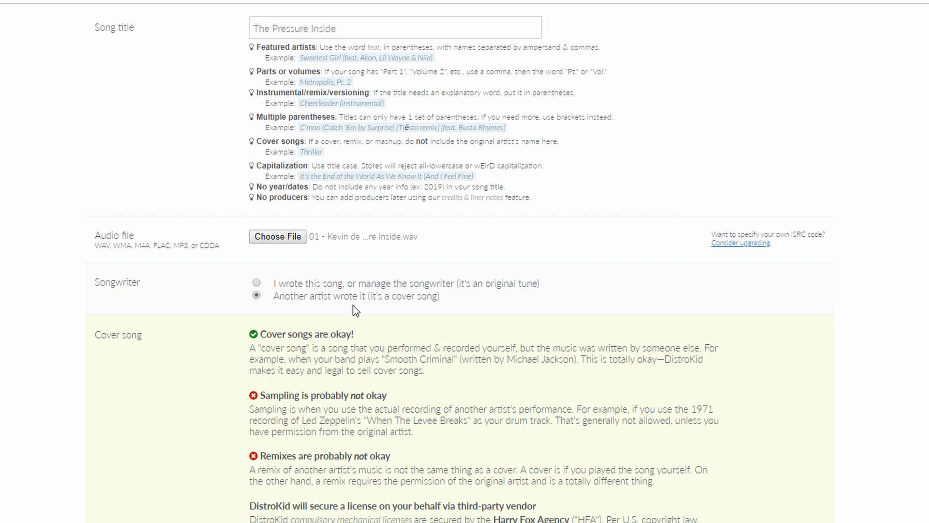
pyautogui.scroll(3, 353, 305)
pyautogui.scroll(-1, 353, 307)
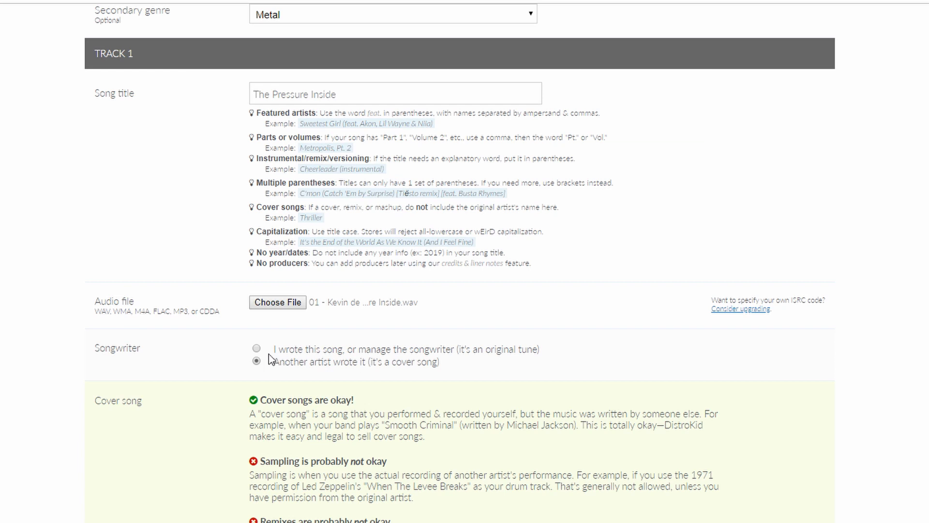
pyautogui.scroll(1, 348, 375)
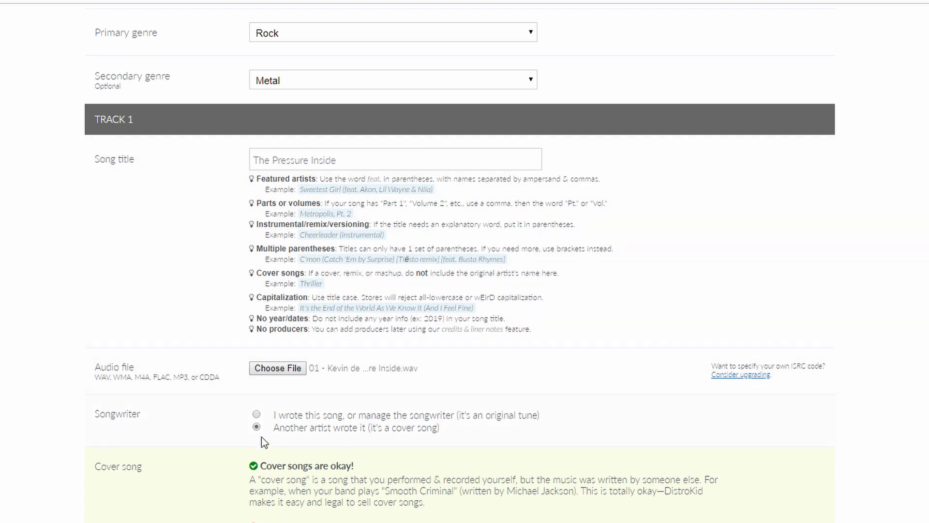
pyautogui.click(257, 414)
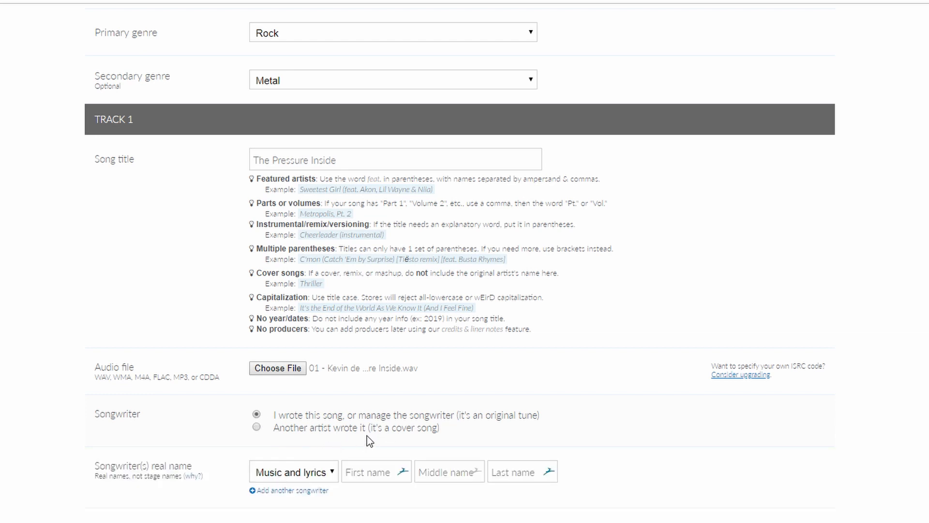
# Set track 1's first songwriter to Music and add a second songwriter with the role Lyrics.
pyautogui.scroll(-2, 401, 443)
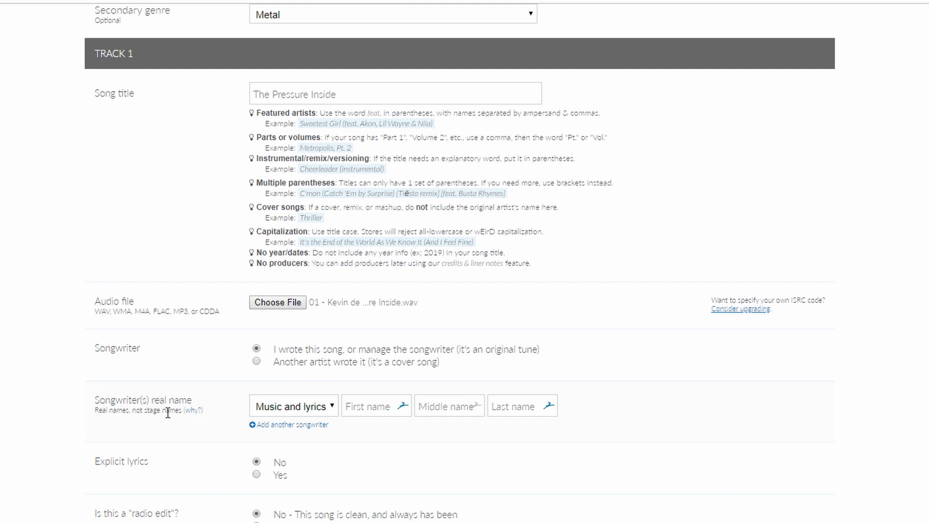
pyautogui.scroll(3, 184, 413)
pyautogui.scroll(20, 185, 416)
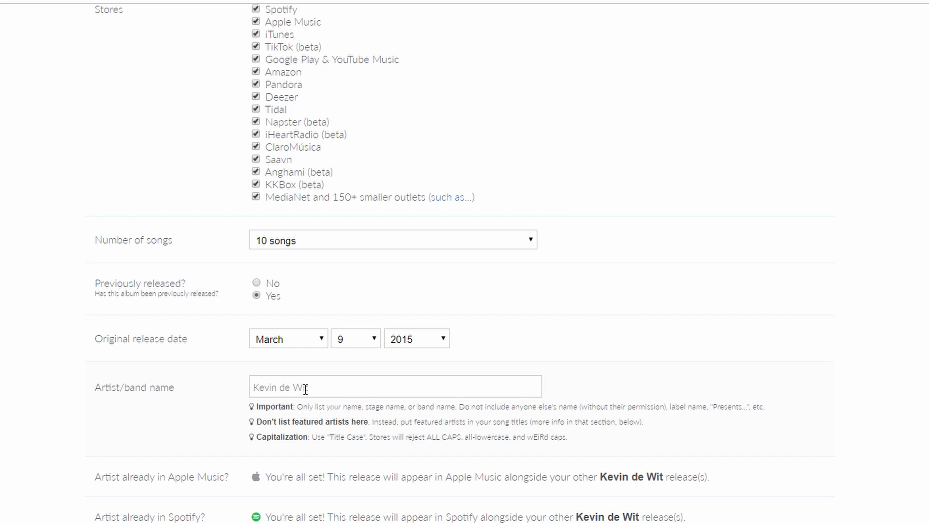
pyautogui.scroll(-15, 305, 390)
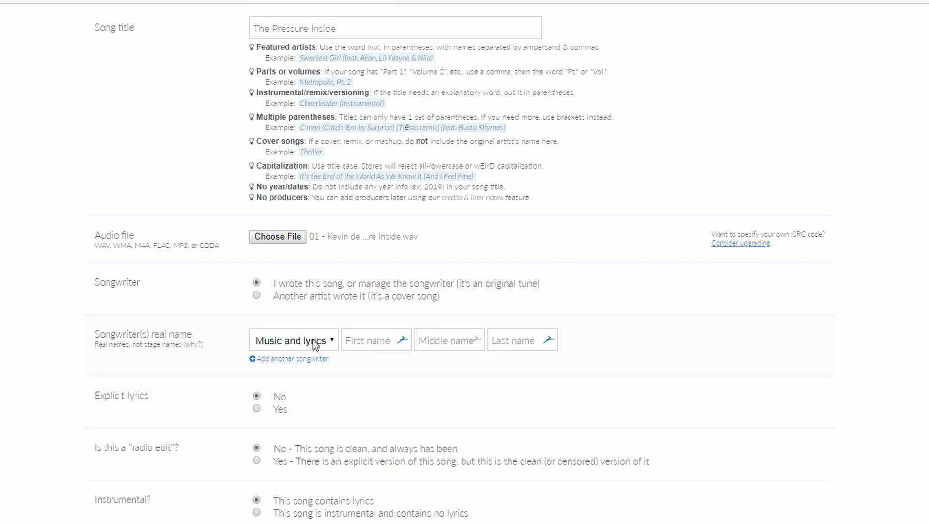
pyautogui.click(327, 339)
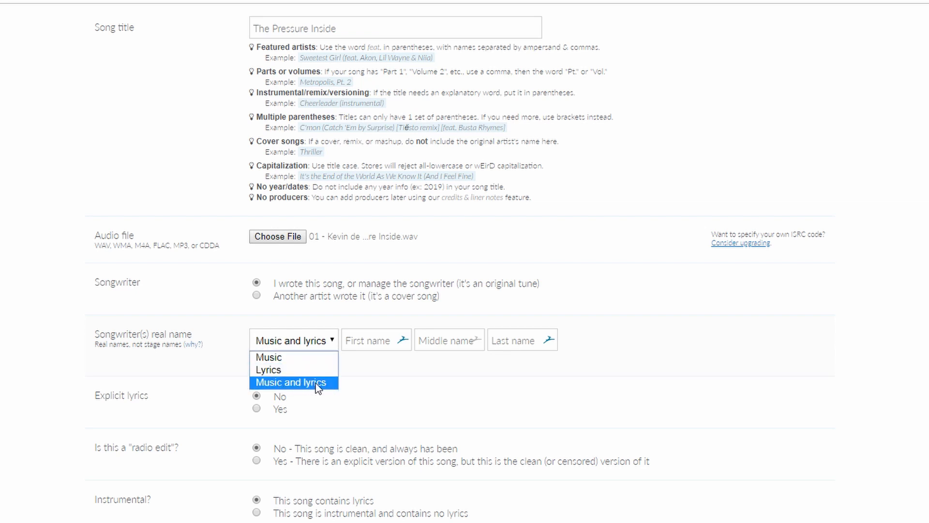
pyautogui.click(268, 358)
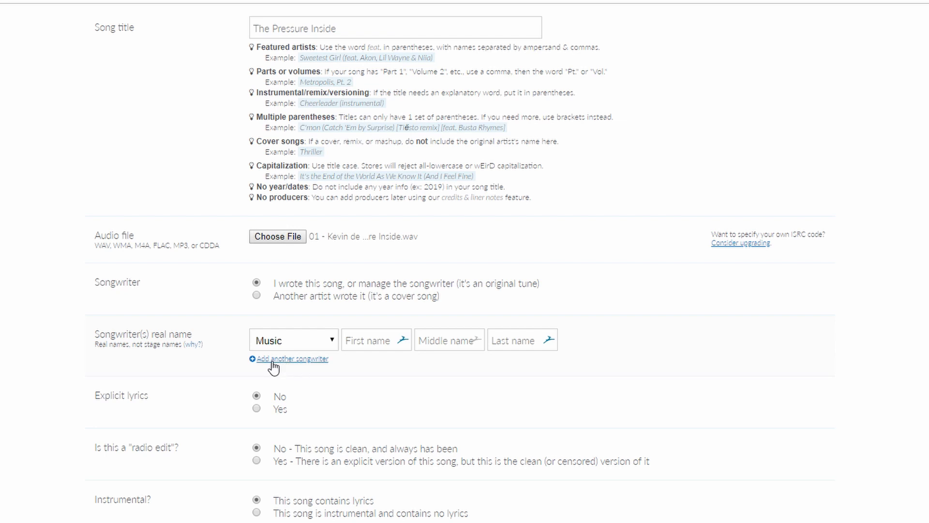
pyautogui.click(289, 361)
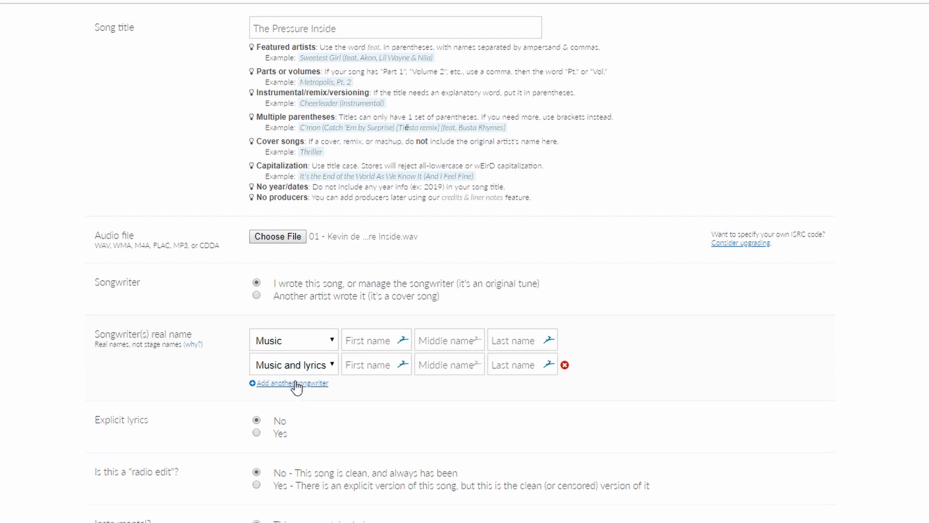
pyautogui.click(321, 370)
pyautogui.click(291, 390)
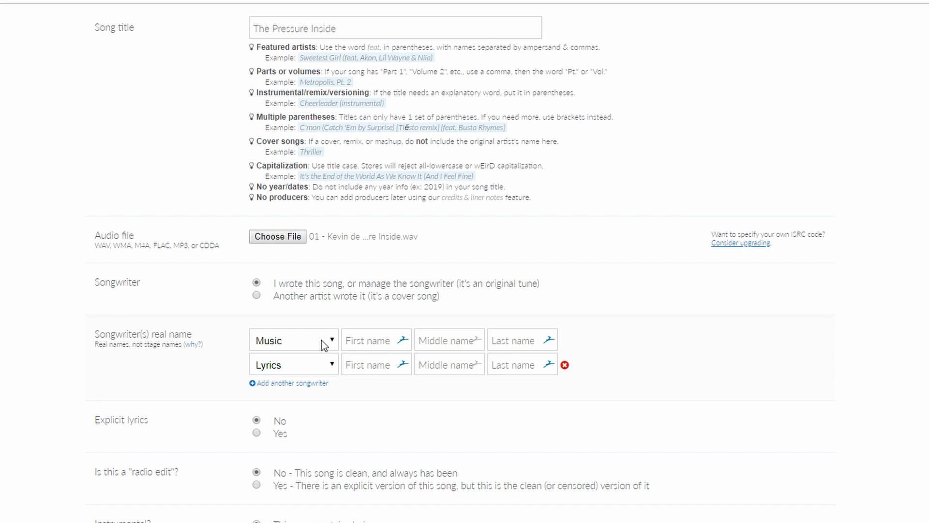
# Add two more songwriters to track 1 and give both the role Music.
pyautogui.click(283, 384)
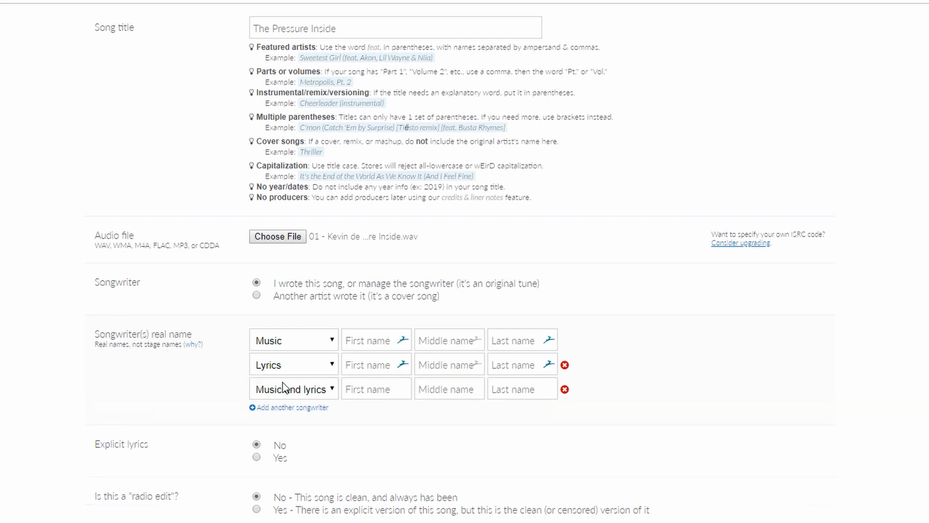
pyautogui.click(294, 408)
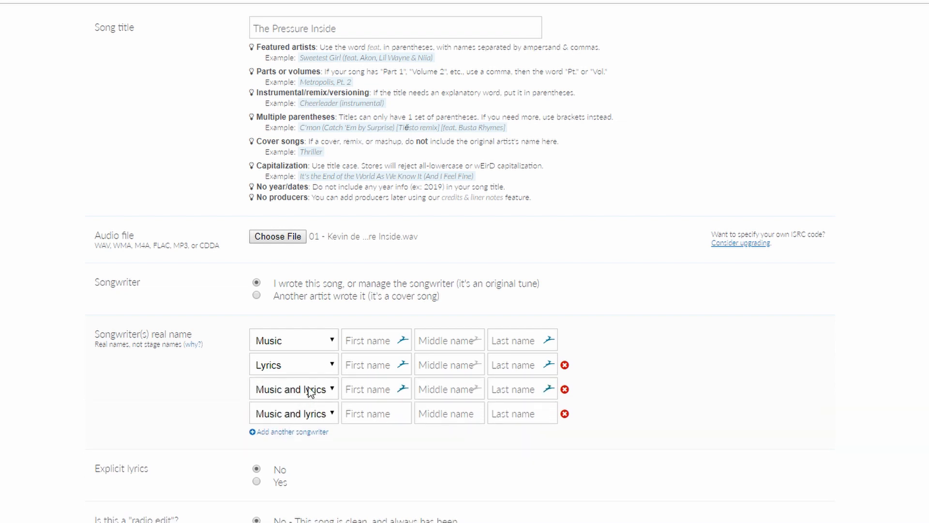
pyautogui.click(312, 396)
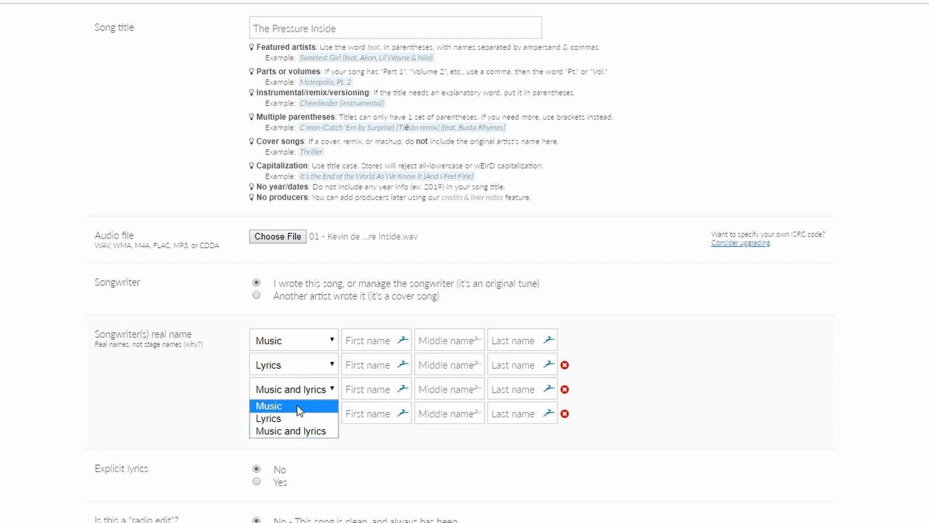
pyautogui.click(303, 406)
pyautogui.click(317, 413)
pyautogui.click(298, 431)
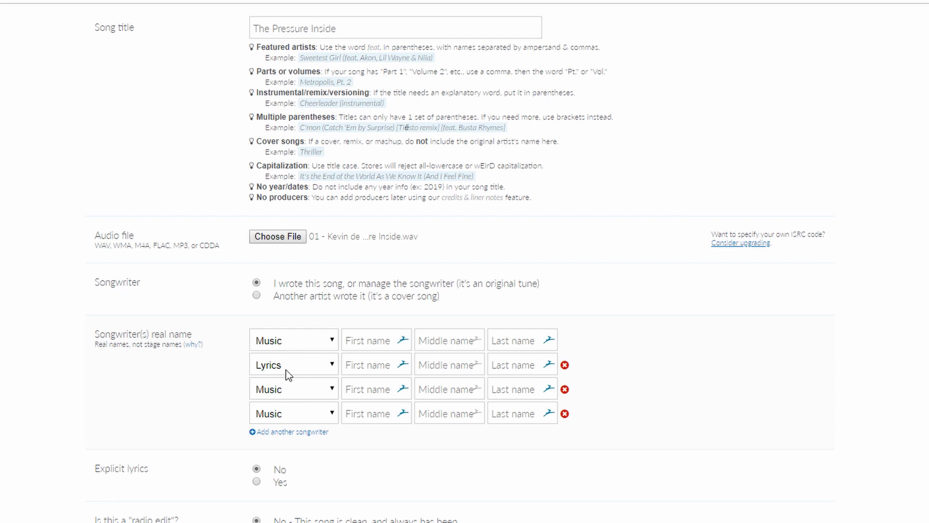
# Remove the three additional songwriters from track 1 so that only the first songwriter entry remains.
pyautogui.click(565, 365)
pyautogui.click(564, 367)
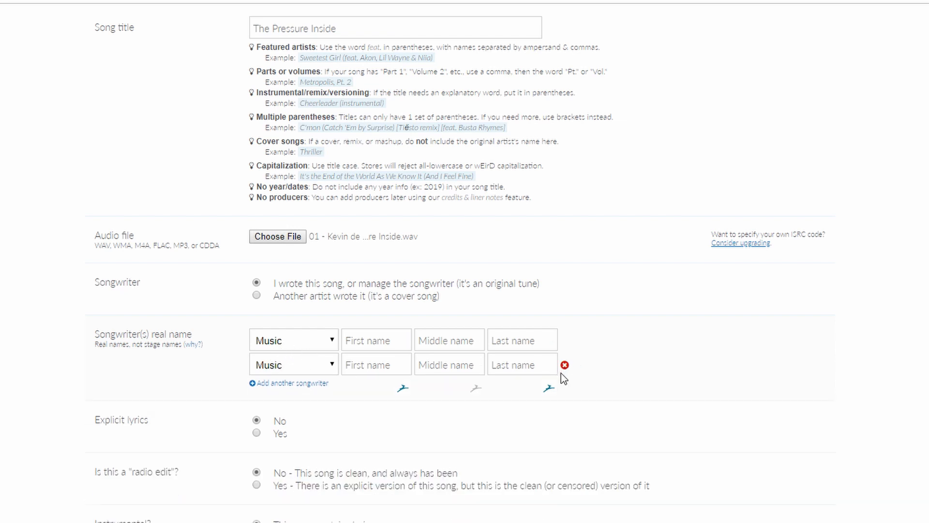
pyautogui.click(565, 367)
# Try the Music and lyrics role for track 1's songwriter and set the role back to Music.
pyautogui.click(315, 341)
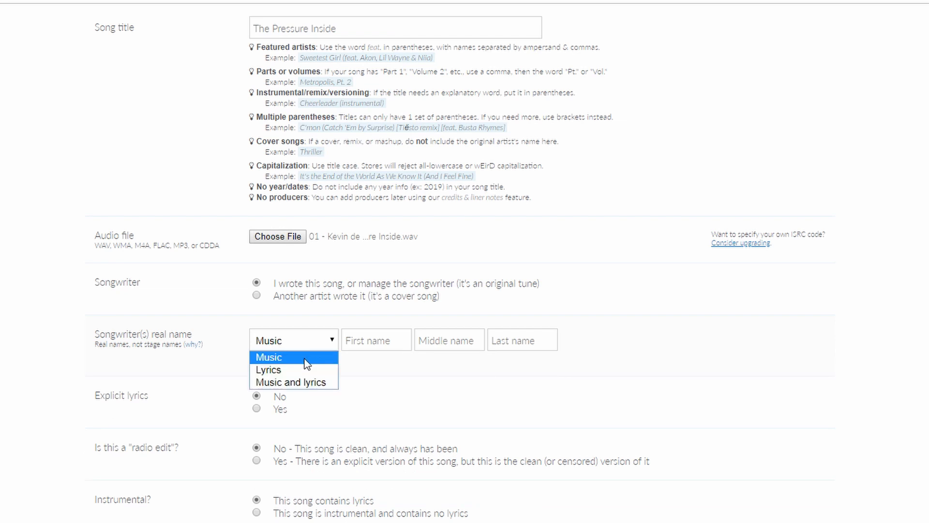
pyautogui.click(301, 358)
pyautogui.click(295, 345)
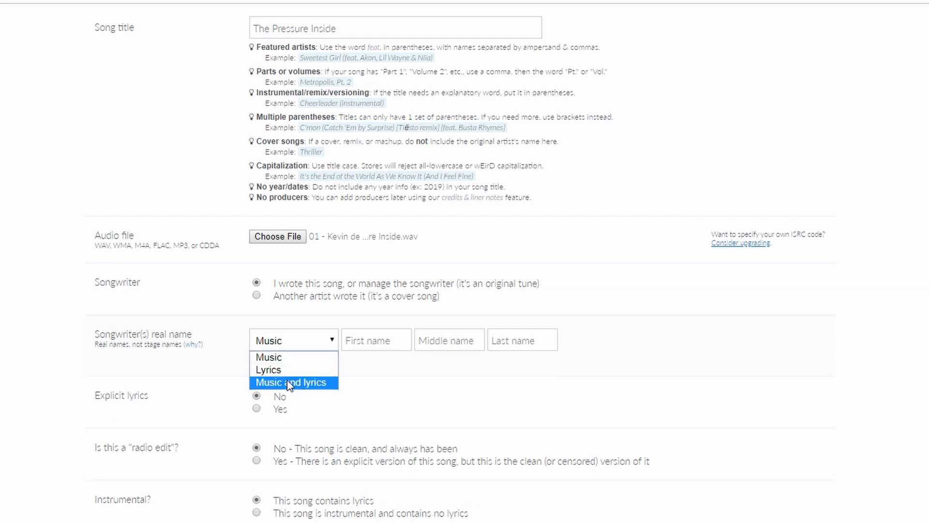
pyautogui.click(290, 382)
pyautogui.click(300, 345)
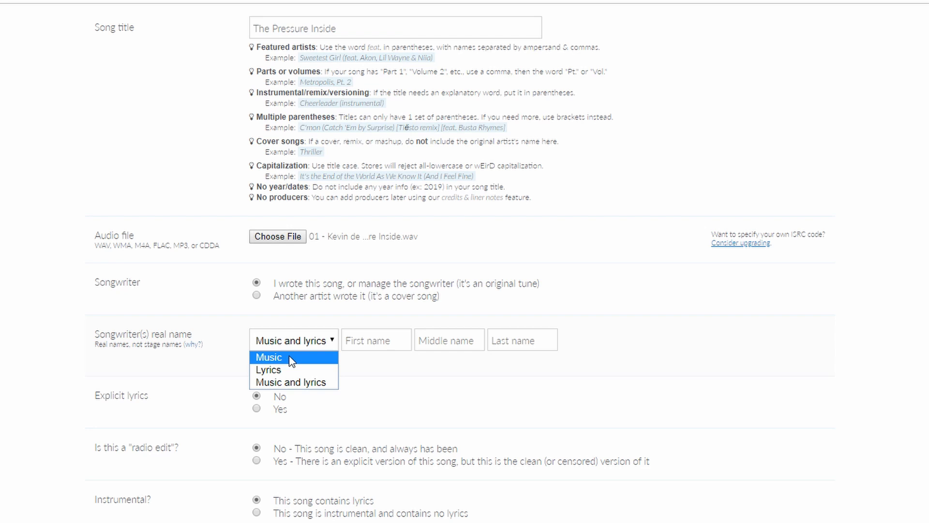
pyautogui.click(290, 356)
# Enter the first and last name of track 1's songwriter, leaving out a middle name.
pyautogui.click(375, 339)
pyautogui.write('Kevin')
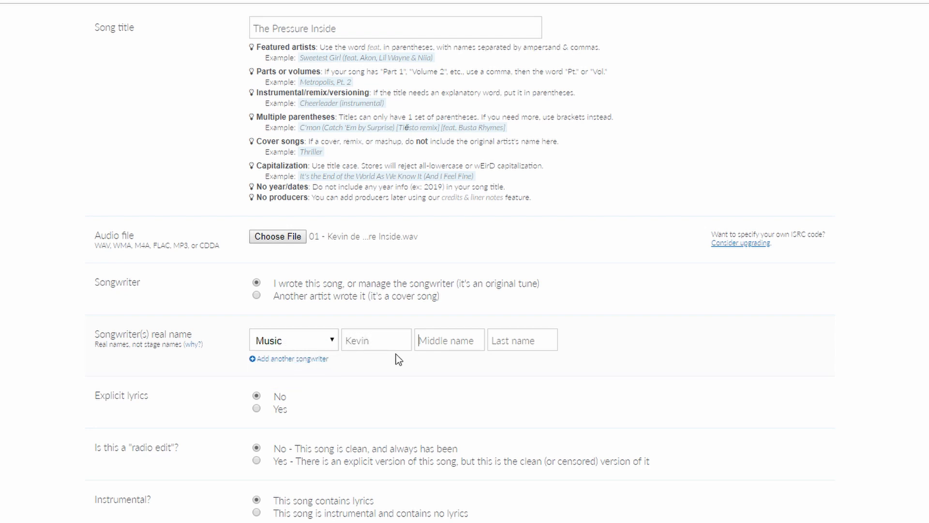
pyautogui.write('de Wit')
pyautogui.press('Tab')
# Switch track 1's explicit lyrics setting to Yes and back to No to show how it affects the radio edit question.
pyautogui.scroll(-2, 303, 400)
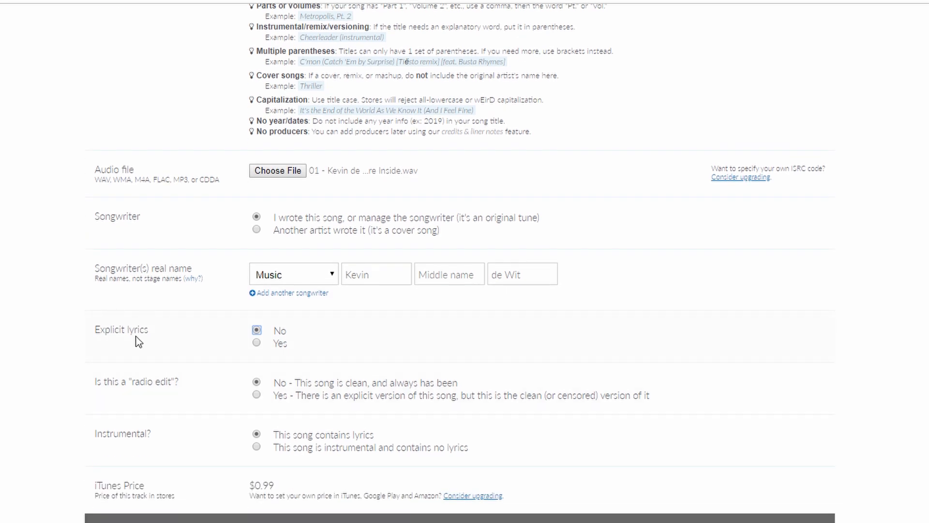
pyautogui.click(258, 342)
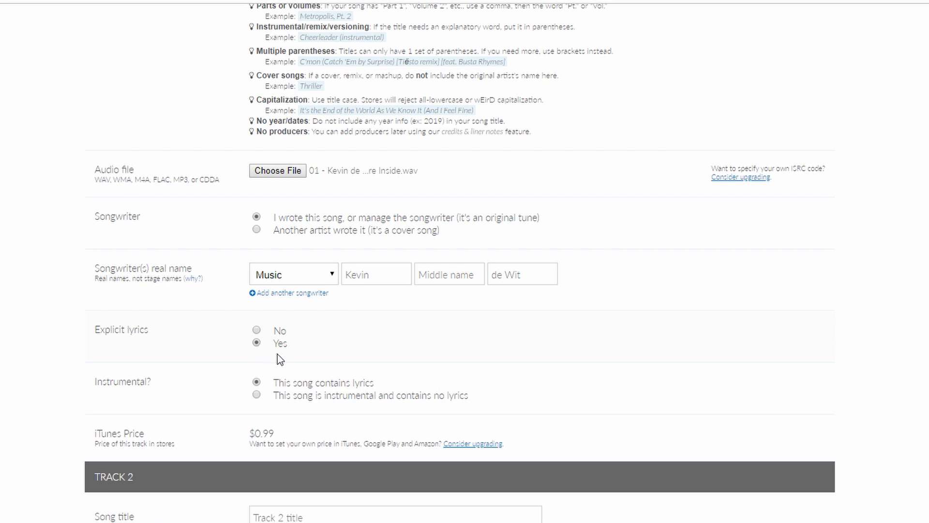
pyautogui.click(257, 330)
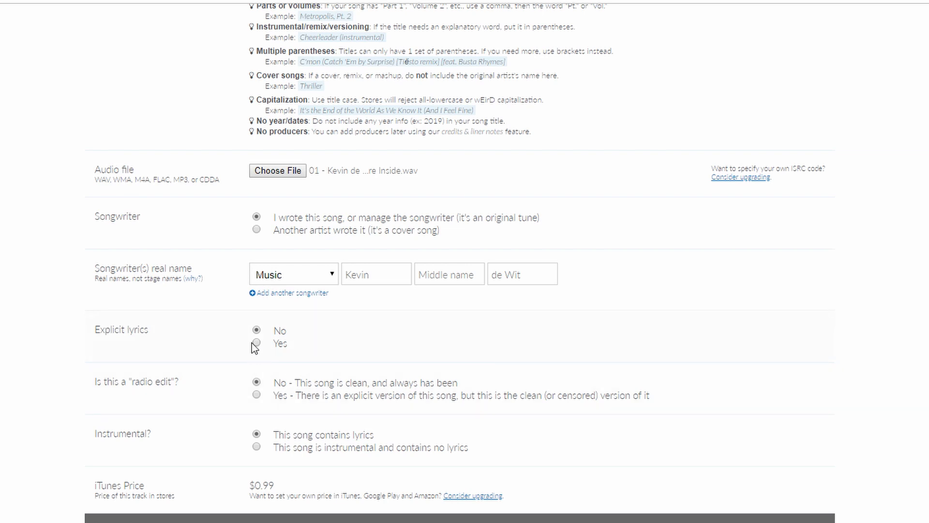
pyautogui.click(252, 342)
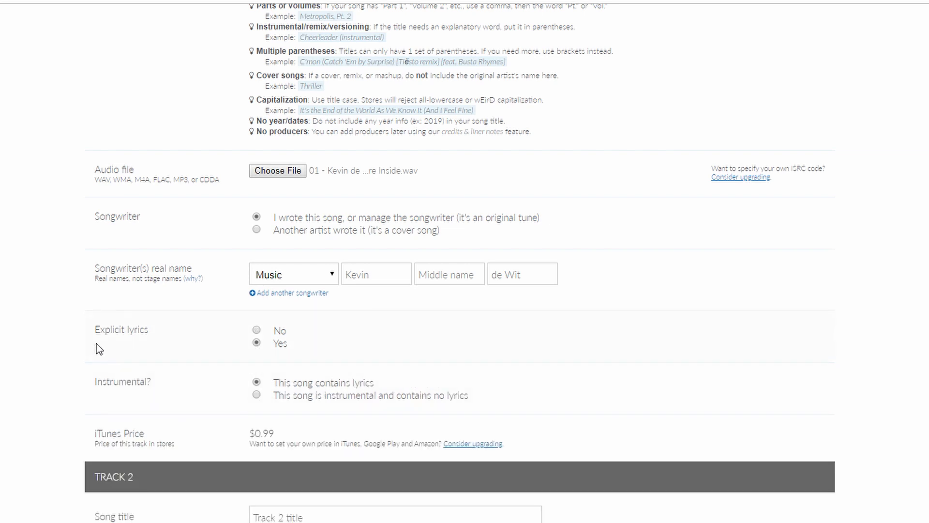
pyautogui.click(256, 330)
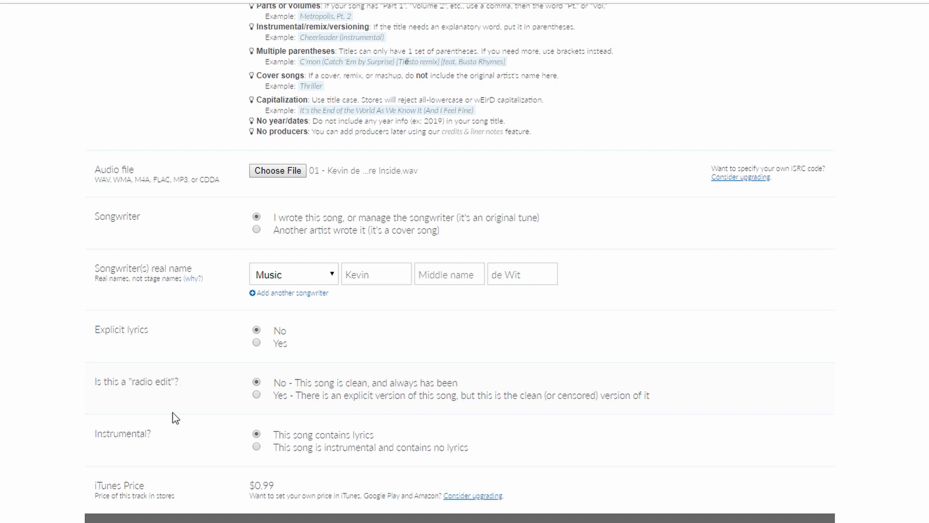
pyautogui.click(258, 342)
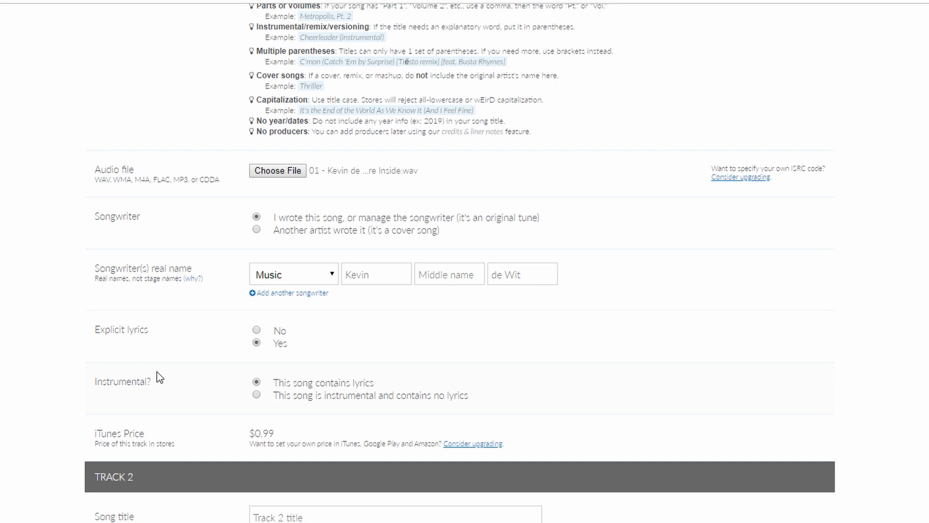
pyautogui.click(257, 331)
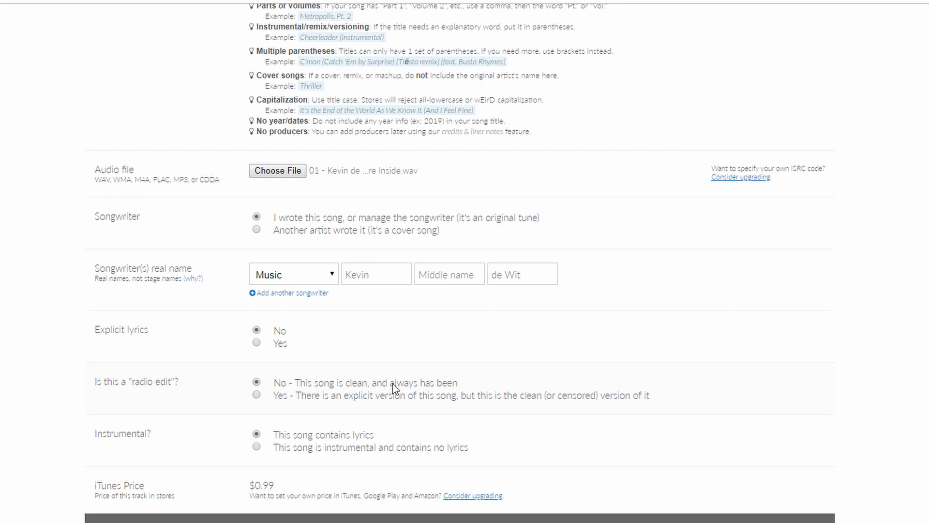
# Try track 1's radio edit option, set it back to No, and mark the song as instrumental with no lyrics.
pyautogui.click(256, 394)
pyautogui.click(256, 382)
pyautogui.scroll(-4, 462, 457)
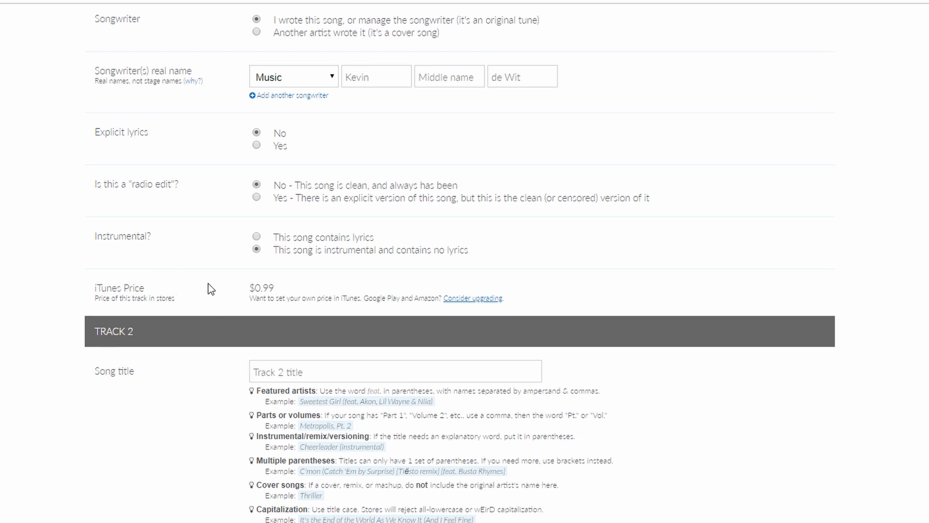
# Compare the album's iTunes price with the price of a single track and review the filled-in album and track 1 details.
pyautogui.scroll(20, 274, 301)
pyautogui.scroll(-5, 270, 332)
pyautogui.scroll(-4, 272, 336)
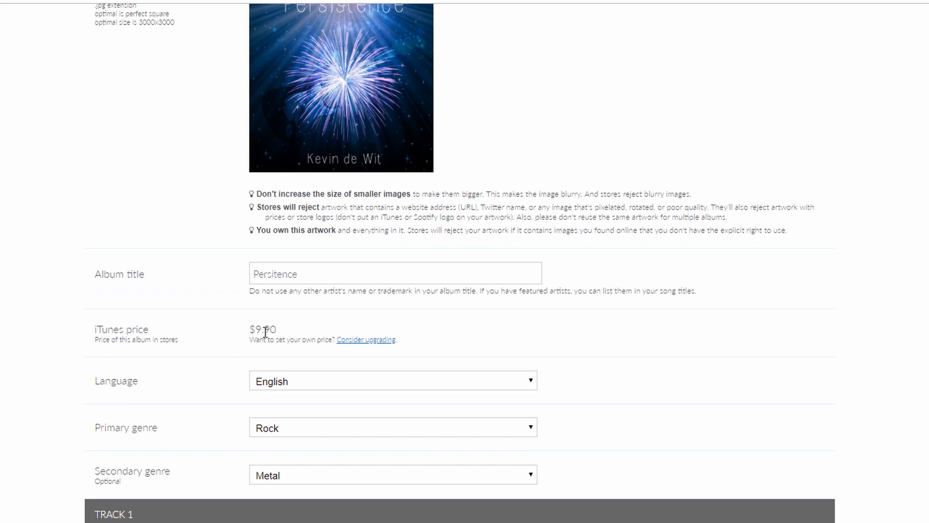
pyautogui.scroll(-2, 264, 333)
pyautogui.scroll(-7, 282, 394)
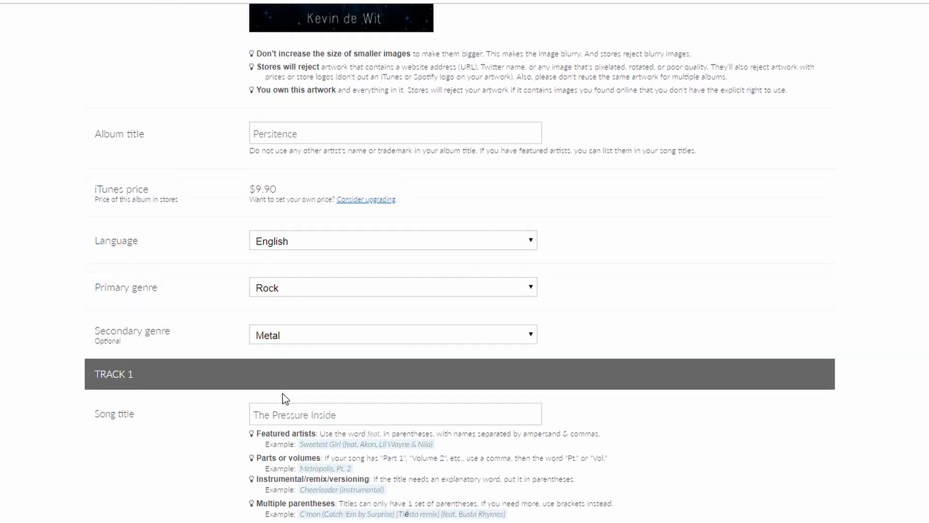
pyautogui.scroll(-6, 282, 394)
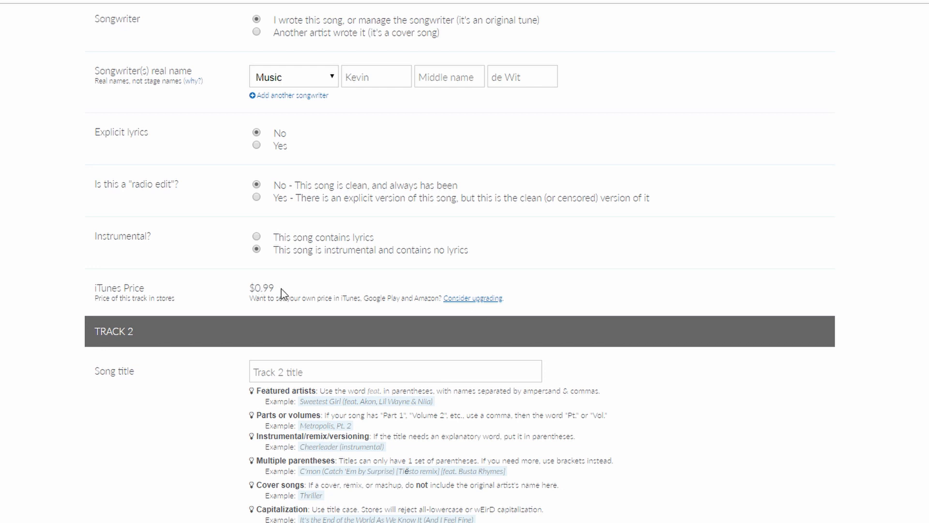
pyautogui.scroll(8, 279, 286)
pyautogui.scroll(-5, 271, 300)
pyautogui.scroll(-8, 270, 310)
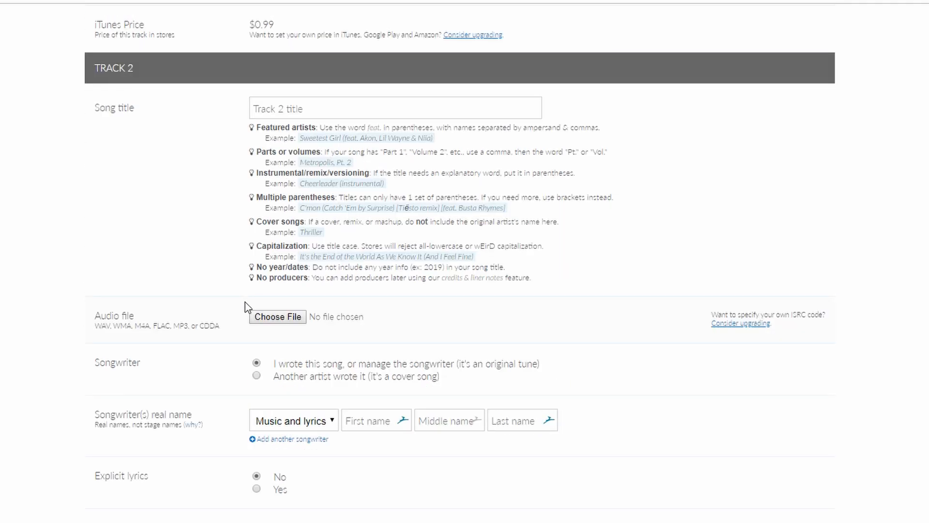
pyautogui.scroll(5, 350, 227)
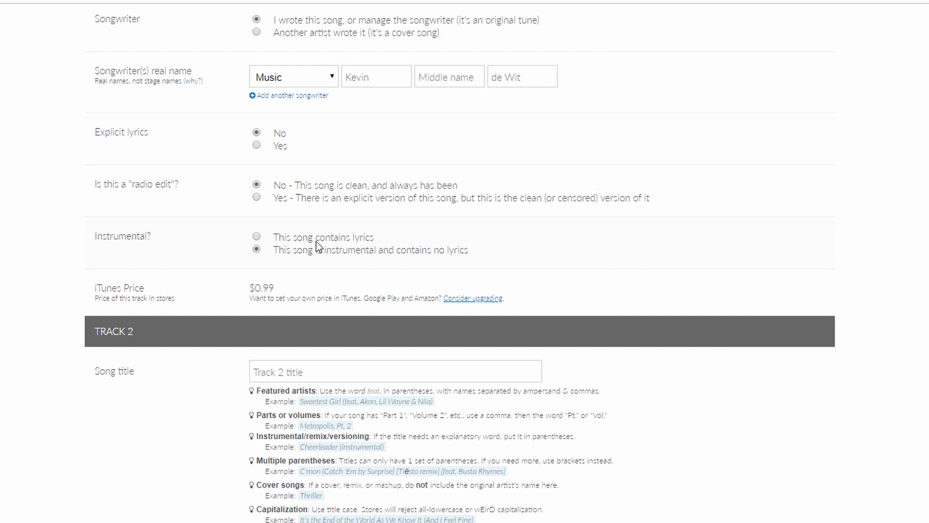
# Choose the A Calm Place WAV file as track 2's audio and enter the song title A Calm Place.
pyautogui.scroll(-4, 317, 250)
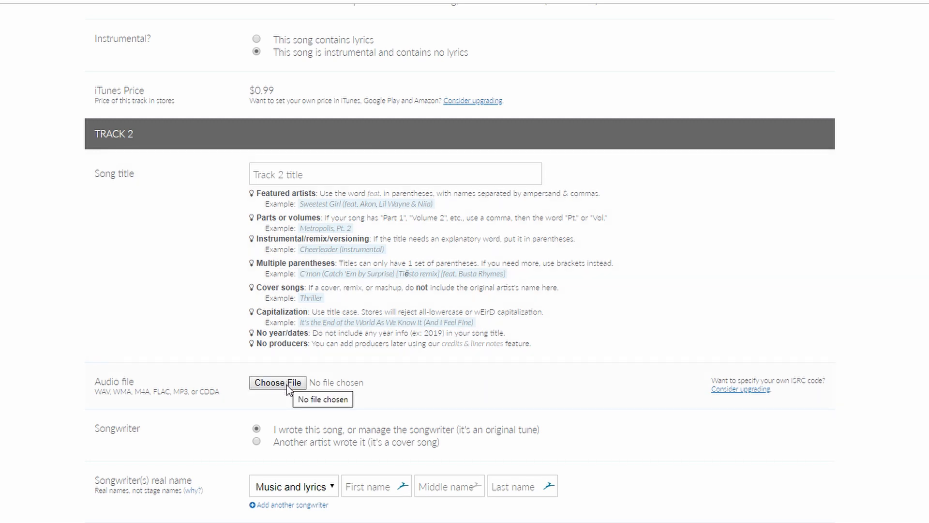
pyautogui.click(289, 391)
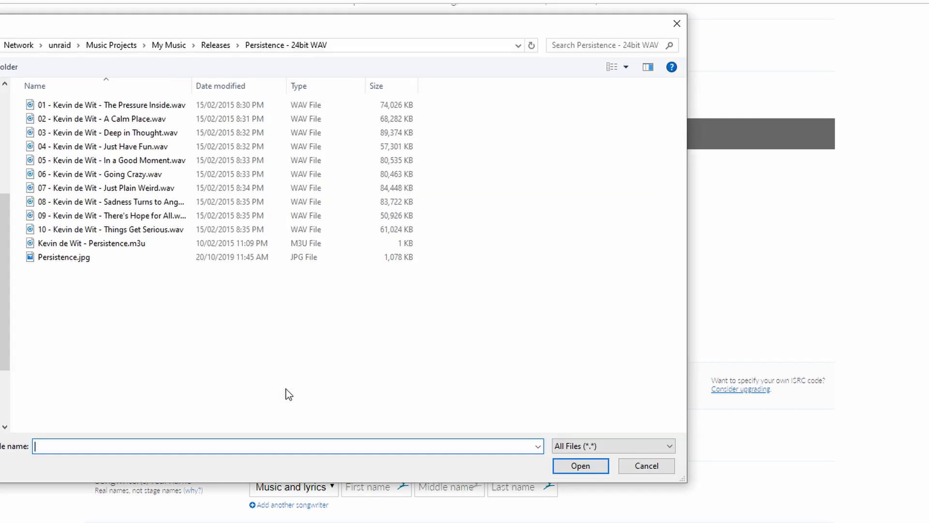
pyautogui.doubleClick(125, 119)
pyautogui.click(304, 179)
pyautogui.write('A Calm Place')
# Set track 2's songwriter role to Music and enter the songwriter's first and last name.
pyautogui.scroll(-4, 346, 433)
pyautogui.click(363, 289)
pyautogui.write('Kevin')
pyautogui.press('Tab')
pyautogui.press('Tab')
pyautogui.write('de Wit')
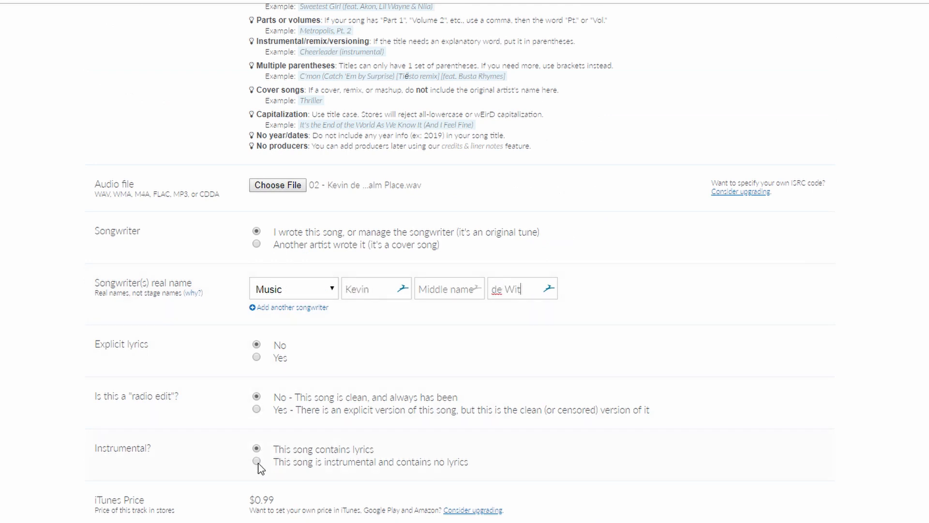
# Choose the Deep in Thought WAV file as track 3's audio and enter the song title Deep In Thought.
pyautogui.scroll(-8, 259, 466)
pyautogui.click(278, 331)
pyautogui.doubleClick(111, 74)
pyautogui.click(311, 128)
pyautogui.write('Deep I')
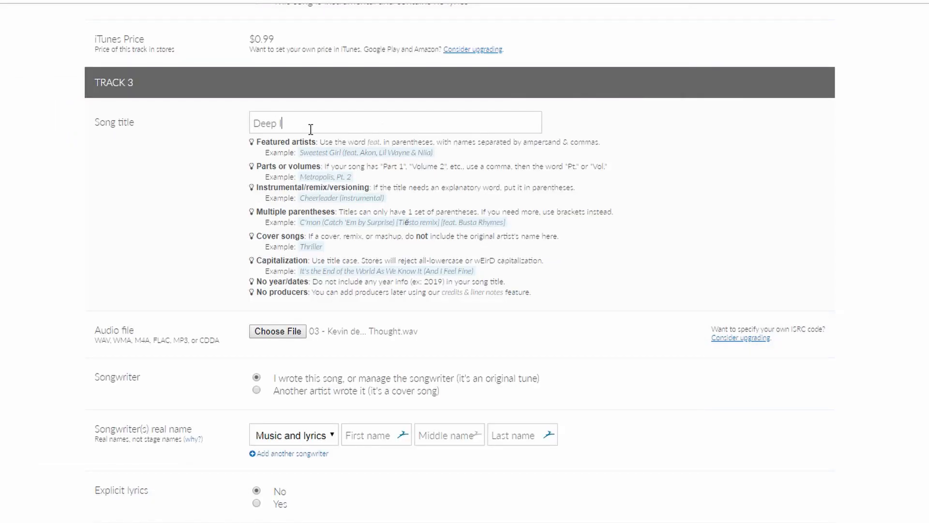
pyautogui.write('n Thought')
# Set track 3's songwriter role to Music, enter the songwriter's name, and mark the song as instrumental.
pyautogui.click(293, 434)
pyautogui.click(267, 450)
pyautogui.click(357, 435)
pyautogui.write('Kevin')
# Choose the Just Have Fun WAV file as track 4's audio and enter the song title Just Have Fun.
pyautogui.scroll(-10, 264, 416)
pyautogui.click(278, 478)
pyautogui.doubleClick(139, 151)
pyautogui.click(293, 267)
pyautogui.write('Just Have Fun')
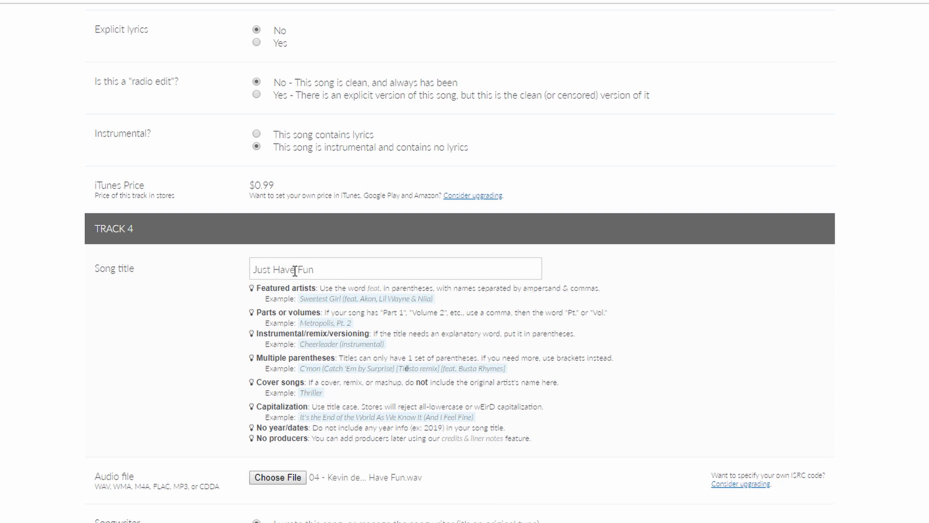
# Give track 4's songwriter the role Music with first and last name, and mark the song as instrumental.
pyautogui.scroll(-5, 261, 288)
pyautogui.click(293, 318)
pyautogui.click(268, 333)
pyautogui.click(353, 318)
pyautogui.write('Kevin')
pyautogui.press('Tab')
pyautogui.press('Tab')
pyautogui.write('de Wit')
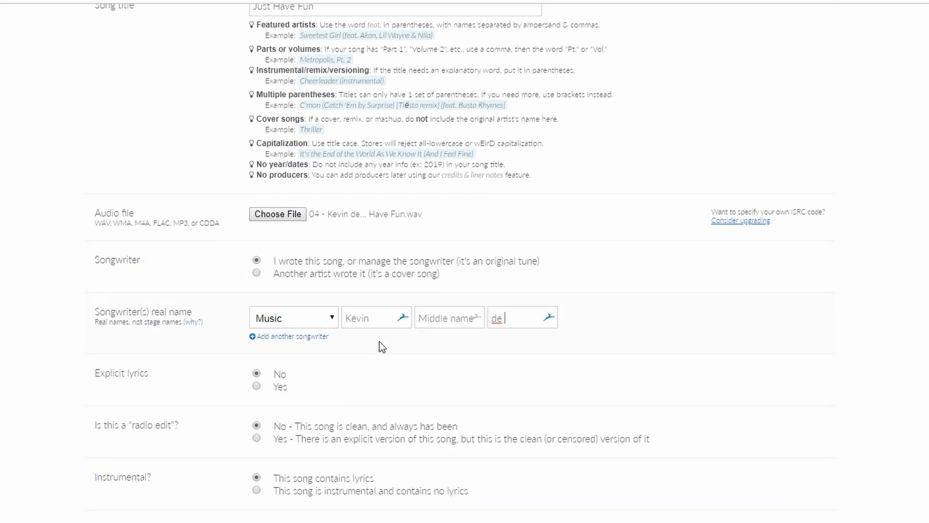
pyautogui.click(256, 490)
# Choose the In a Good Moment WAV file as track 5's audio and enter the song title In a Good Moment.
pyautogui.scroll(-4, 296, 394)
pyautogui.scroll(-2, 279, 350)
pyautogui.click(277, 426)
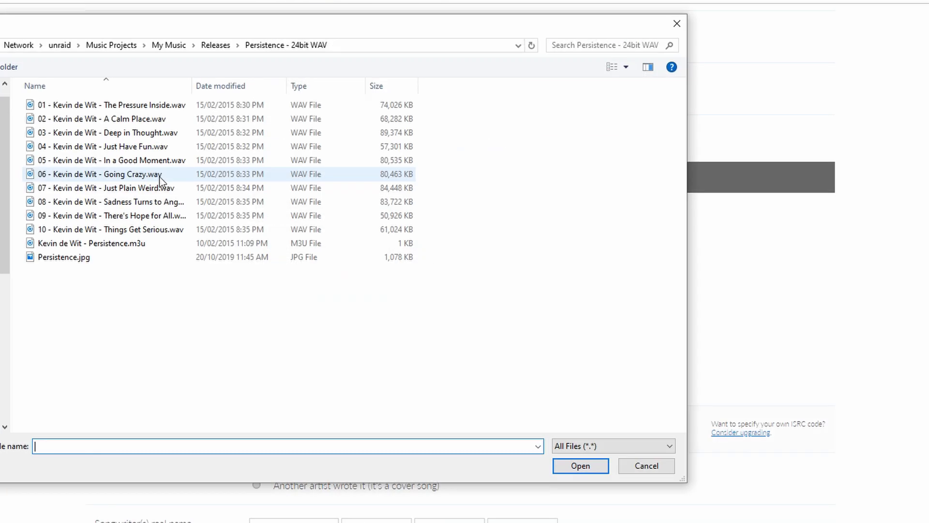
pyautogui.doubleClick(150, 161)
pyautogui.click(282, 222)
pyautogui.write('In a Good Moment')
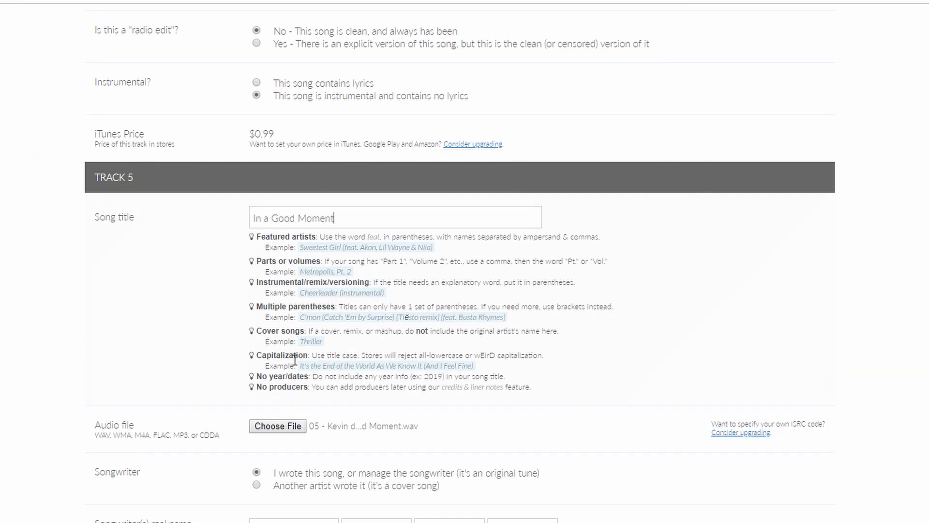
# Give track 5's songwriter the role Music with first and last name, and mark the song as instrumental.
pyautogui.scroll(-5, 284, 273)
pyautogui.click(285, 274)
pyautogui.click(268, 283)
pyautogui.click(368, 266)
pyautogui.write('Kevin')
pyautogui.press('Tab')
pyautogui.press('Tab')
pyautogui.write('de Wit')
pyautogui.click(301, 440)
# Choose the Going Crazy WAV file as track 6's audio and enter the song title Going Crazy.
pyautogui.scroll(-9, 301, 439)
pyautogui.click(292, 312)
pyautogui.doubleClick(159, 176)
pyautogui.click(284, 94)
pyautogui.write('Going Crazy')
# Give track 6's songwriter the role Music with first and last name, and mark the song as instrumental.
pyautogui.click(301, 411)
pyautogui.click(324, 420)
pyautogui.press('Tab')
pyautogui.write('Kevin')
pyautogui.press('Tab')
pyautogui.press('Tab')
pyautogui.write('de Wit')
# Choose the Just Plain Weird WAV file as track 7's audio and enter the song title Just Plain Weird.
pyautogui.scroll(-8, 259, 326)
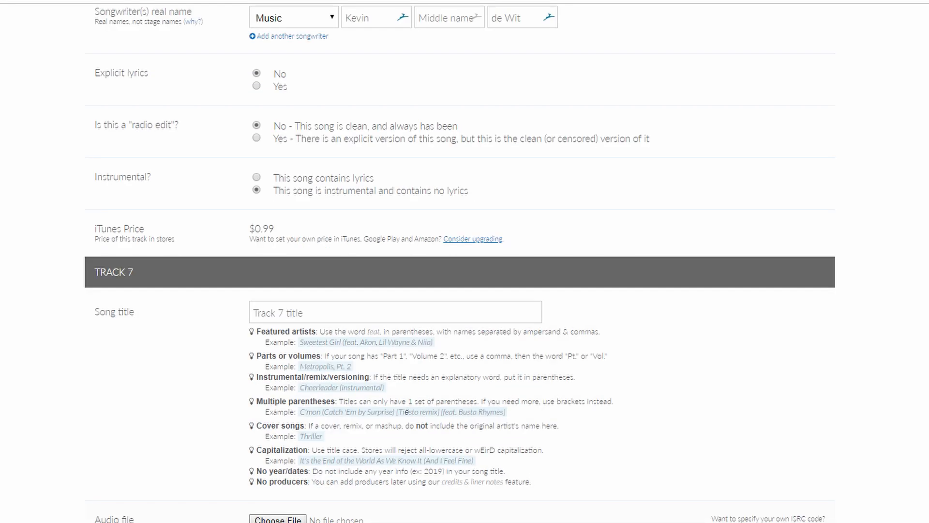
pyautogui.click(277, 518)
pyautogui.doubleClick(138, 191)
pyautogui.click(297, 309)
pyautogui.write('Just Plain Weird')
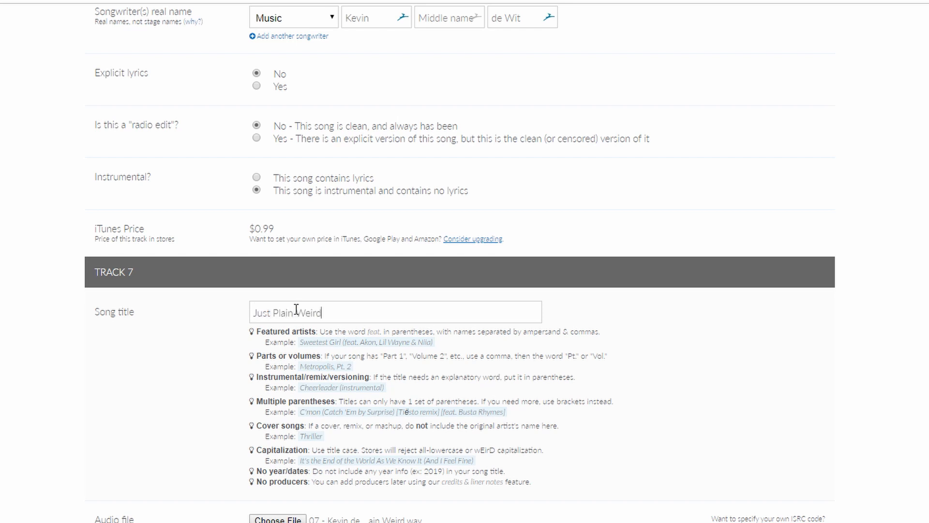
# Give track 7's songwriter the role Music with first and last name, and mark the song as instrumental.
pyautogui.scroll(-6, 263, 263)
pyautogui.click(293, 296)
pyautogui.click(294, 324)
pyautogui.click(369, 292)
pyautogui.write('Kevin')
pyautogui.press('Tab')
pyautogui.press('Tab')
pyautogui.write('de Wit')
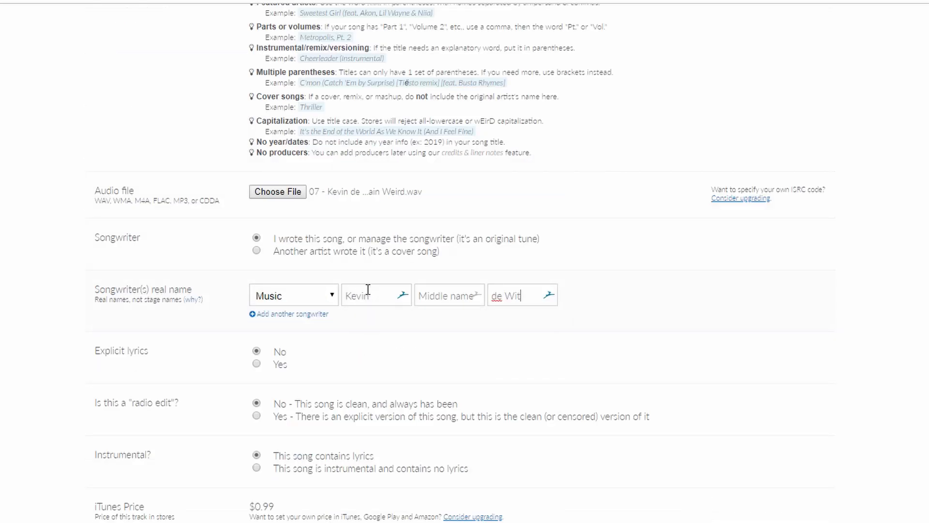
pyautogui.scroll(-1, 261, 438)
pyautogui.click(261, 403)
# Choose the Sadness Turns to Anger WAV file as track 8's audio and enter the song title Sadness Turns to Anger.
pyautogui.scroll(-6, 261, 403)
pyautogui.click(277, 403)
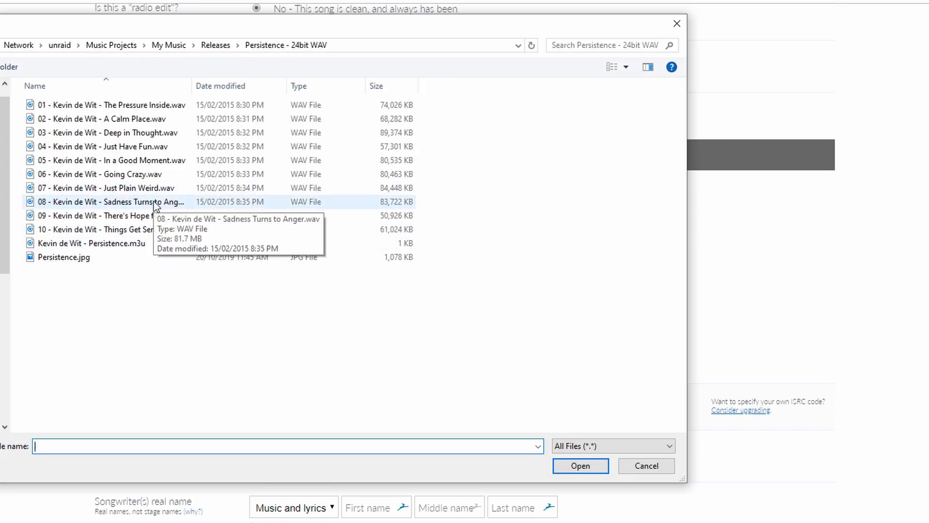
pyautogui.doubleClick(127, 201)
pyautogui.click(303, 197)
pyautogui.write('Sadness Turns to Anger')
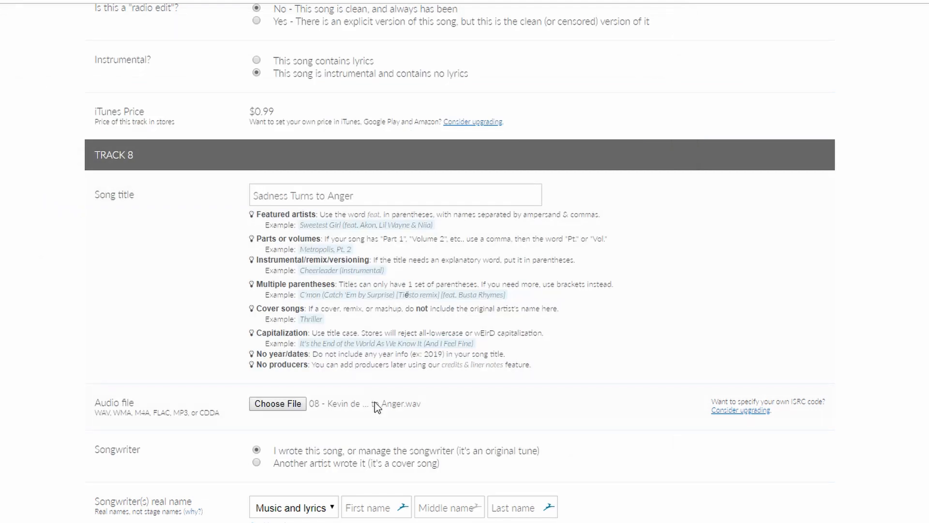
# Give track 8's songwriter the role Music with first and last name, and mark the song as instrumental.
pyautogui.click(290, 507)
pyautogui.click(291, 481)
pyautogui.click(393, 508)
pyautogui.write('Kevin')
pyautogui.press('Tab')
pyautogui.press('Tab')
pyautogui.write('de Wit')
# Add the There's Hope for All WAV file to track 9, enter the title There's Hope for All, and mark the song as instrumental.
pyautogui.scroll(-10, 259, 352)
pyautogui.click(278, 418)
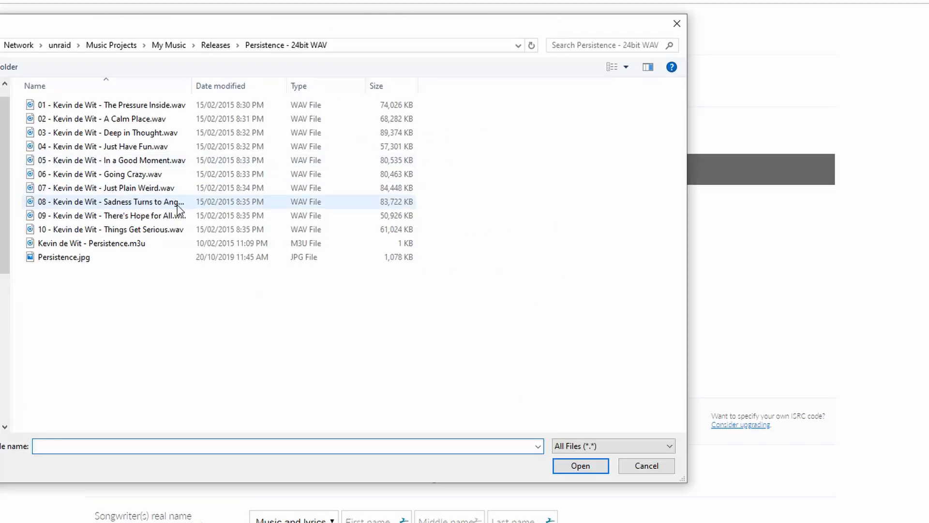
pyautogui.doubleClick(150, 221)
pyautogui.click(290, 209)
pyautogui.write("There's Hope for All")
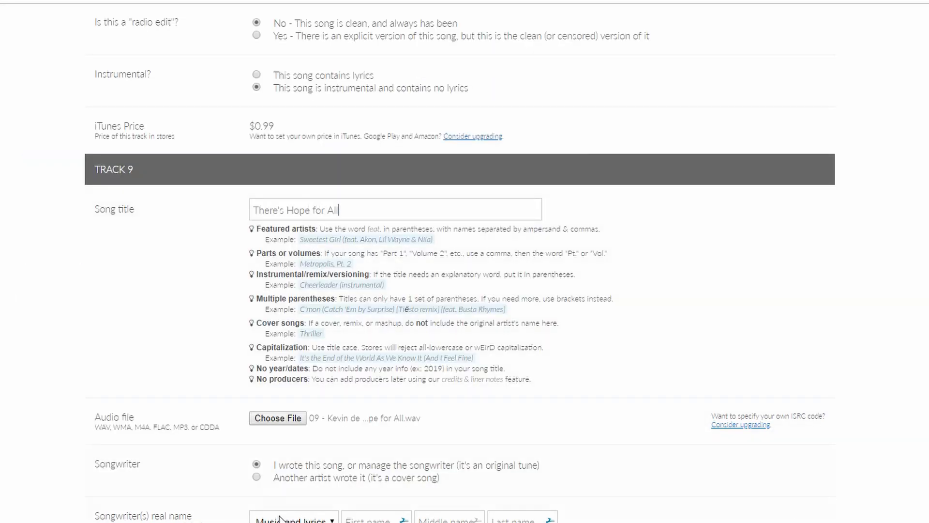
pyautogui.click(361, 518)
pyautogui.click(426, 485)
# Choose the Things Get Serious WAV file as track 10's audio and enter the song title Things Get Serious.
pyautogui.scroll(-10, 253, 292)
pyautogui.click(278, 432)
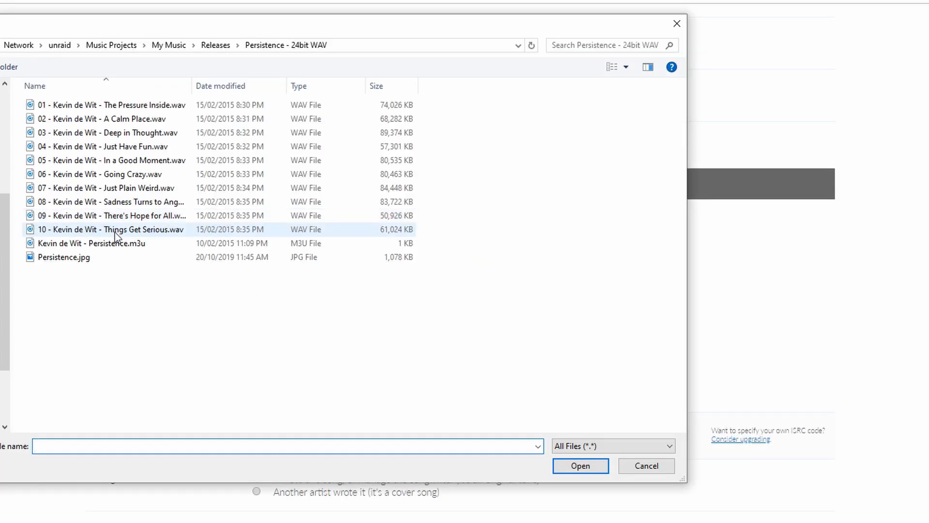
pyautogui.doubleClick(141, 232)
pyautogui.click(326, 219)
pyautogui.write('Things Get Serious')
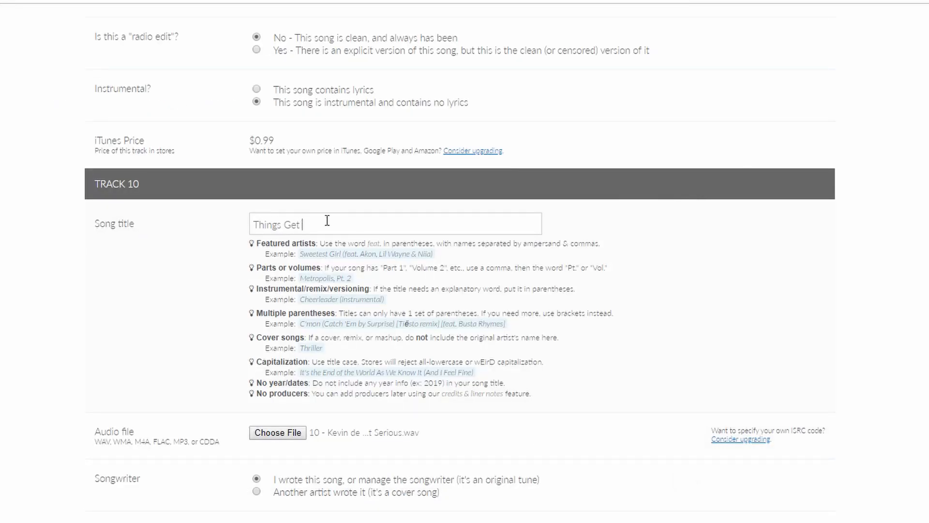
# Set track 10's songwriter role to Music and enter the songwriter's first and last name.
pyautogui.scroll(-4, 275, 267)
pyautogui.click(297, 342)
pyautogui.click(290, 356)
pyautogui.click(357, 337)
pyautogui.write('Kevin')
pyautogui.press('Tab')
pyautogui.press('Tab')
pyautogui.write('de Wit')
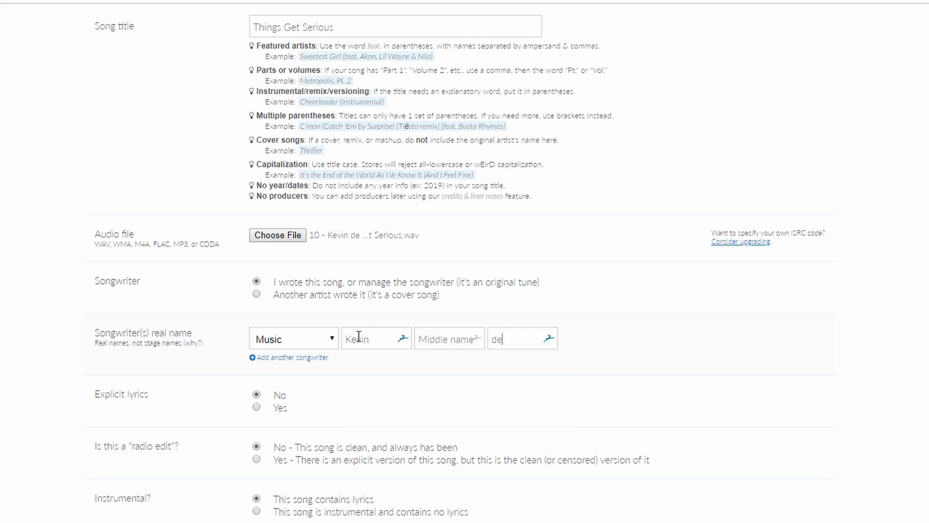
# Complete track 10's songwriter last name and mark the song as instrumental.
pyautogui.scroll(-1, 280, 424)
pyautogui.scroll(-3, 281, 430)
# Correct the album title so it reads Persistence.
pyautogui.scroll(20, 455, 270)
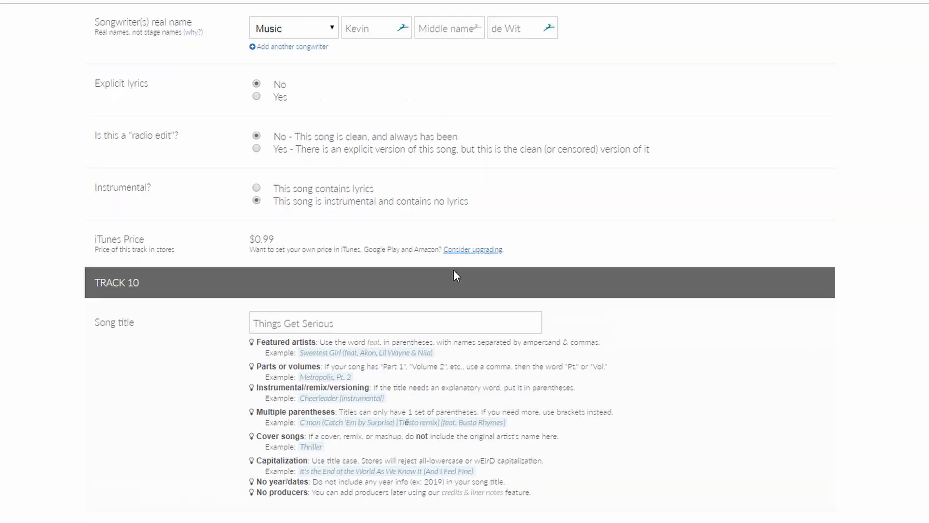
pyautogui.scroll(20, 455, 270)
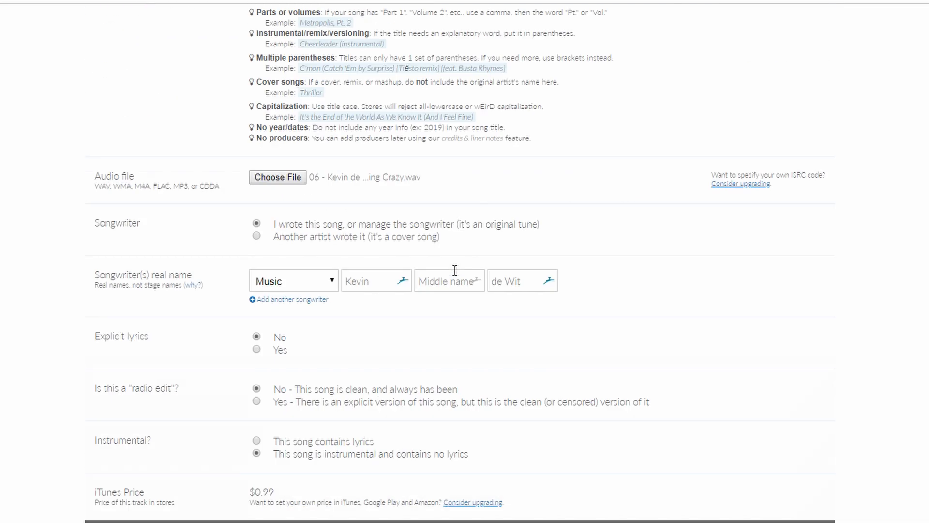
pyautogui.scroll(20, 455, 275)
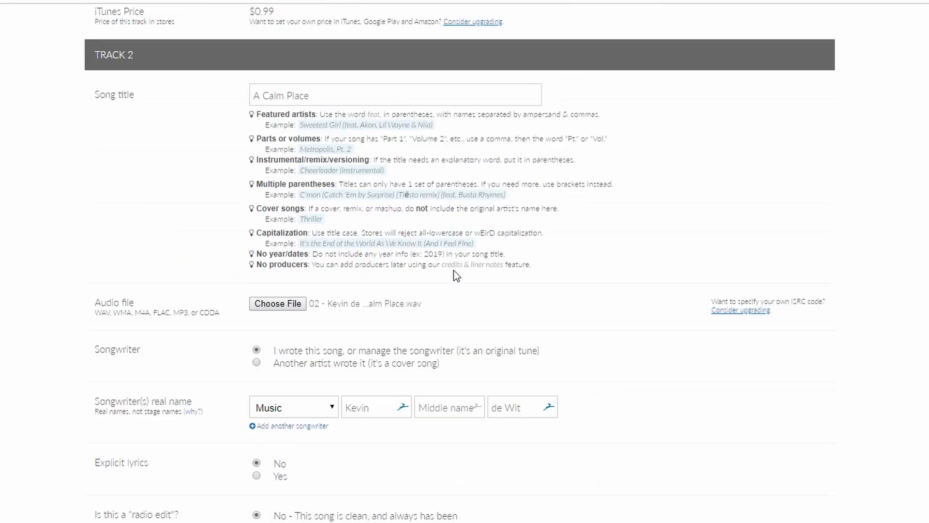
pyautogui.scroll(10, 456, 274)
pyautogui.click(276, 343)
pyautogui.write('sistence')
pyautogui.scroll(10, 326, 377)
# Review the album details and each track's title, audio file, songwriter and instrumental setting.
pyautogui.scroll(-10, 327, 199)
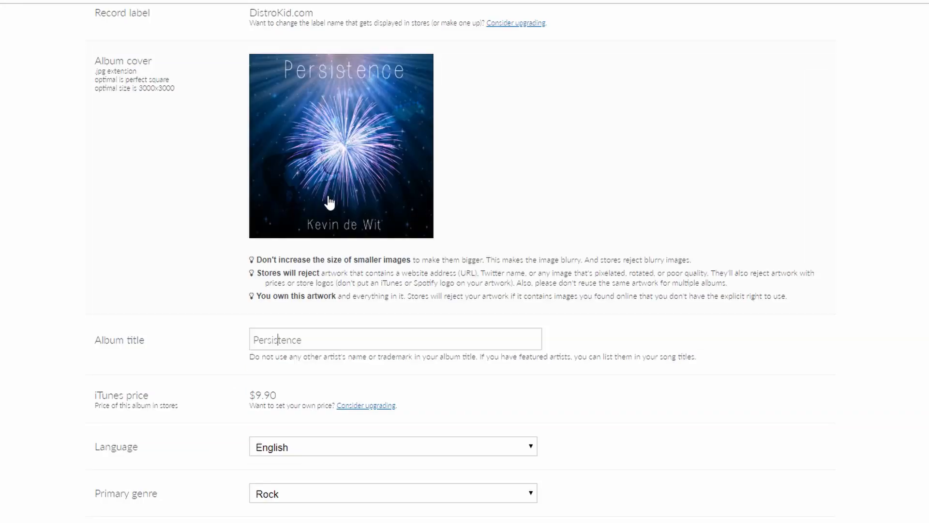
pyautogui.scroll(-20, 329, 219)
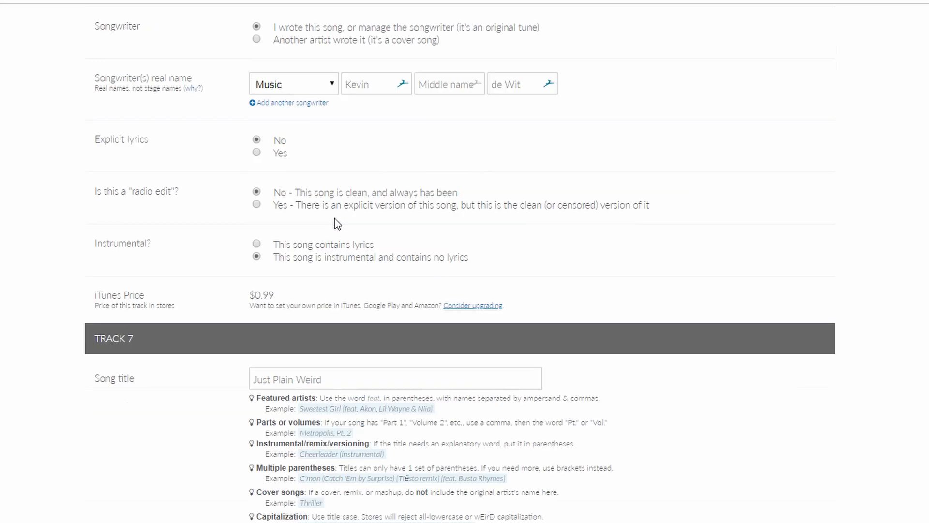
pyautogui.scroll(-18, 334, 223)
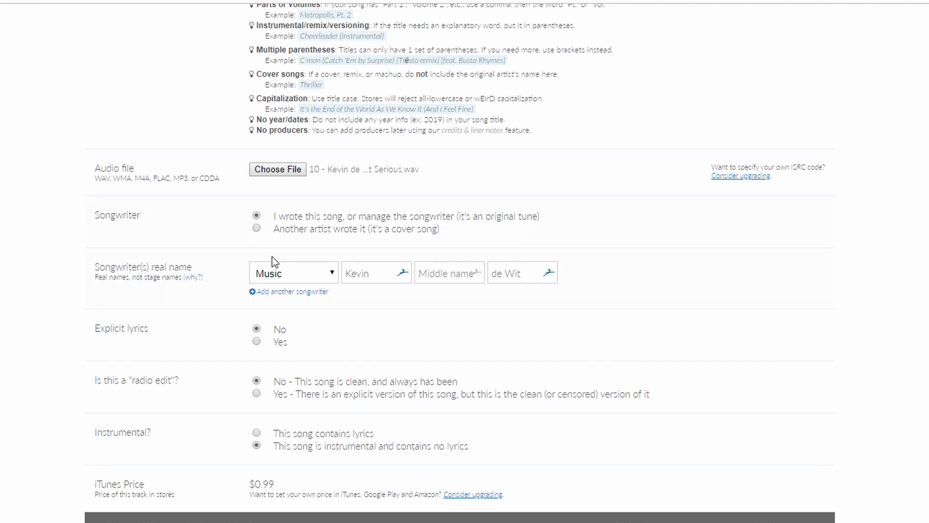
pyautogui.scroll(-8, 289, 277)
pyautogui.scroll(4, 293, 275)
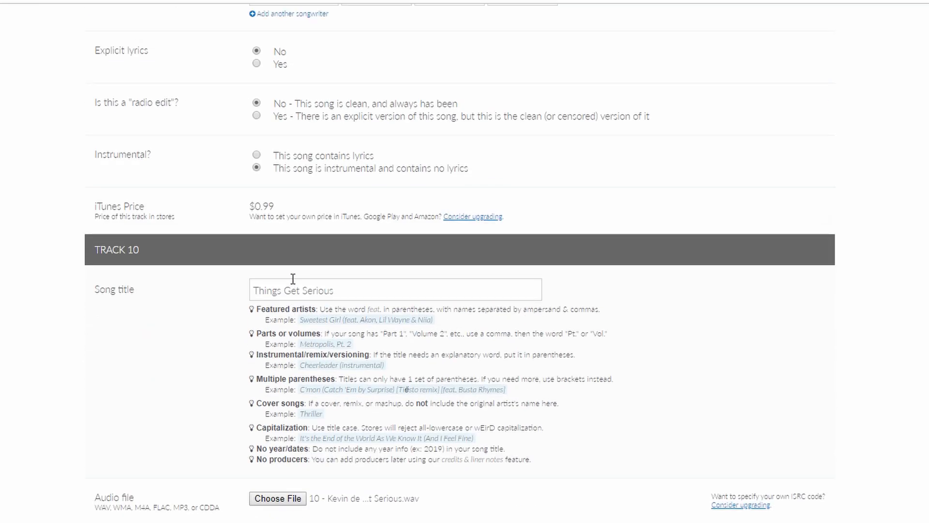
pyautogui.scroll(5, 293, 278)
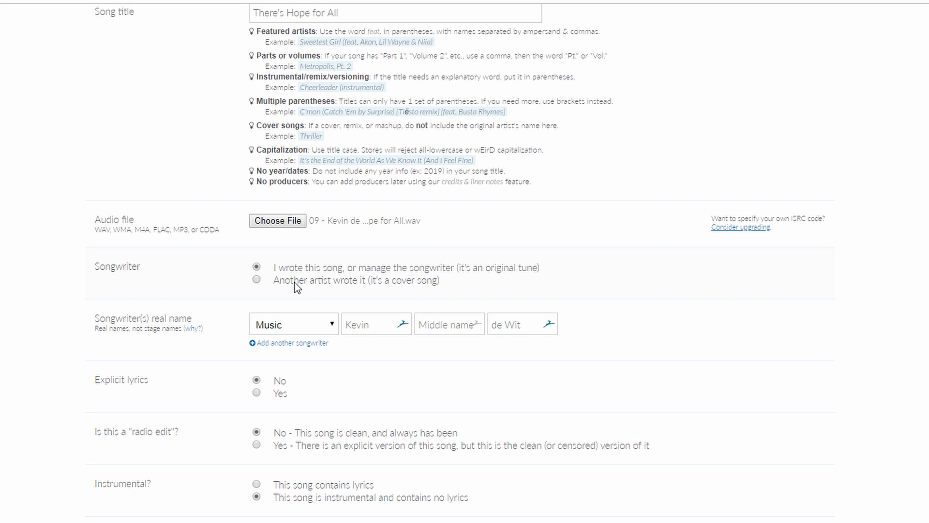
pyautogui.scroll(4, 294, 281)
pyautogui.scroll(1, 297, 285)
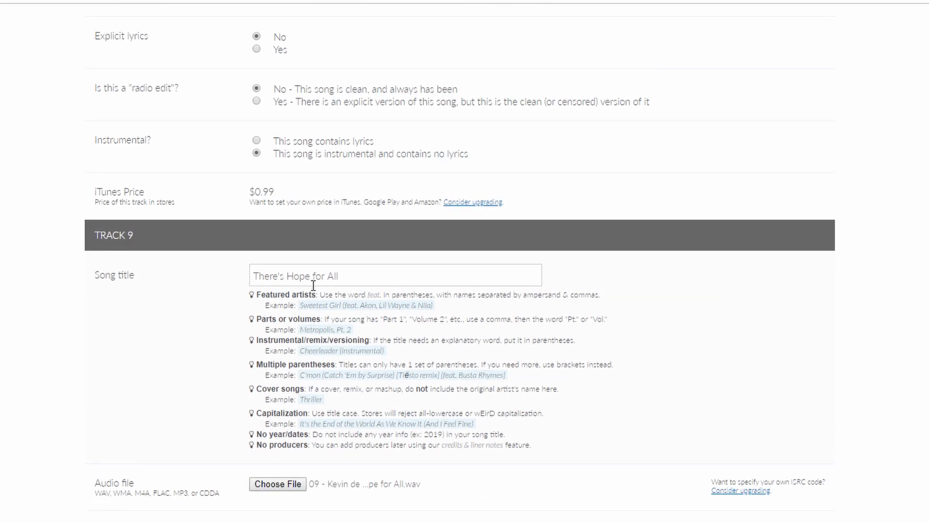
pyautogui.scroll(11, 313, 286)
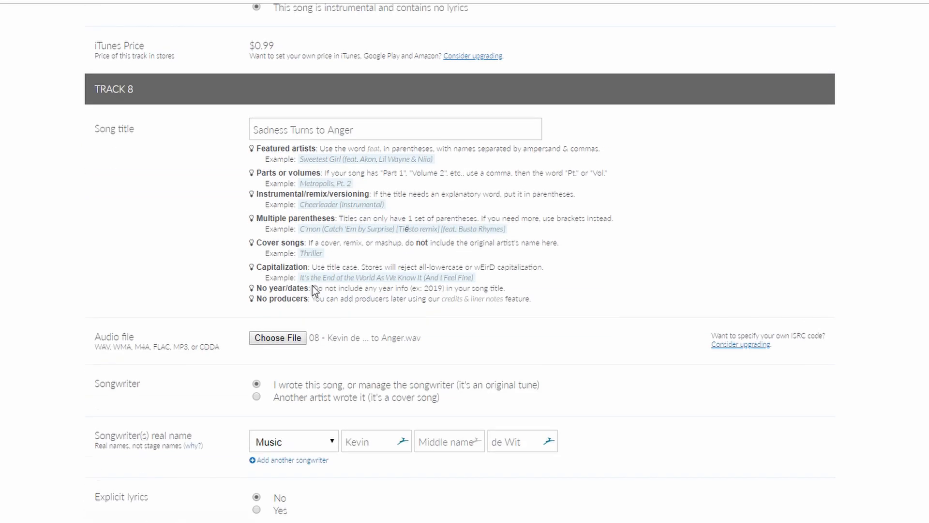
pyautogui.scroll(12, 315, 290)
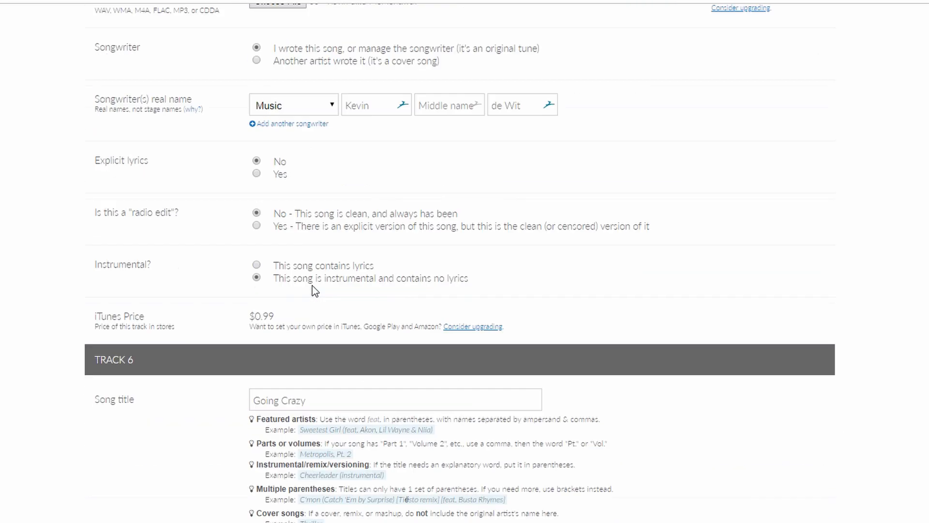
pyautogui.scroll(-6, 313, 289)
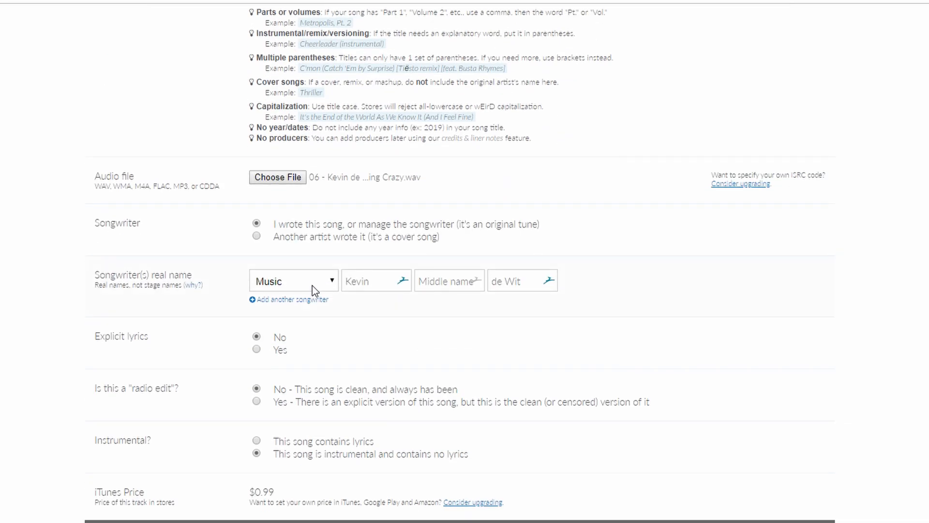
# Examine the optional paid extras, including YouTube Money, Store Maximizer and Leave a Legacy, and the mandatory confirmations.
pyautogui.scroll(-20, 312, 289)
pyautogui.scroll(-20, 312, 289)
pyautogui.scroll(-16, 313, 286)
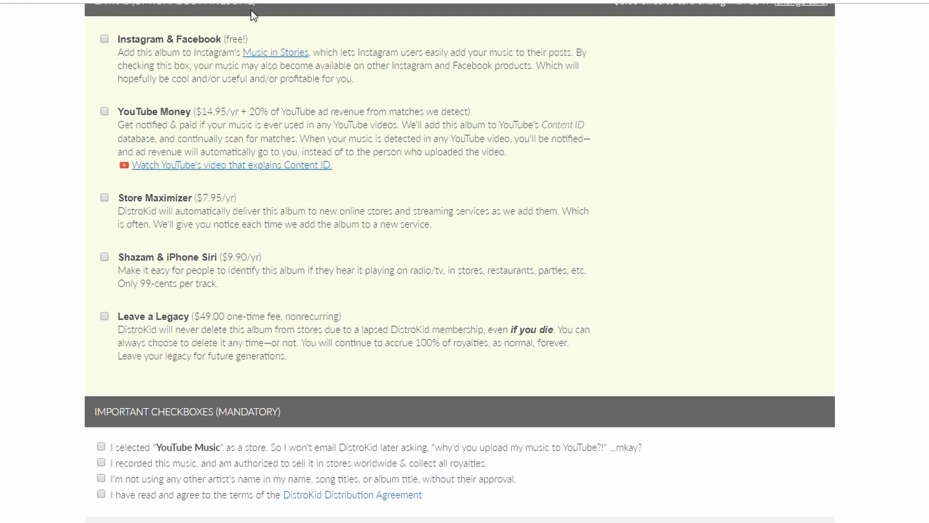
pyautogui.scroll(1, 252, 14)
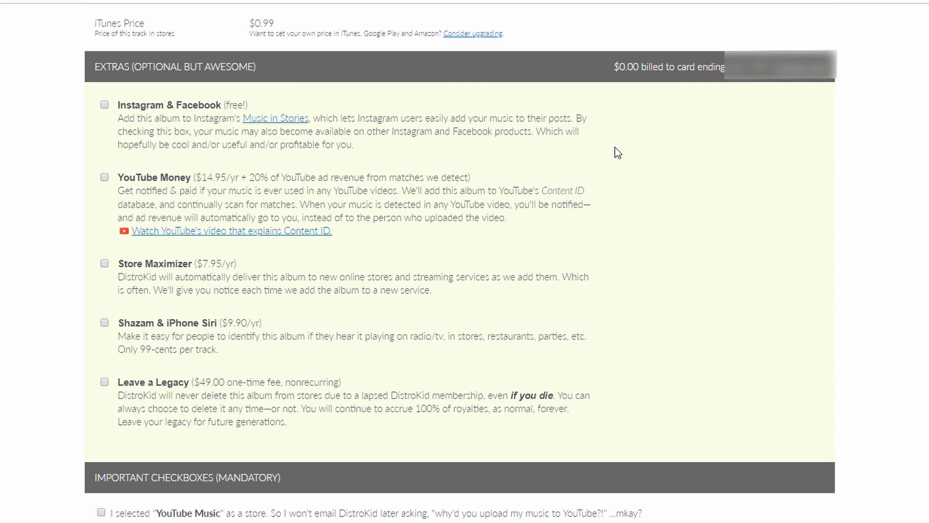
pyautogui.scroll(-1, 457, 166)
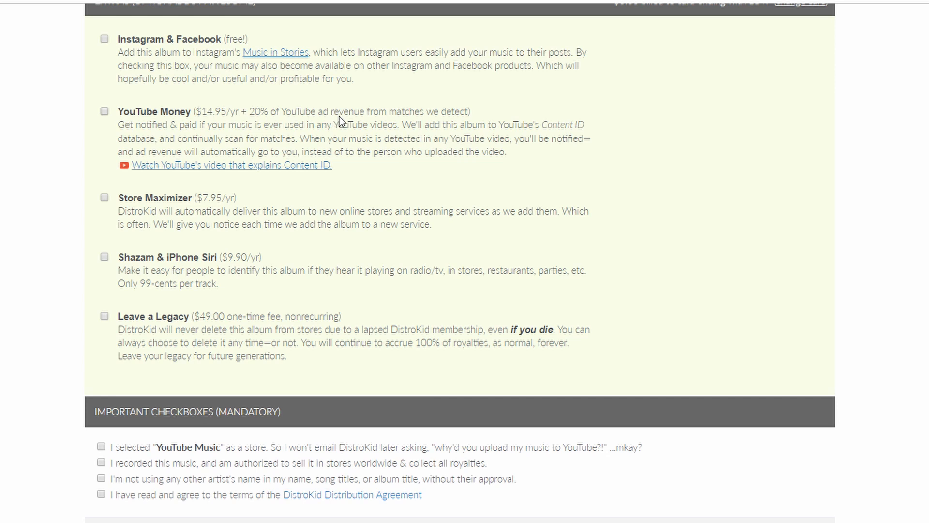
pyautogui.scroll(-2, 330, 143)
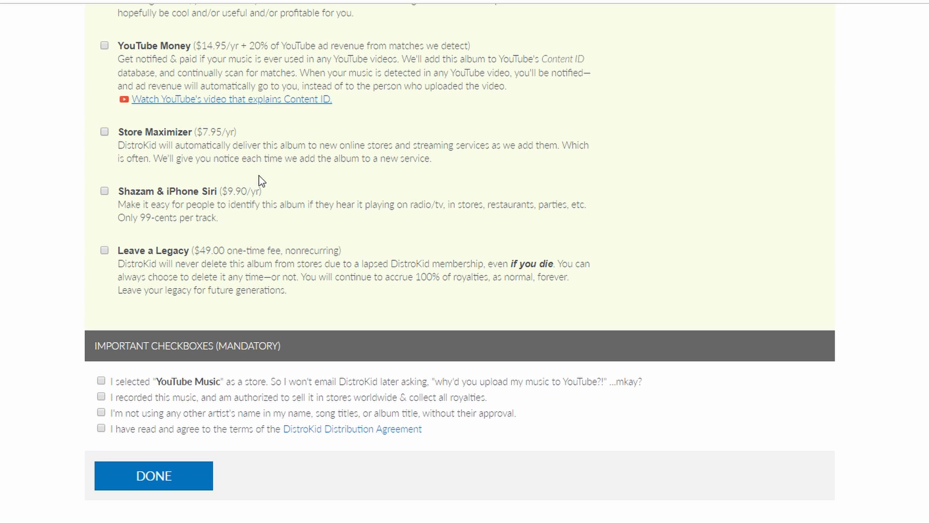
pyautogui.scroll(-1, 261, 180)
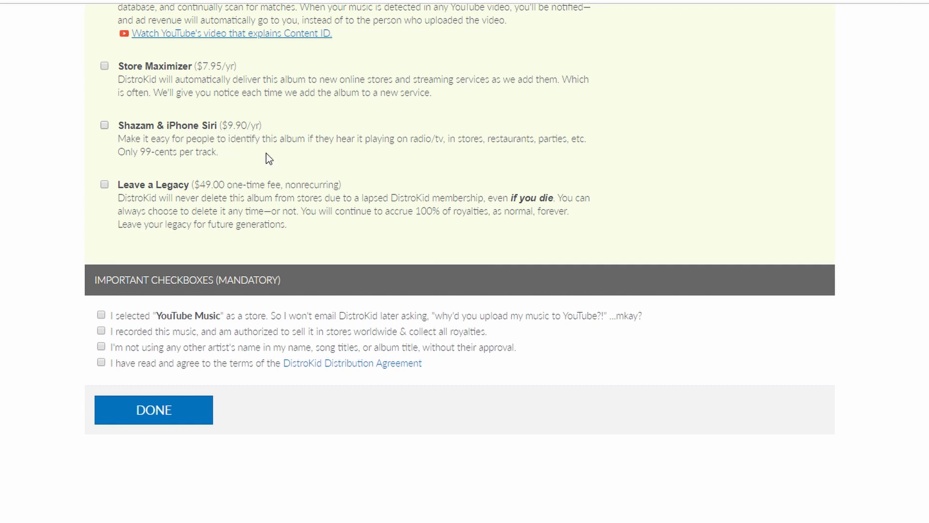
pyautogui.scroll(-1, 266, 153)
pyautogui.scroll(1, 268, 158)
pyautogui.scroll(-1, 179, 246)
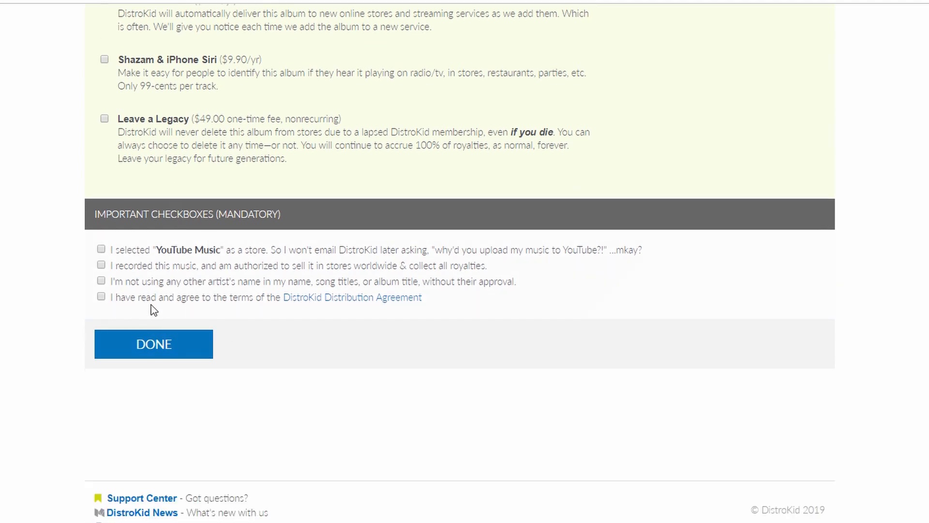
# Tick all four mandatory confirmations on YouTube Music, recording rights, artist names and the distribution agreement, leaving every extra unselected.
pyautogui.click(101, 266)
pyautogui.click(102, 296)
pyautogui.scroll(5, 201, 240)
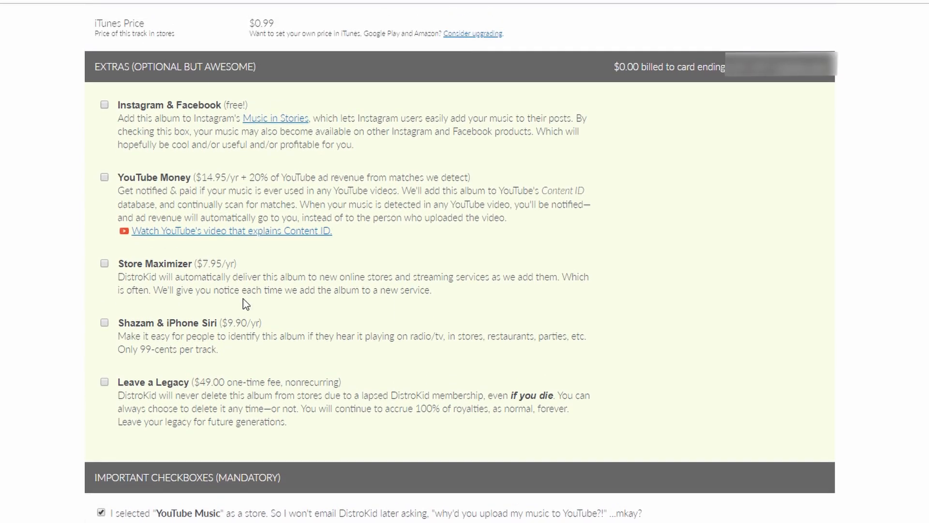
pyautogui.scroll(3, 229, 249)
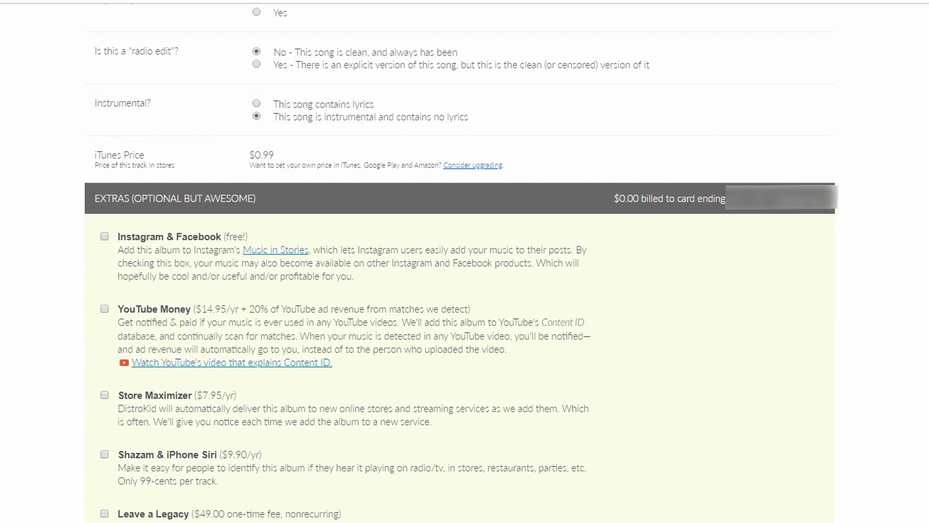
pyautogui.scroll(-4, 146, 411)
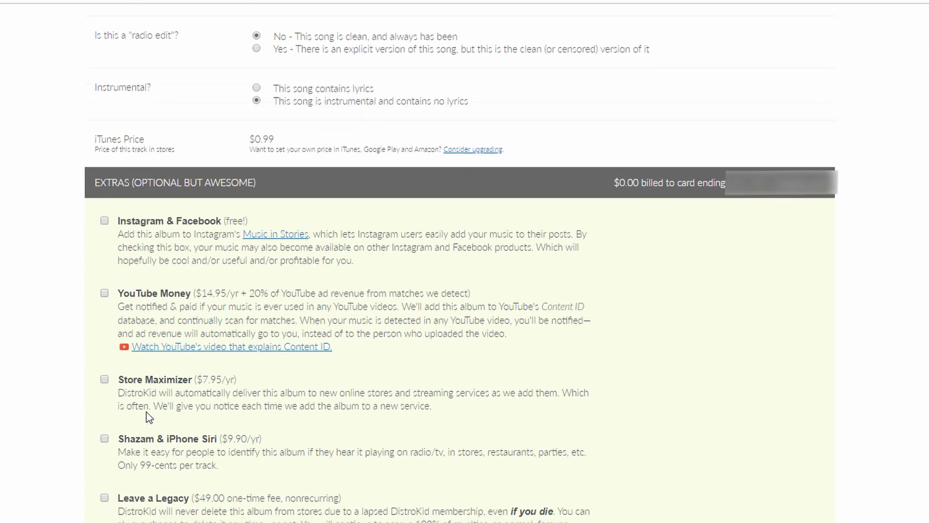
pyautogui.scroll(-1, 145, 410)
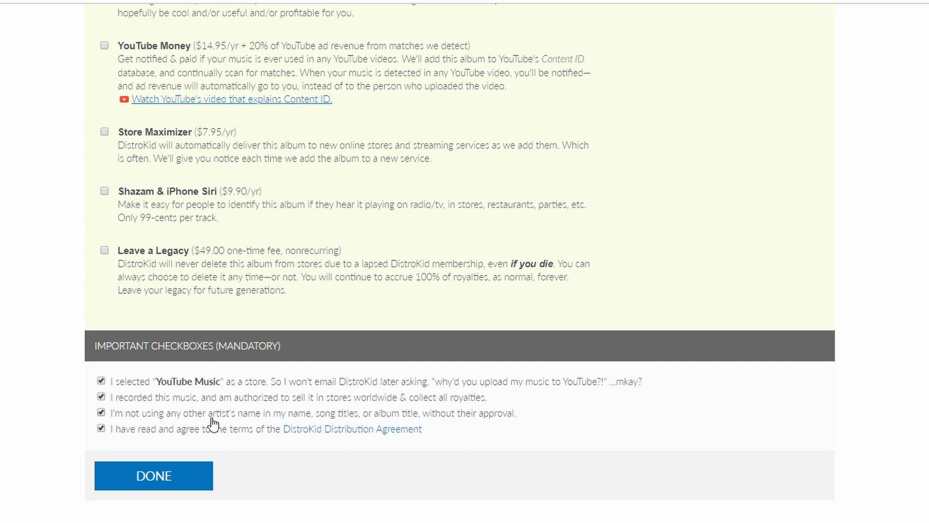
# Submit the completed album form to upload the artwork and all tracks.
pyautogui.click(157, 479)
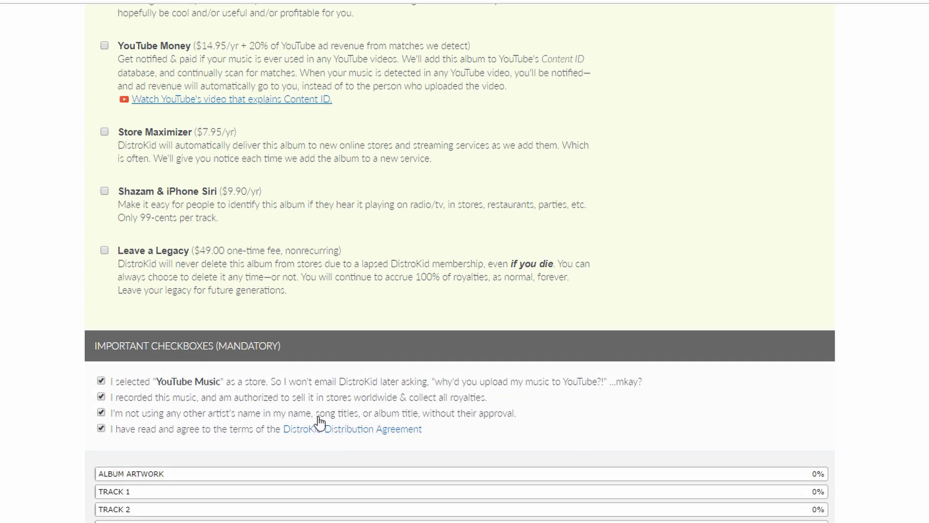
pyautogui.scroll(-1, 296, 417)
pyautogui.scroll(-5, 296, 418)
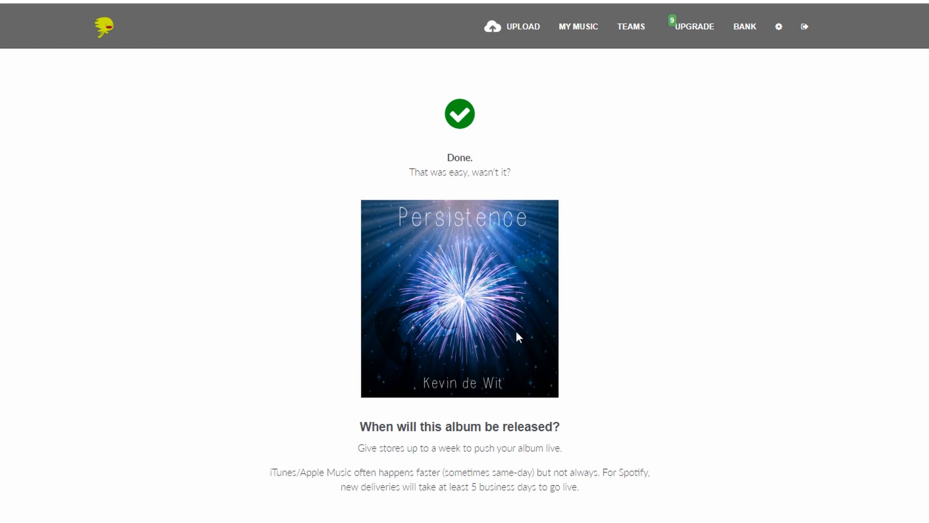
# Read the album's release timing and sharing options, and preview its pre-save page.
pyautogui.scroll(-1, 512, 343)
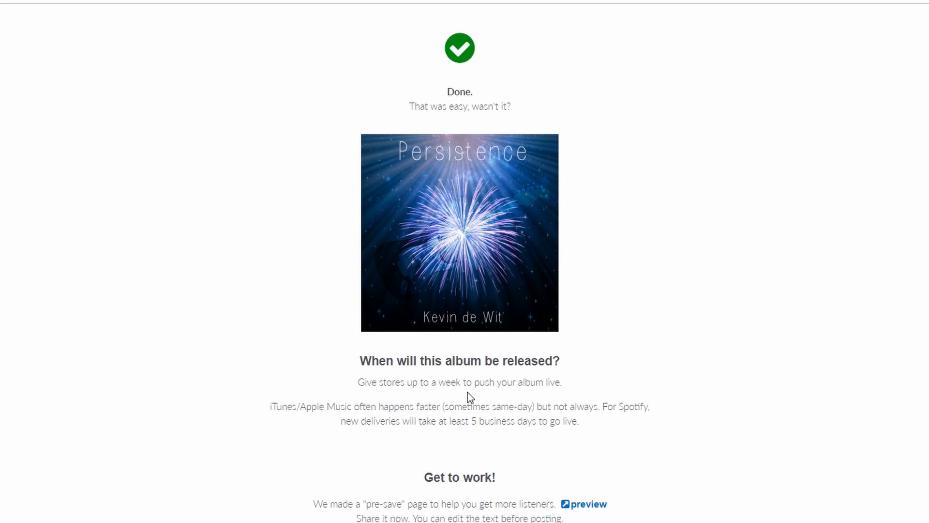
pyautogui.scroll(-1, 467, 393)
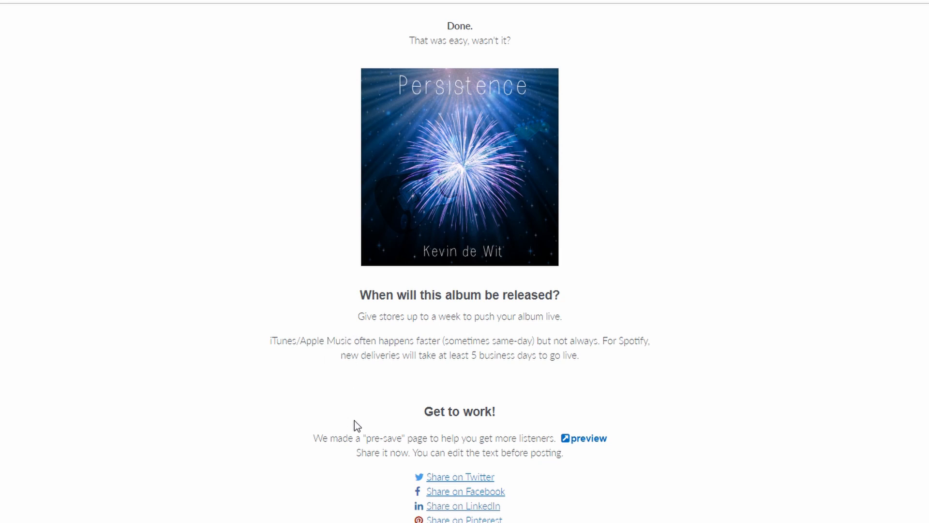
pyautogui.scroll(3, 374, 392)
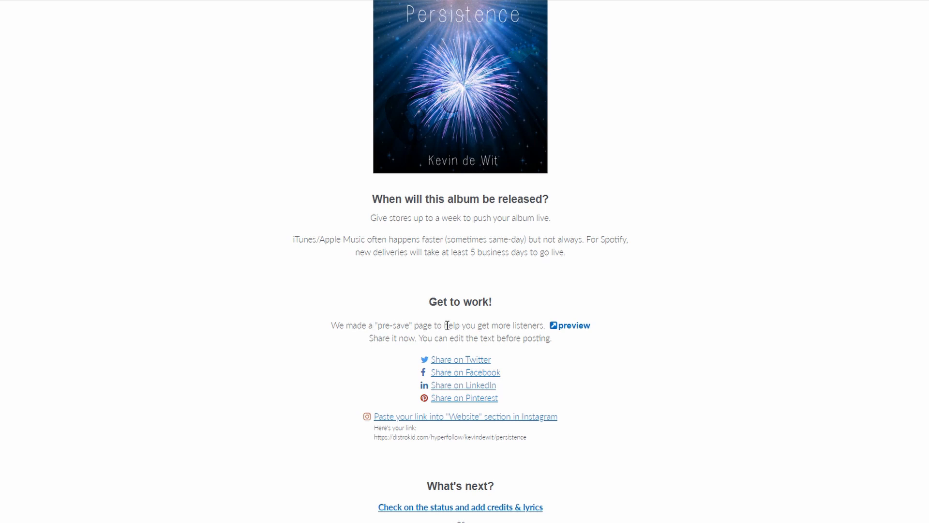
pyautogui.click(574, 326)
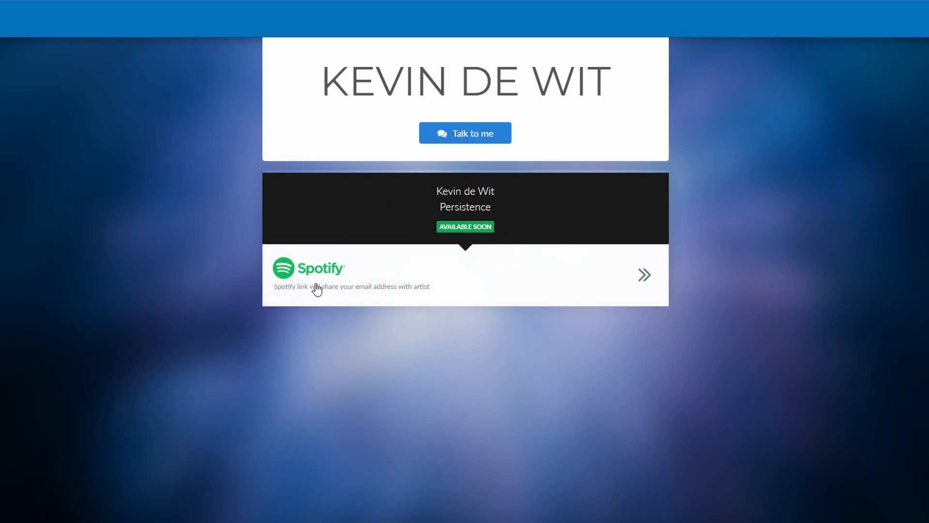
pyautogui.scroll(-4, 391, 260)
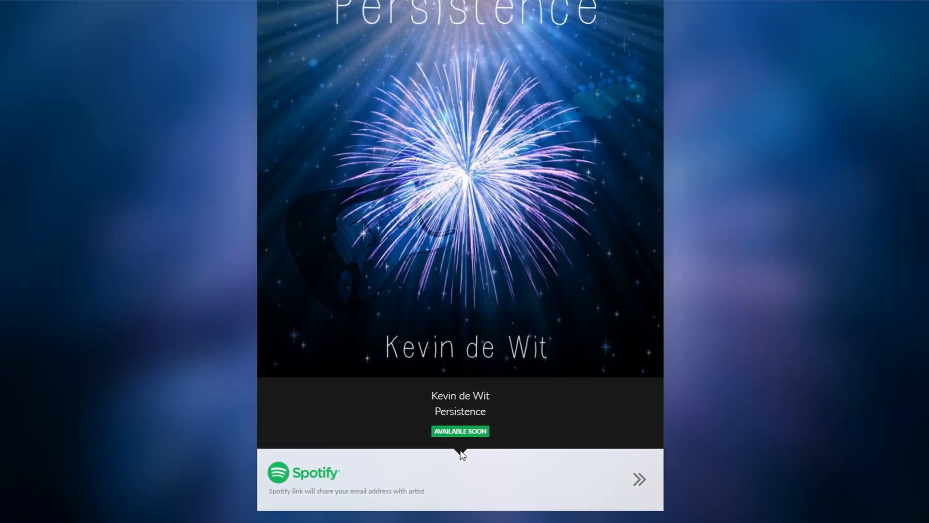
pyautogui.scroll(4, 460, 450)
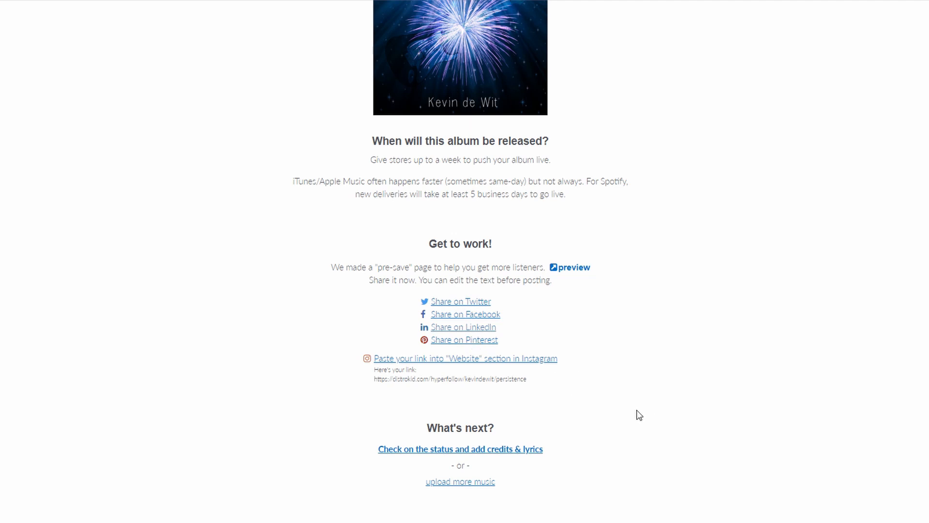
# Check the uploaded albums in My Music and examine the Uncomfortable album's status, songs, team and store details.
pyautogui.scroll(5, 639, 417)
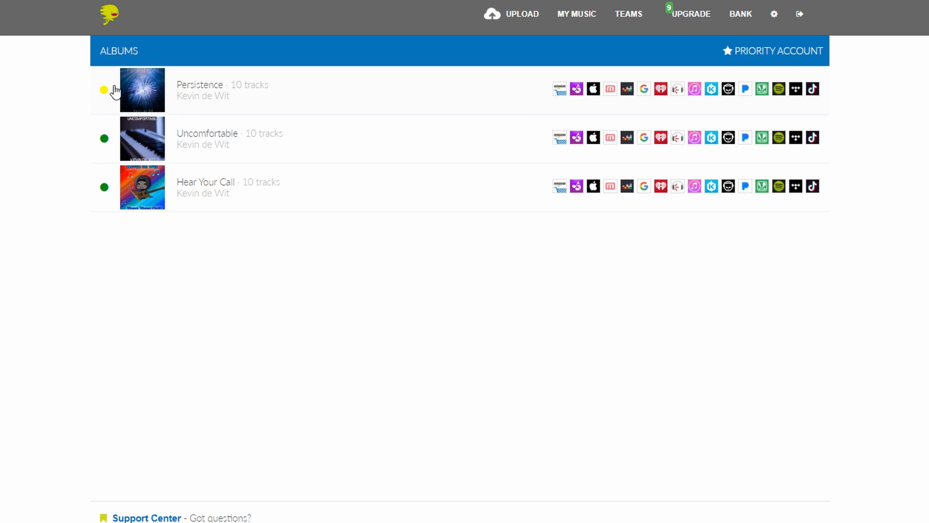
pyautogui.moveTo(106, 100)
pyautogui.click(195, 141)
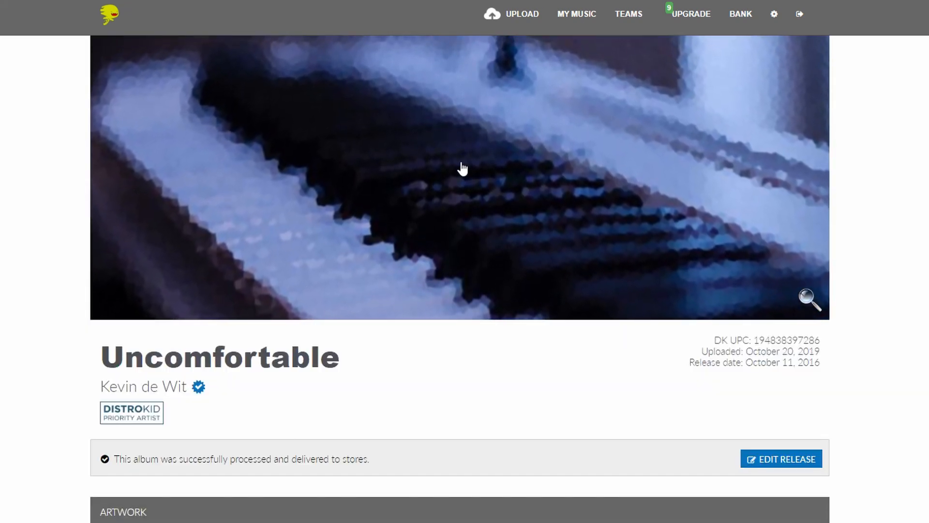
pyautogui.scroll(-5, 443, 198)
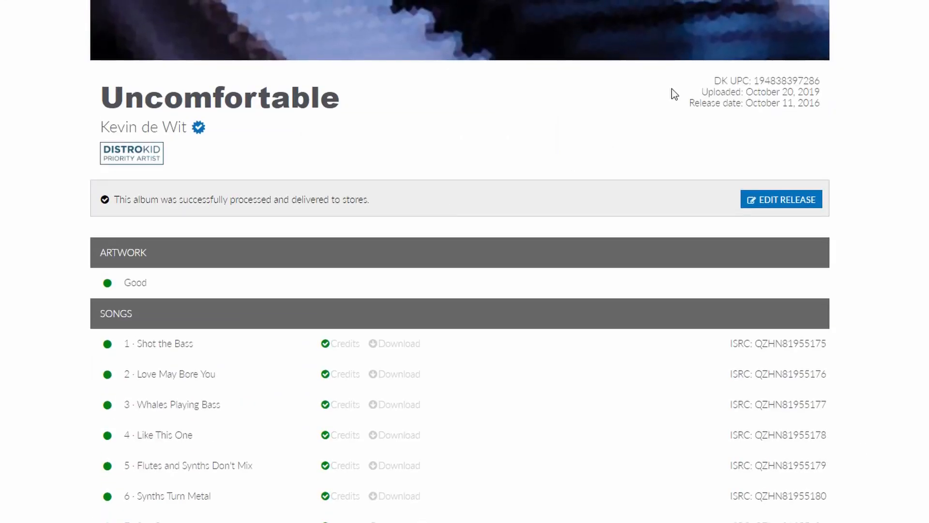
pyautogui.scroll(-4, 227, 249)
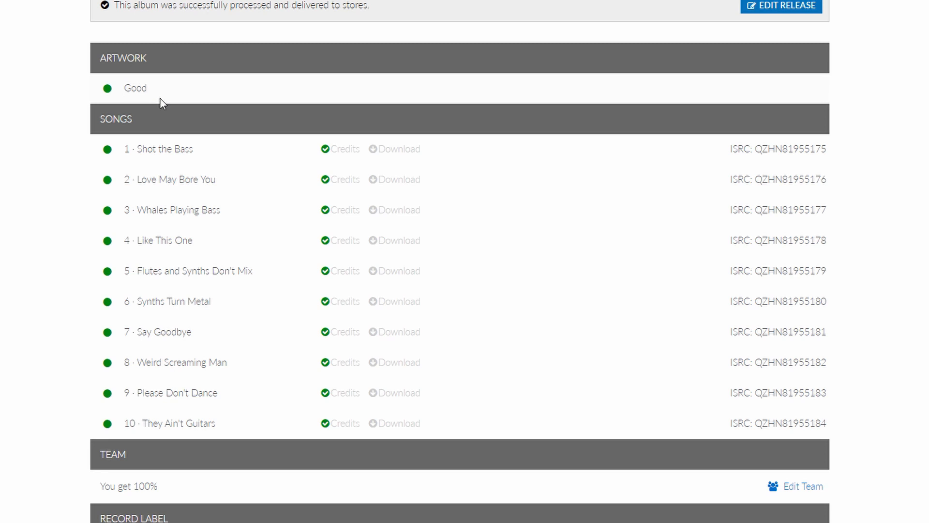
pyautogui.scroll(-3, 433, 167)
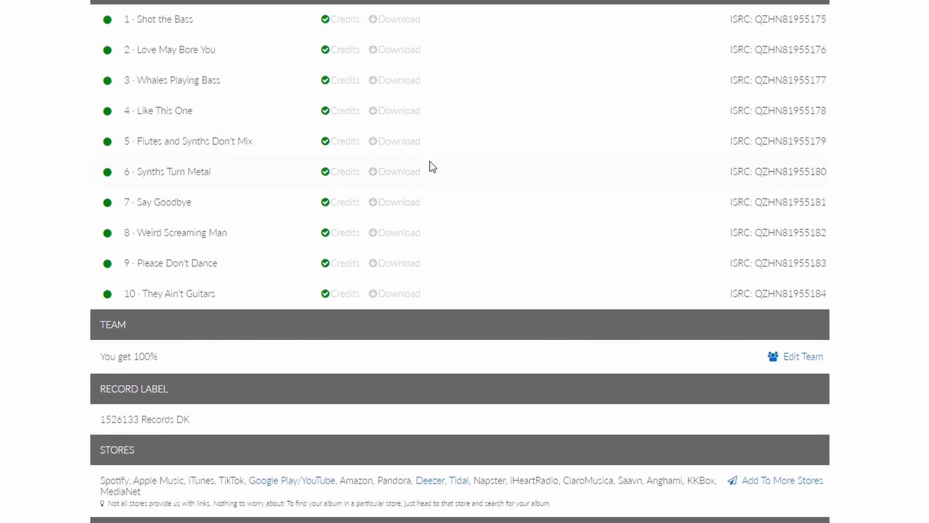
# Examine the Uncomfortable album's record label, stores, HyperFollow link, optional paid features and song download options.
pyautogui.scroll(-3, 535, 224)
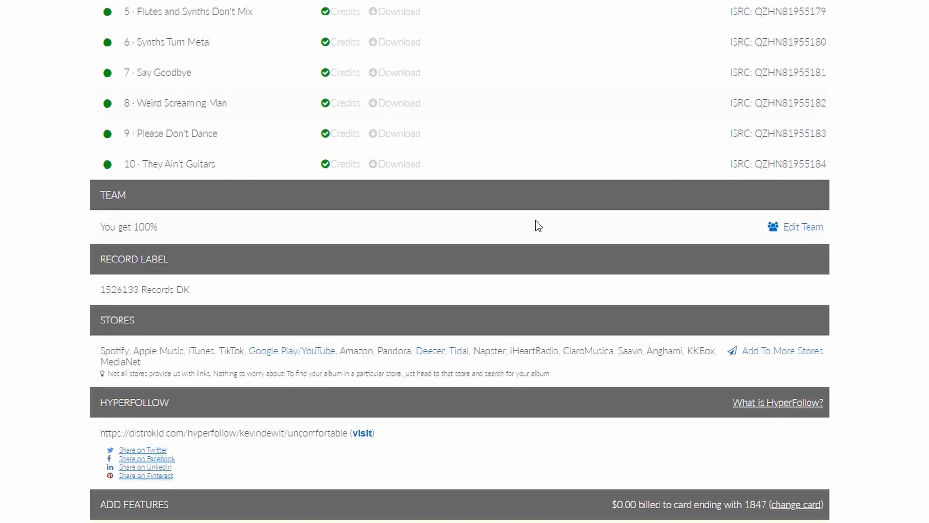
pyautogui.scroll(-3, 532, 220)
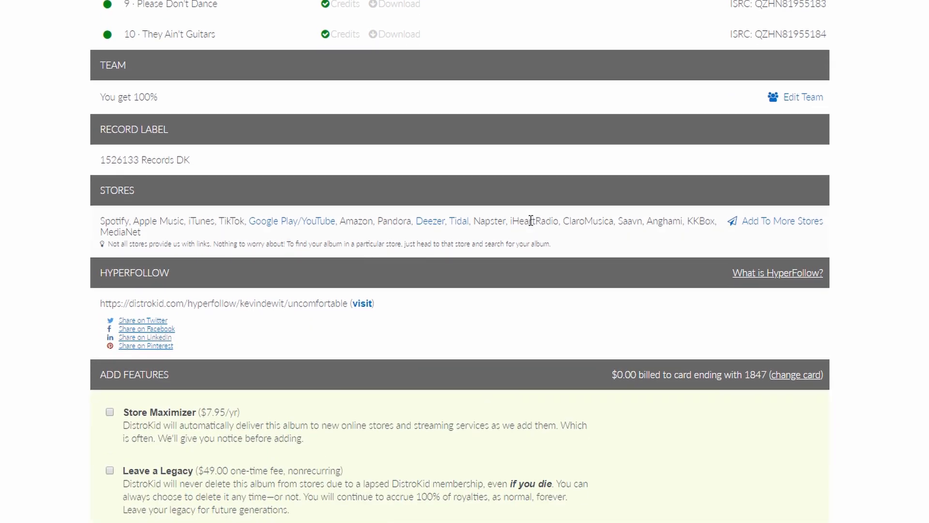
pyautogui.scroll(3, 529, 222)
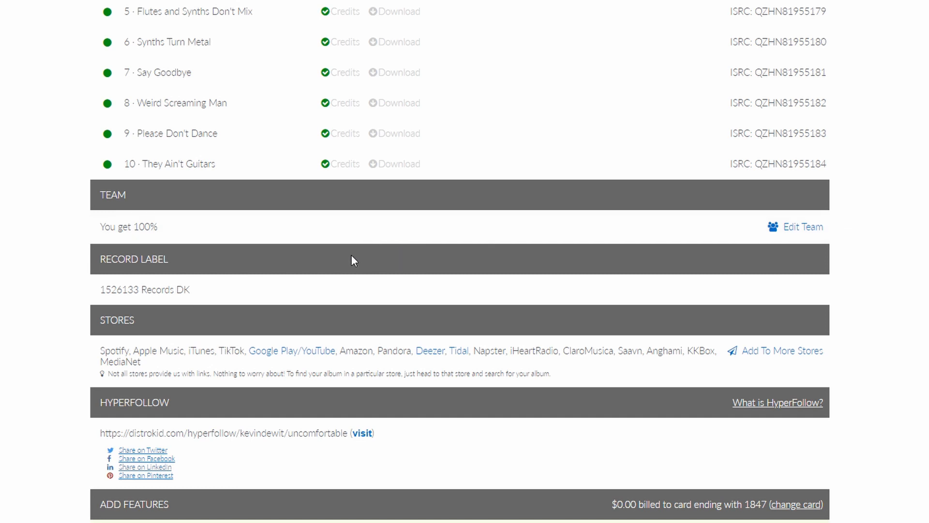
pyautogui.scroll(-4, 243, 389)
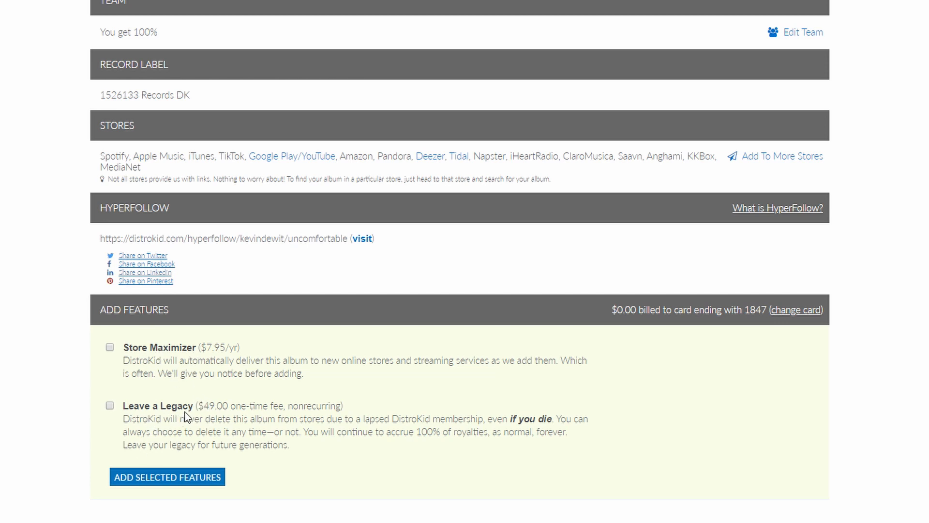
pyautogui.scroll(10, 201, 424)
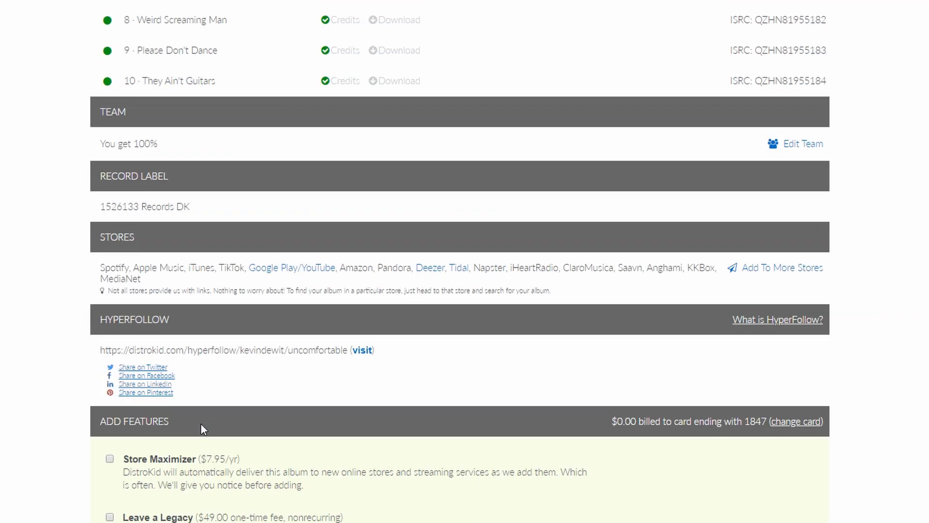
pyautogui.scroll(3, 201, 427)
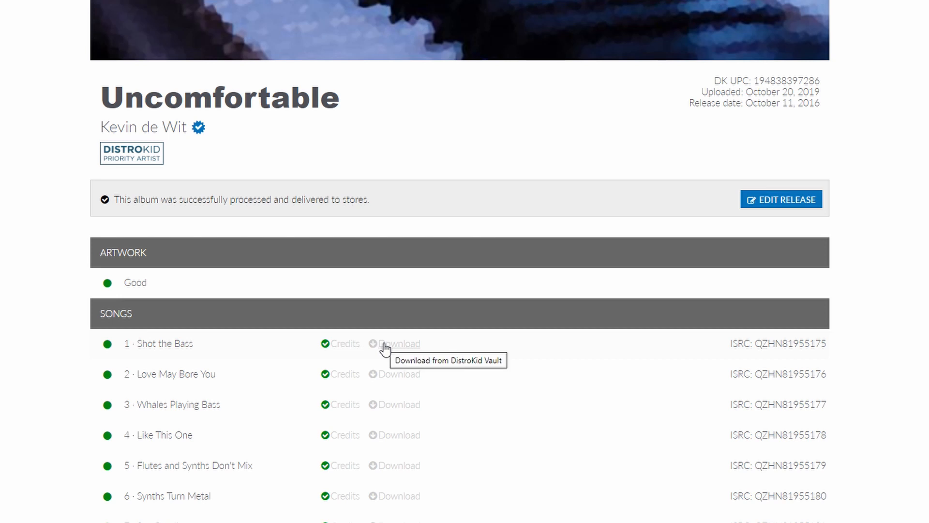
pyautogui.scroll(3, 384, 366)
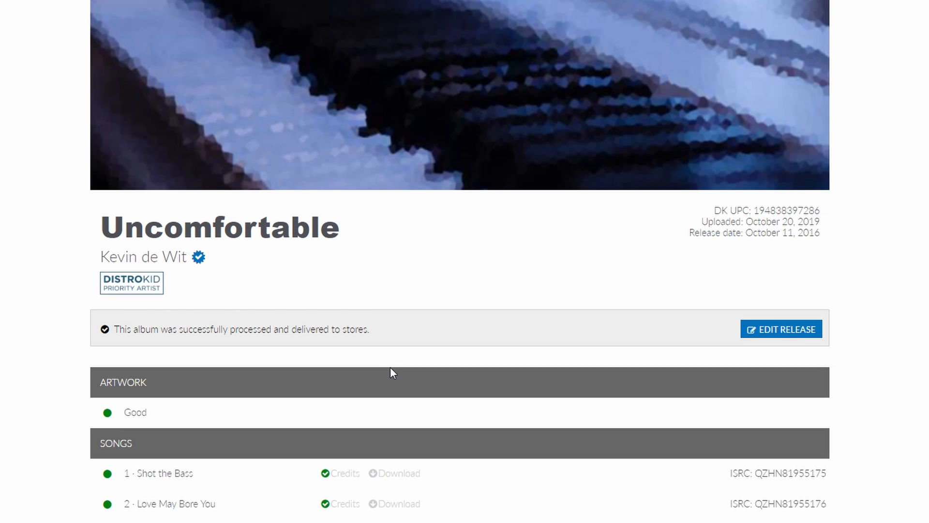
pyautogui.scroll(3, 343, 363)
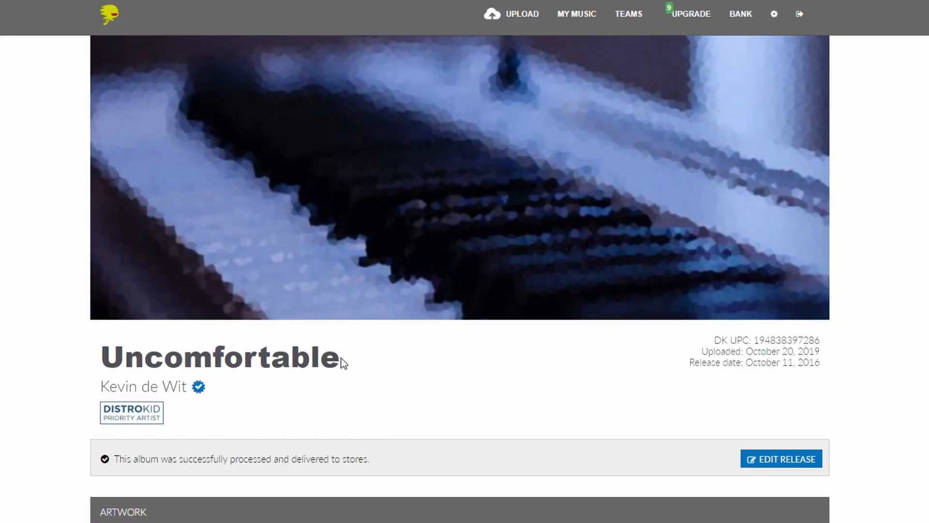
# Visit the Teams, Upgrade and Bank pages, comparing the Musician, Musician Plus and Label plans.
pyautogui.click(629, 15)
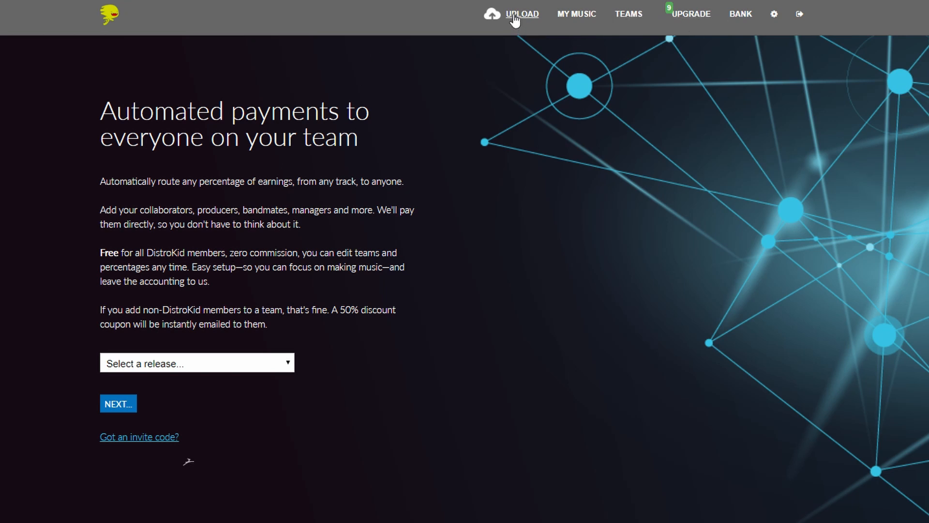
pyautogui.click(694, 21)
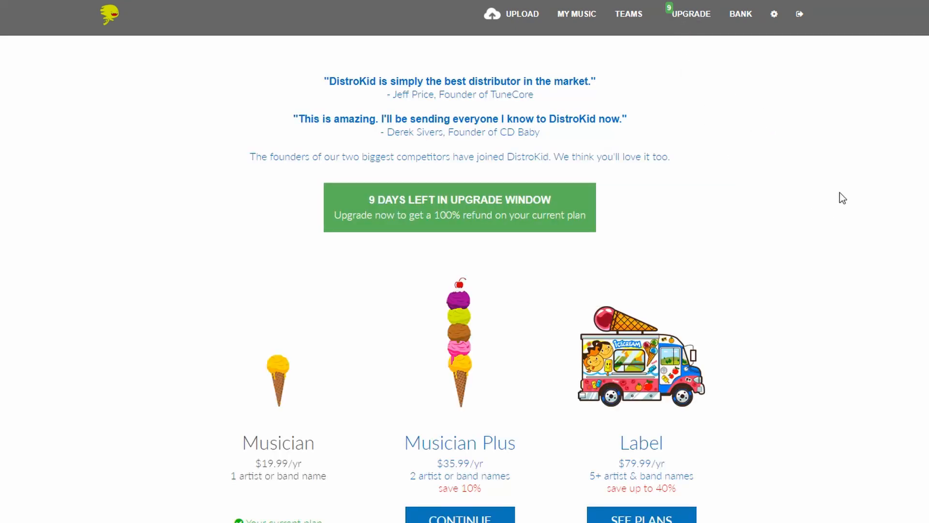
pyautogui.scroll(-4, 464, 261)
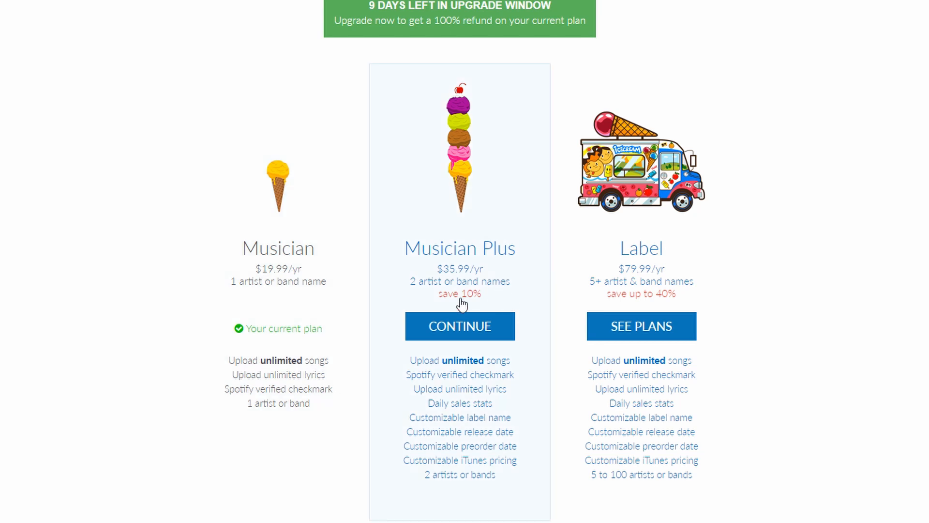
pyautogui.scroll(3, 408, 332)
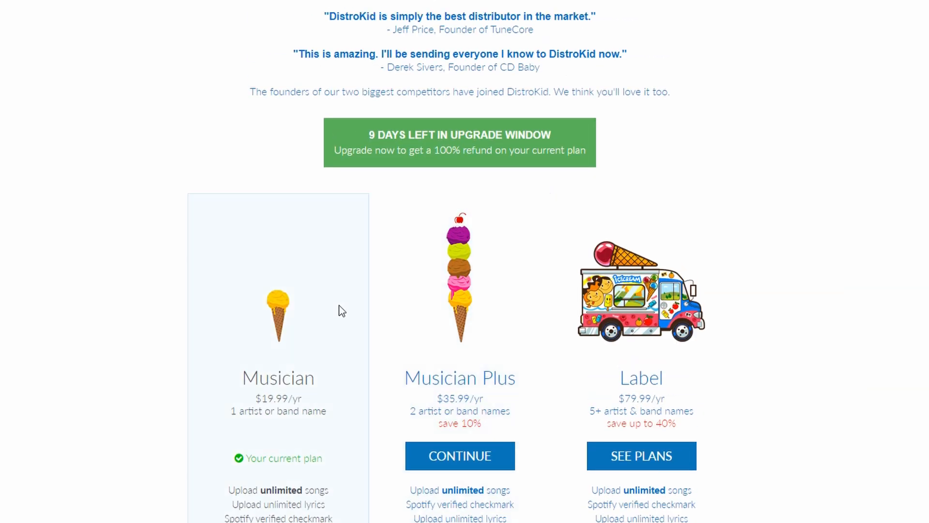
pyautogui.scroll(1, 356, 267)
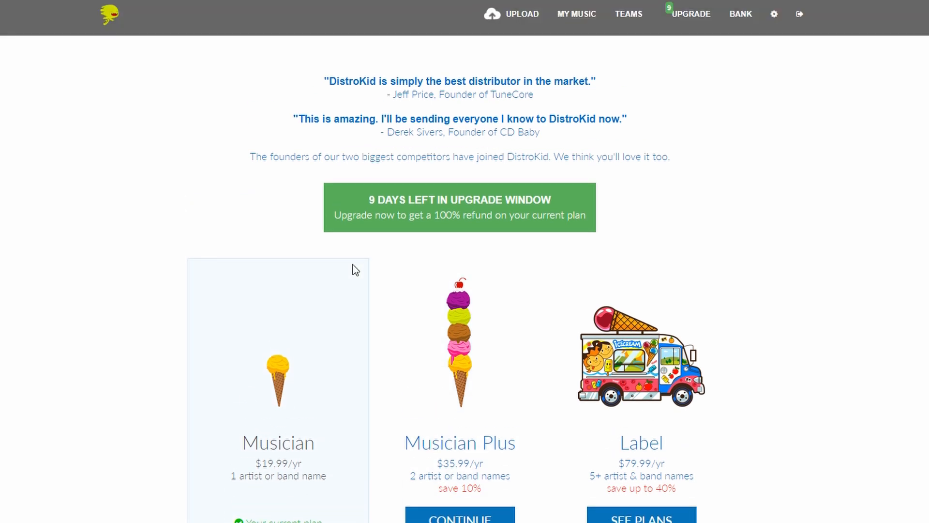
pyautogui.click(741, 17)
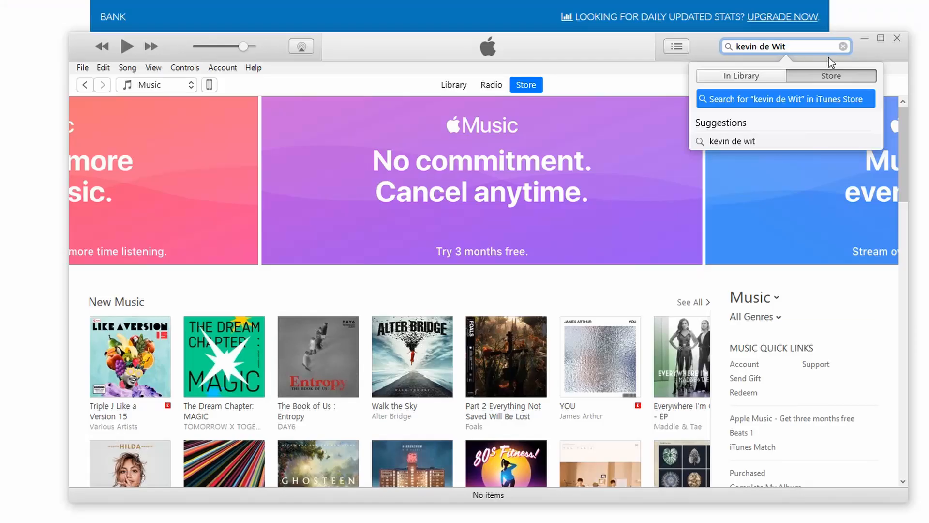
# Switch to iTunes, search the Store for the artist's name and open the Uncomfortable album.
pyautogui.click(744, 143)
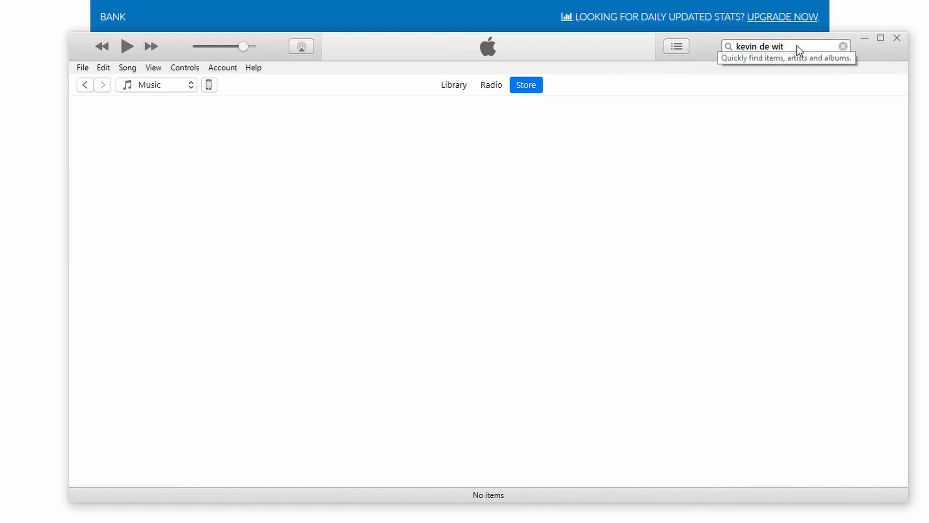
pyautogui.click(798, 46)
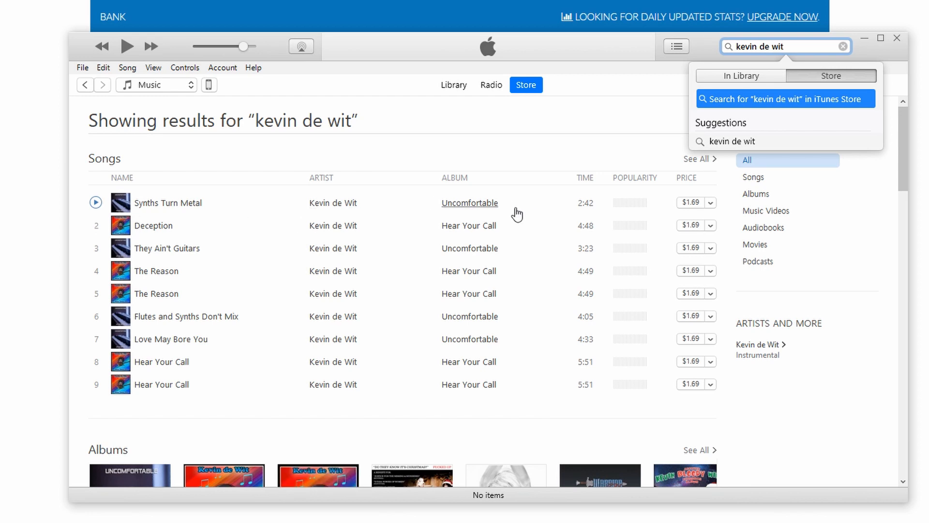
pyautogui.scroll(-4, 421, 394)
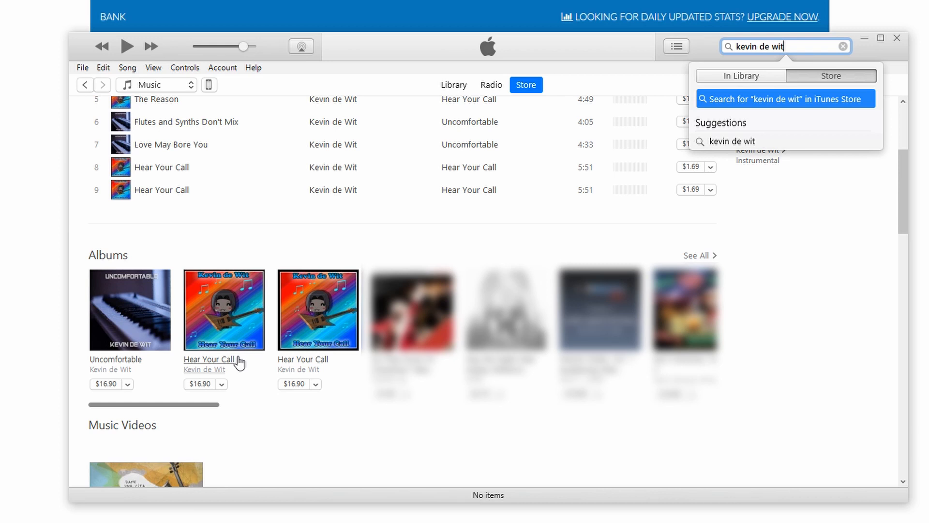
pyautogui.click(328, 321)
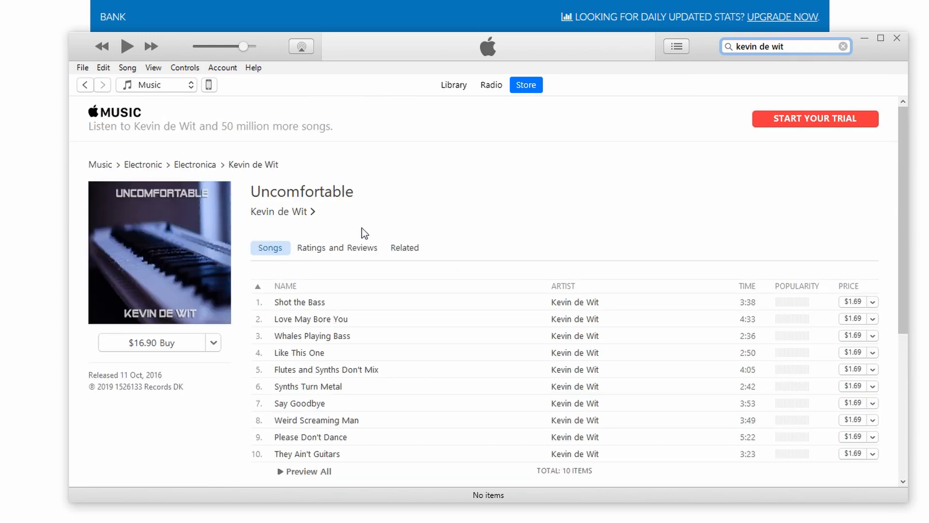
# Examine the Uncomfortable album's release details, song list and prices in the iTunes Store, and return to the search results.
pyautogui.scroll(-2, 262, 223)
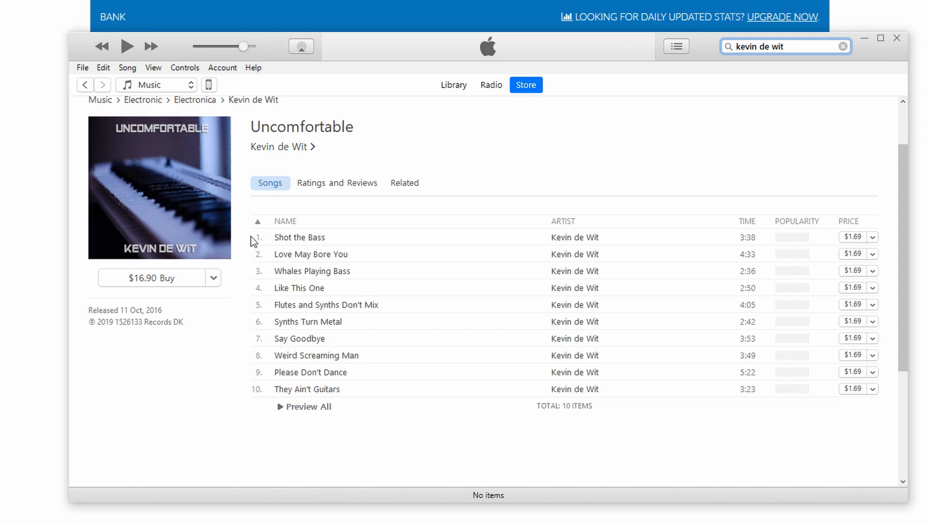
pyautogui.scroll(2, 254, 242)
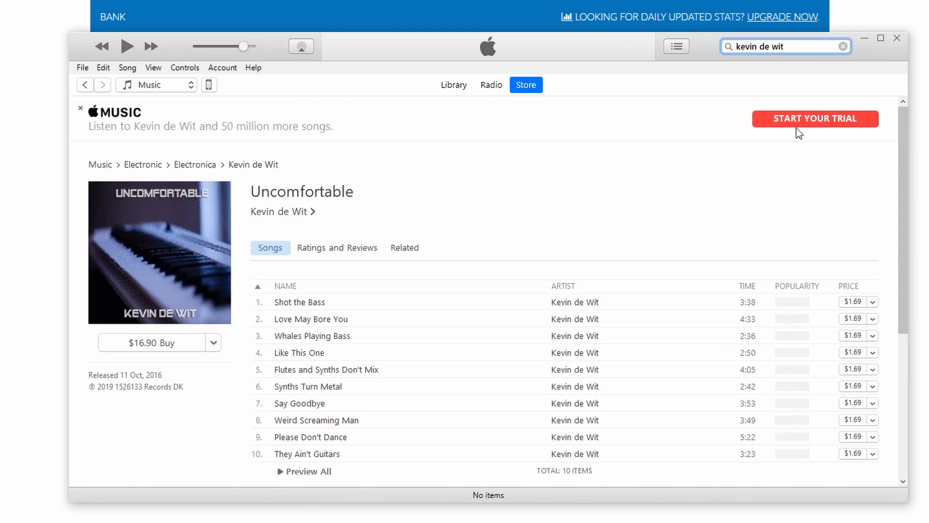
pyautogui.scroll(-4, 725, 339)
pyautogui.scroll(4, 726, 339)
pyautogui.scroll(-2, 407, 298)
pyautogui.scroll(-2, 392, 298)
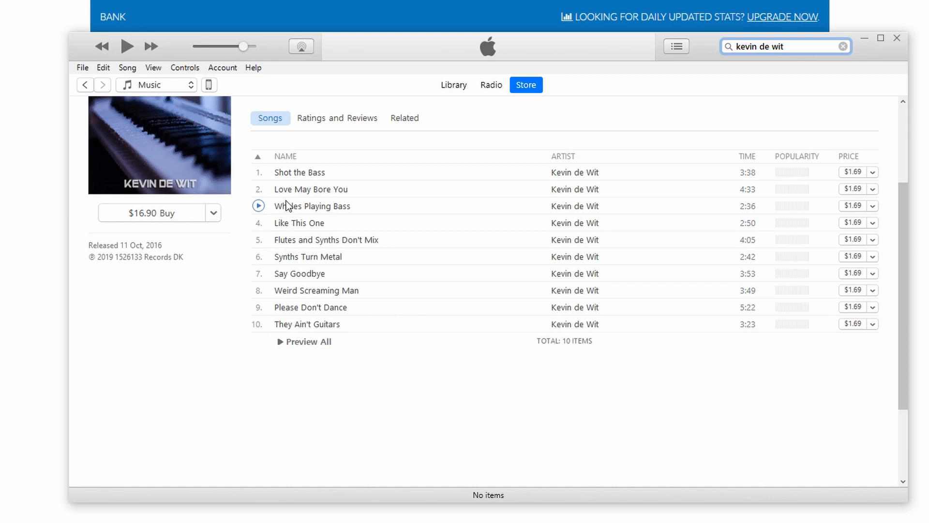
pyautogui.scroll(4, 256, 357)
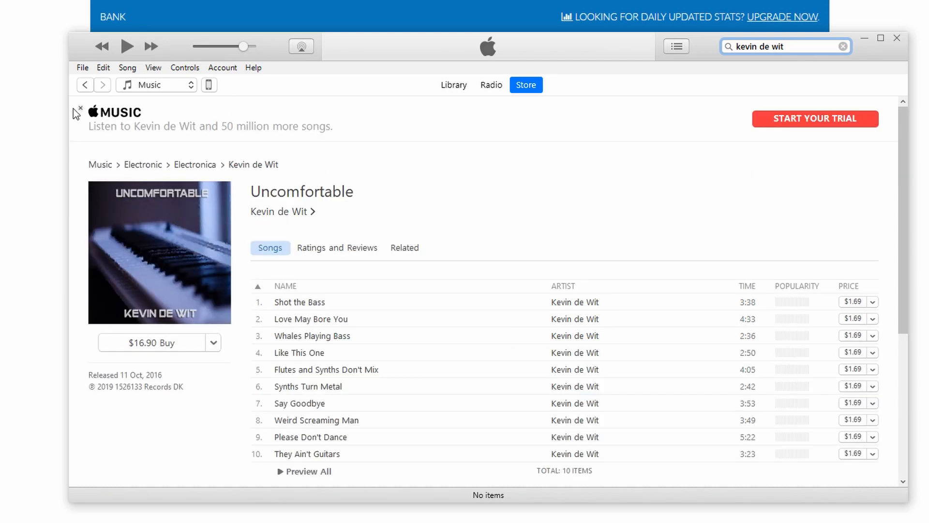
pyautogui.click(83, 86)
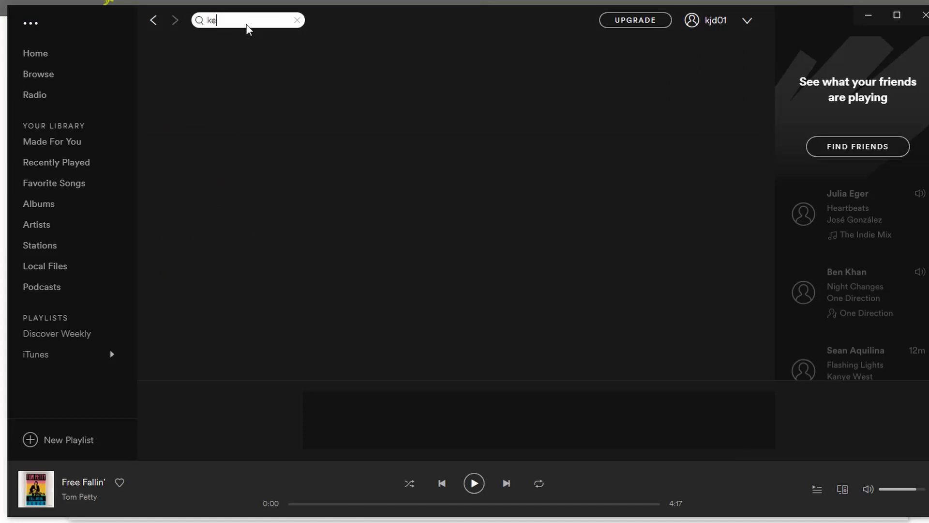
# Switch to Spotify, search for the artist's name and review the Uncomfortable and Hear Your Call albums on the artist page.
pyautogui.write('vin de Wit')
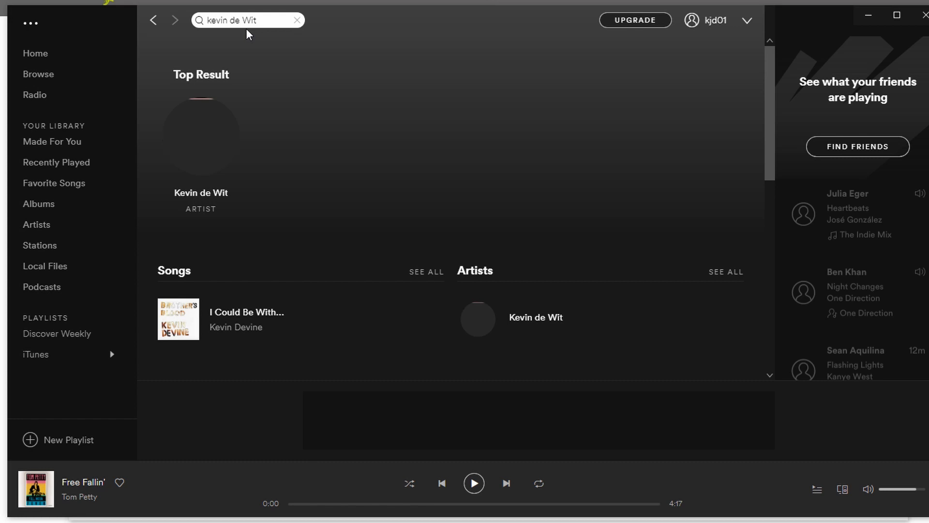
pyautogui.click(205, 193)
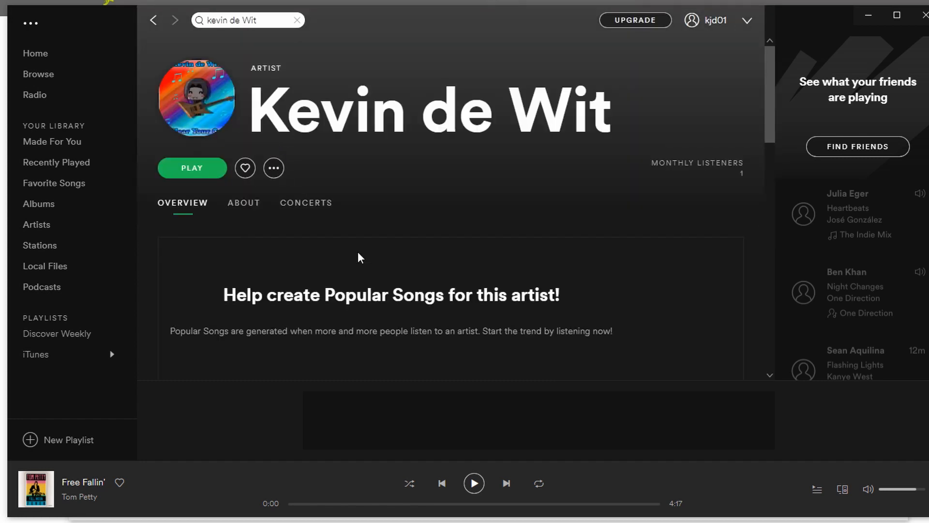
pyautogui.scroll(-6, 362, 257)
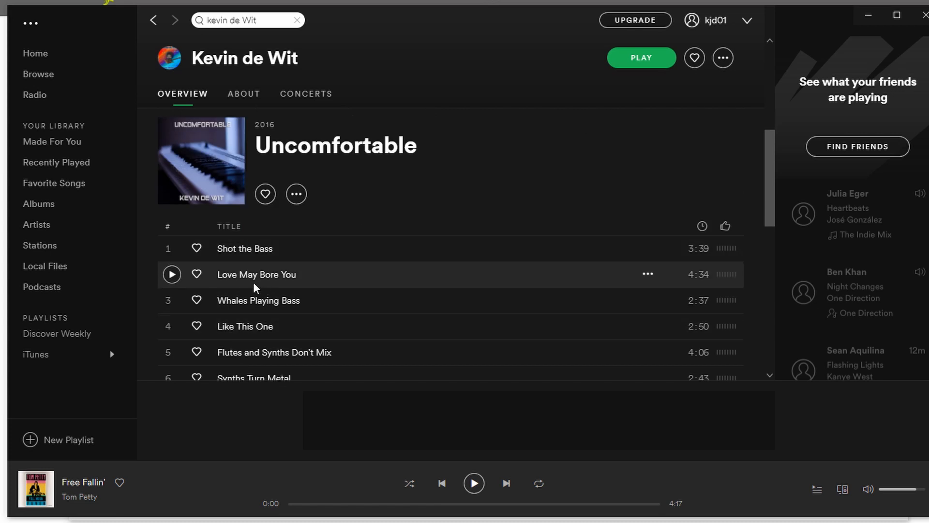
pyautogui.scroll(6, 253, 279)
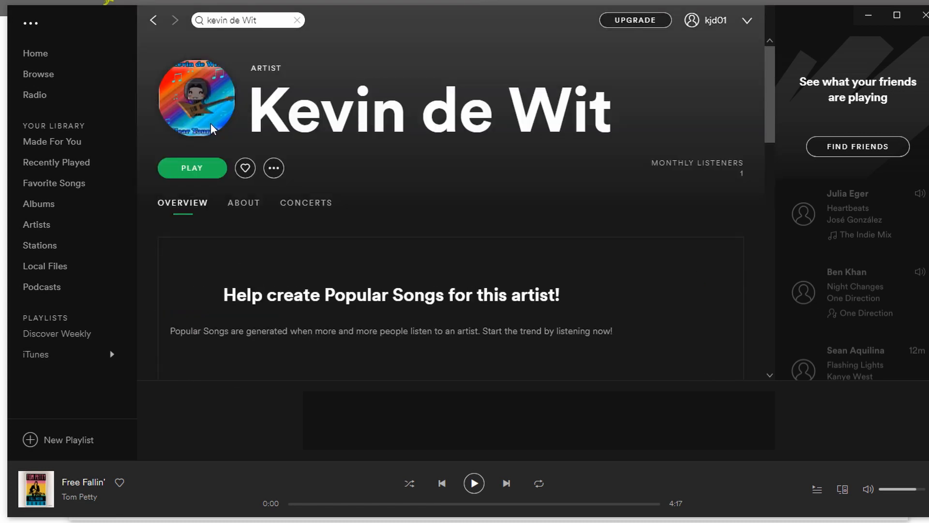
pyautogui.scroll(-8, 213, 127)
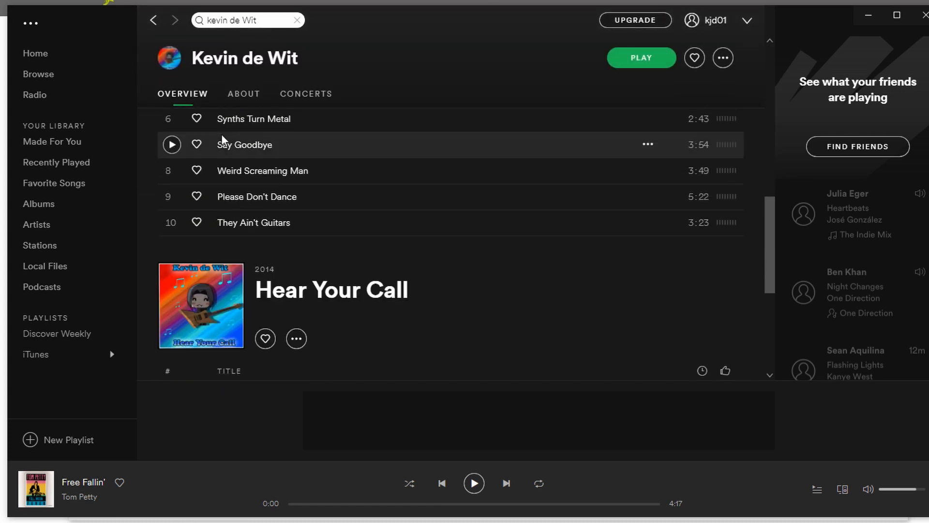
pyautogui.scroll(-5, 221, 138)
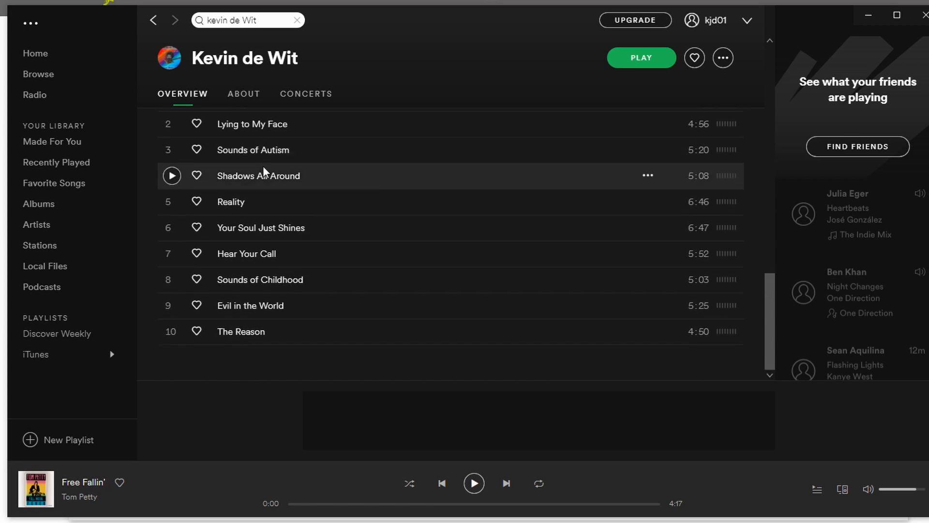
pyautogui.scroll(10, 264, 167)
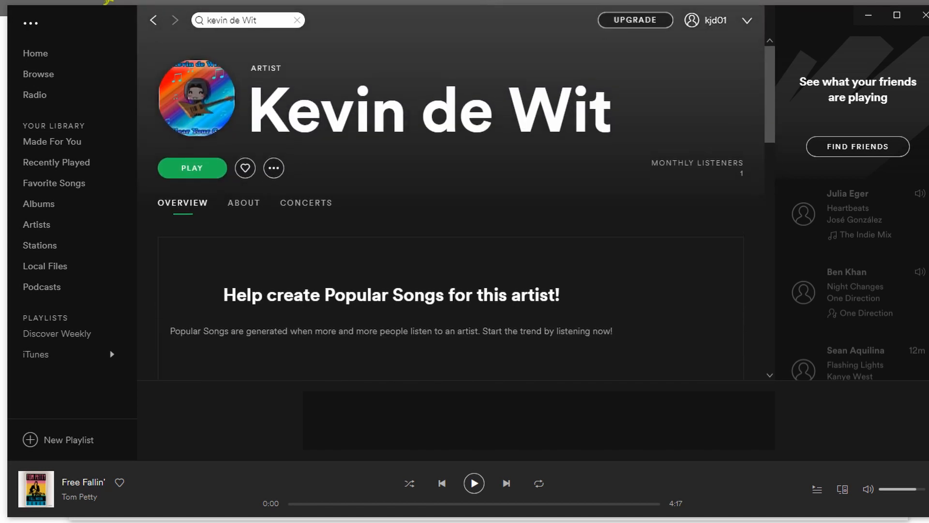